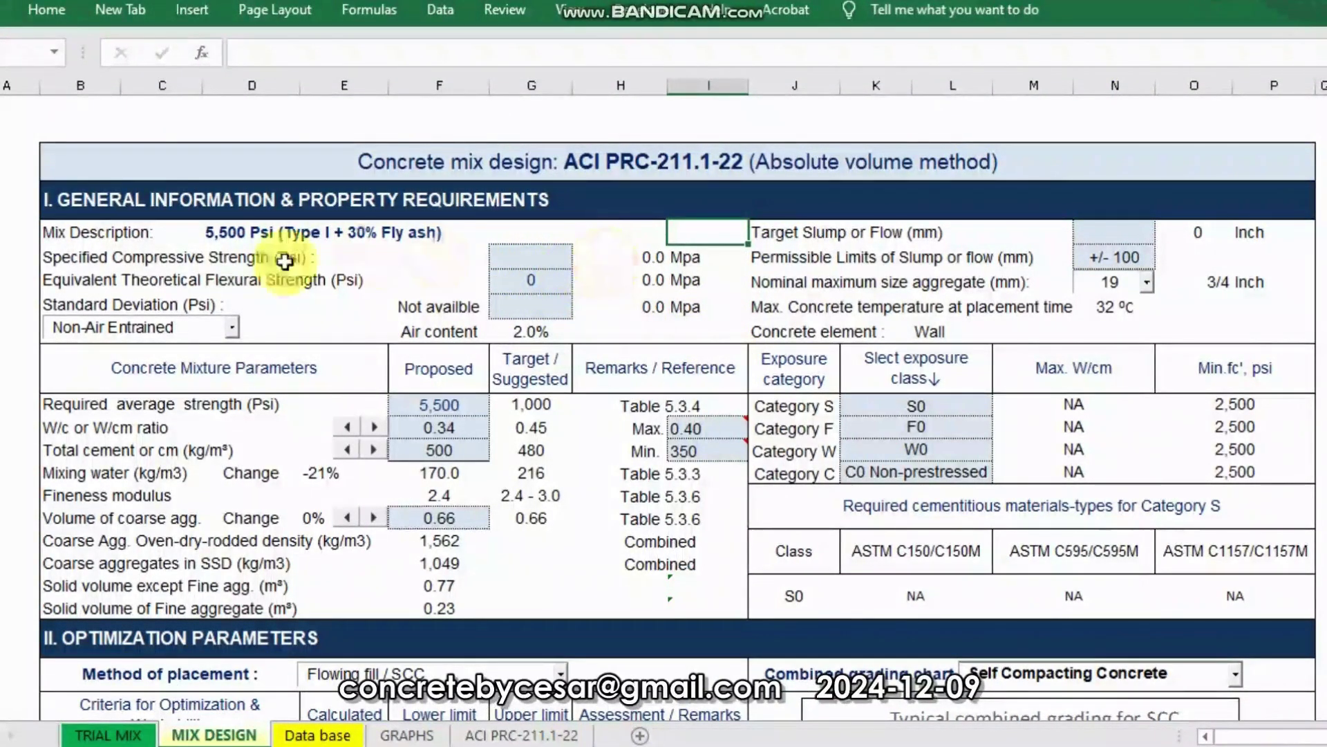
Set the specified compressive strength of the mix to 5500 psi.
{"action": "left_click", "coordinate": [217, 237]}
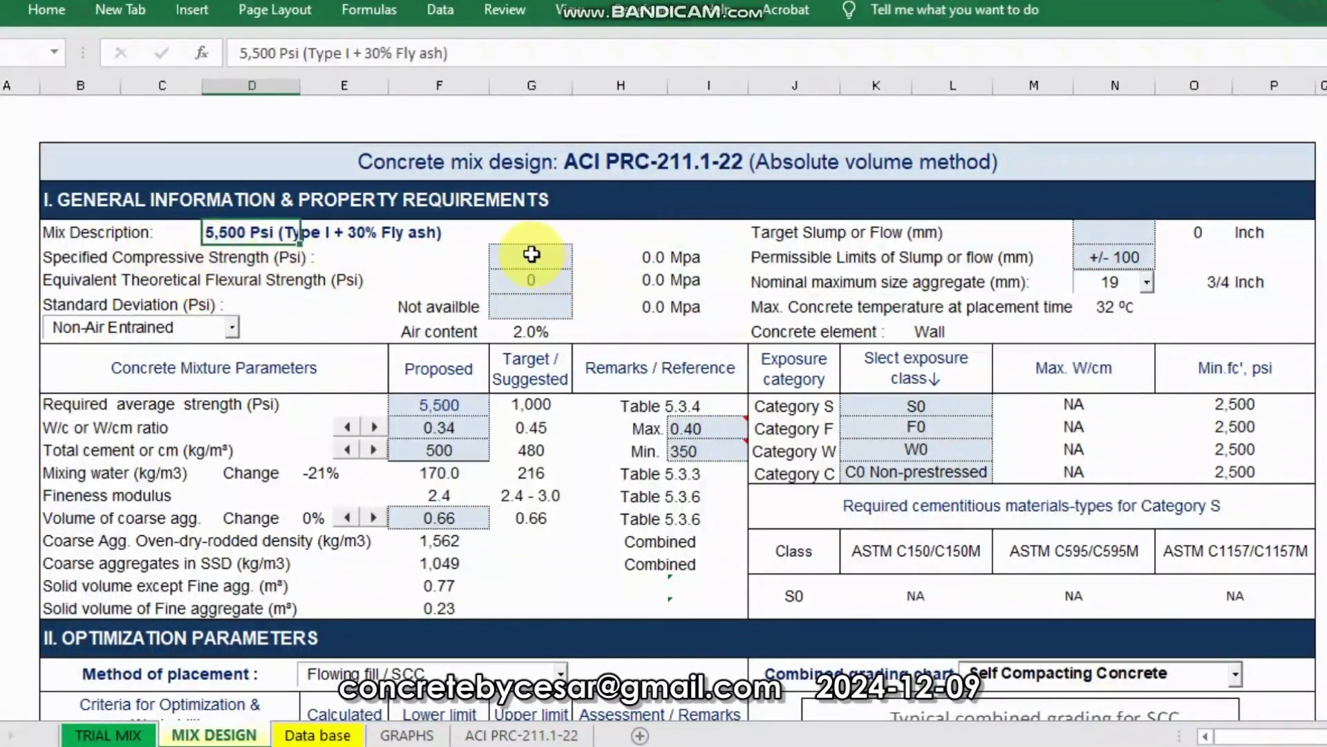
{"action": "left_click", "coordinate": [537, 258]}
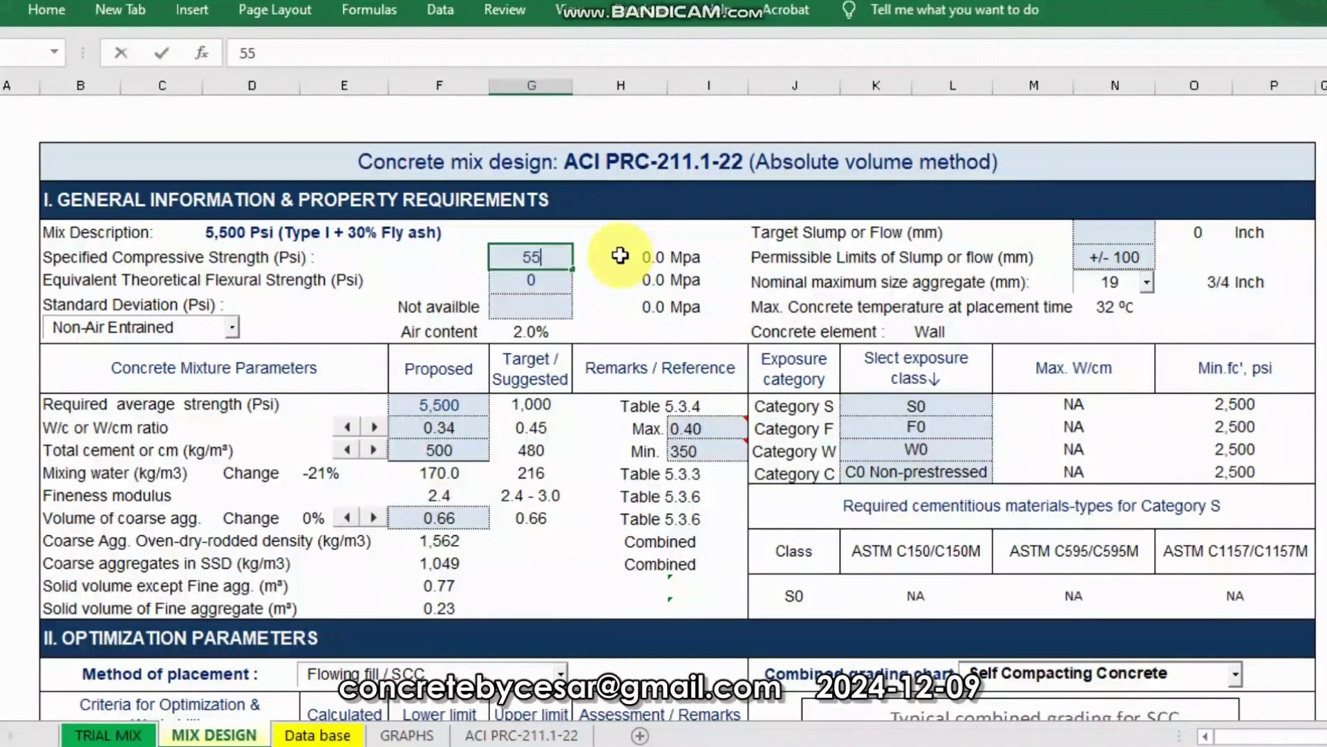
{"action": "type", "text": "5500"}
{"action": "key", "text": "Return"}
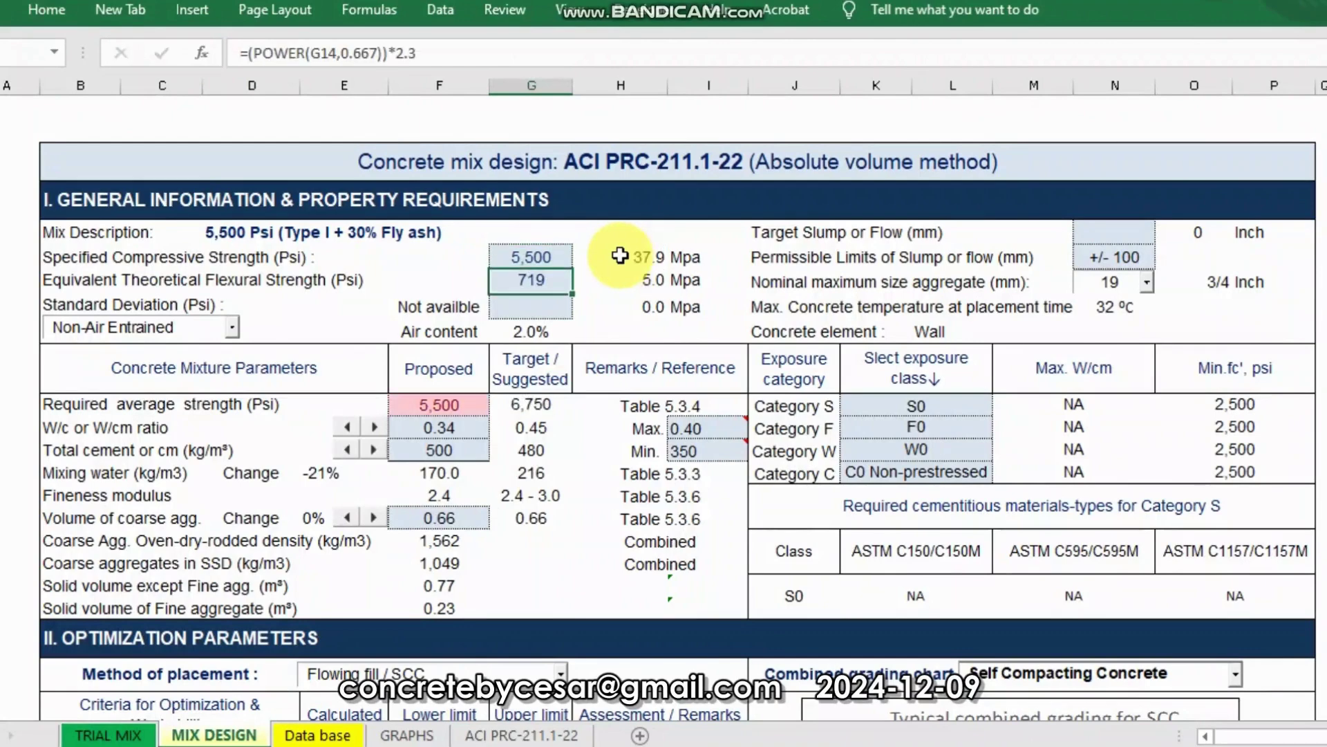
{"action": "left_click", "coordinate": [94, 249]}
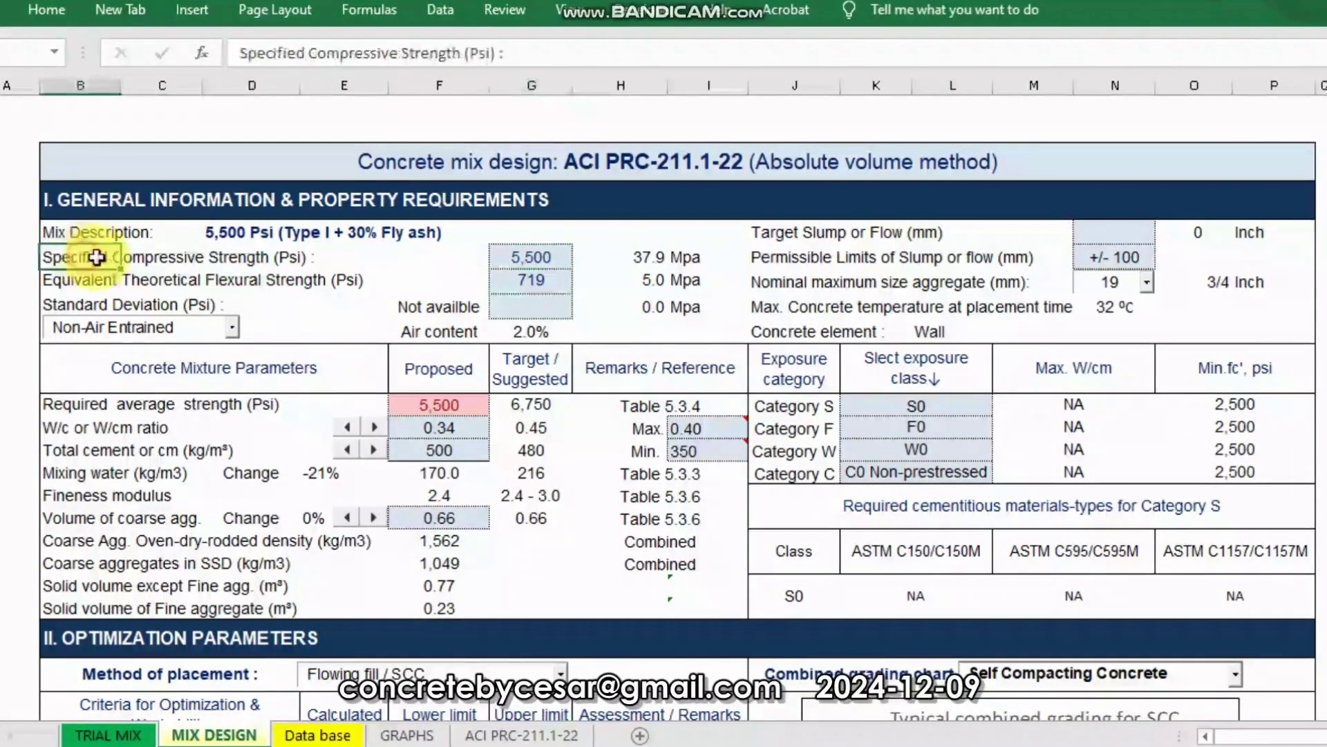
Set the target slump or flow to 650 mm.
{"action": "left_click", "coordinate": [1113, 232]}
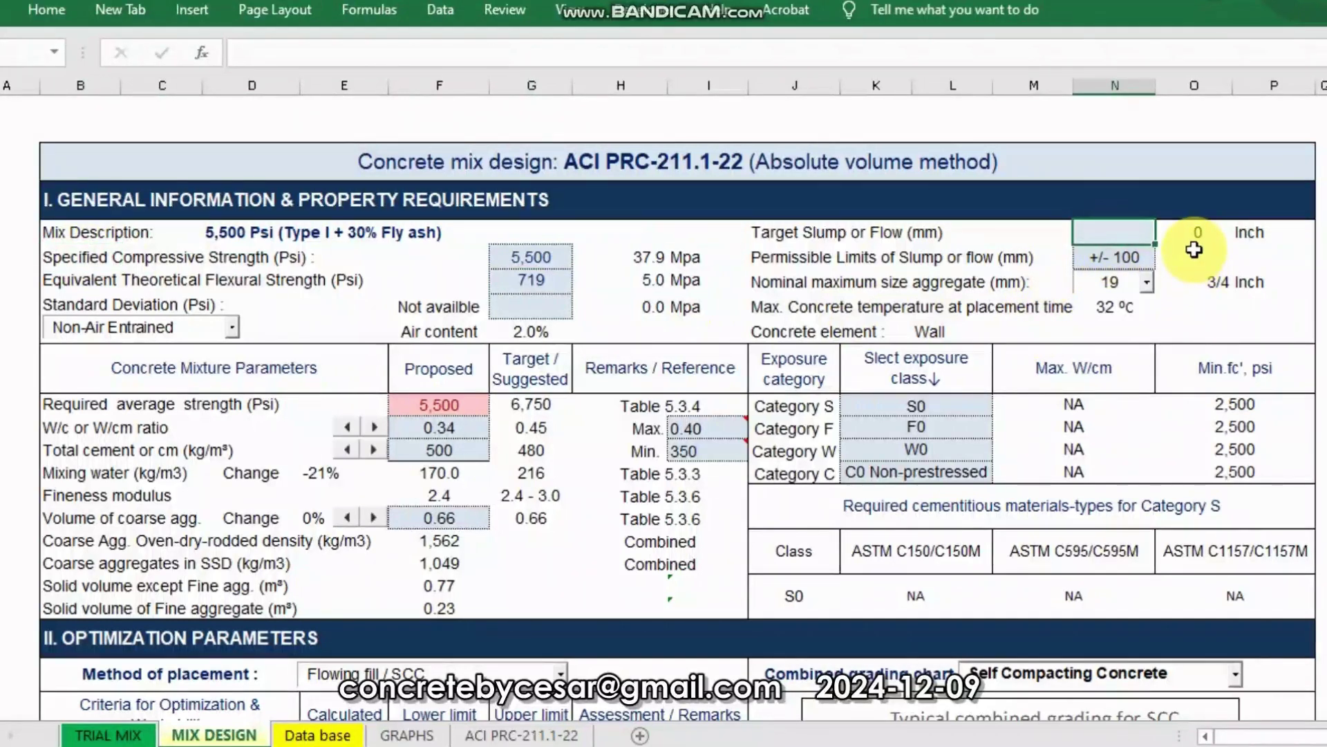
{"action": "key", "text": "Return"}
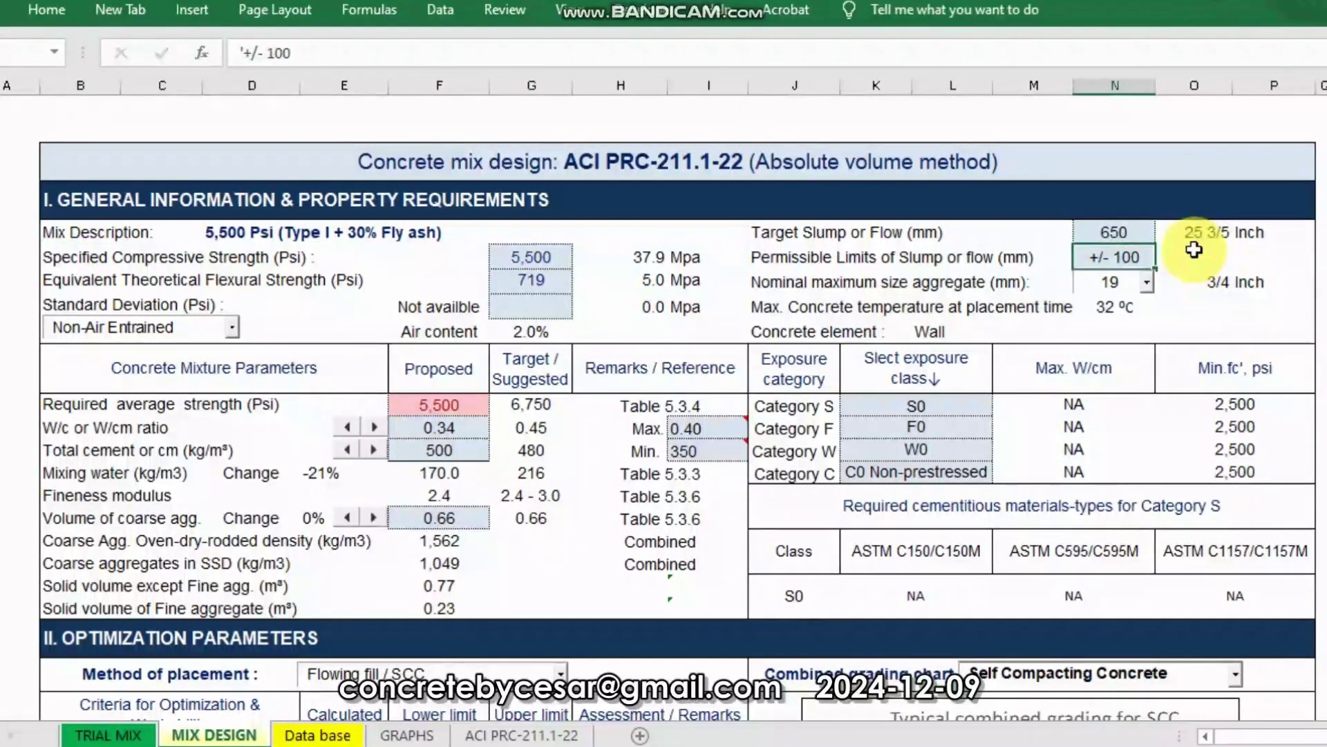
{"action": "left_click", "coordinate": [767, 258]}
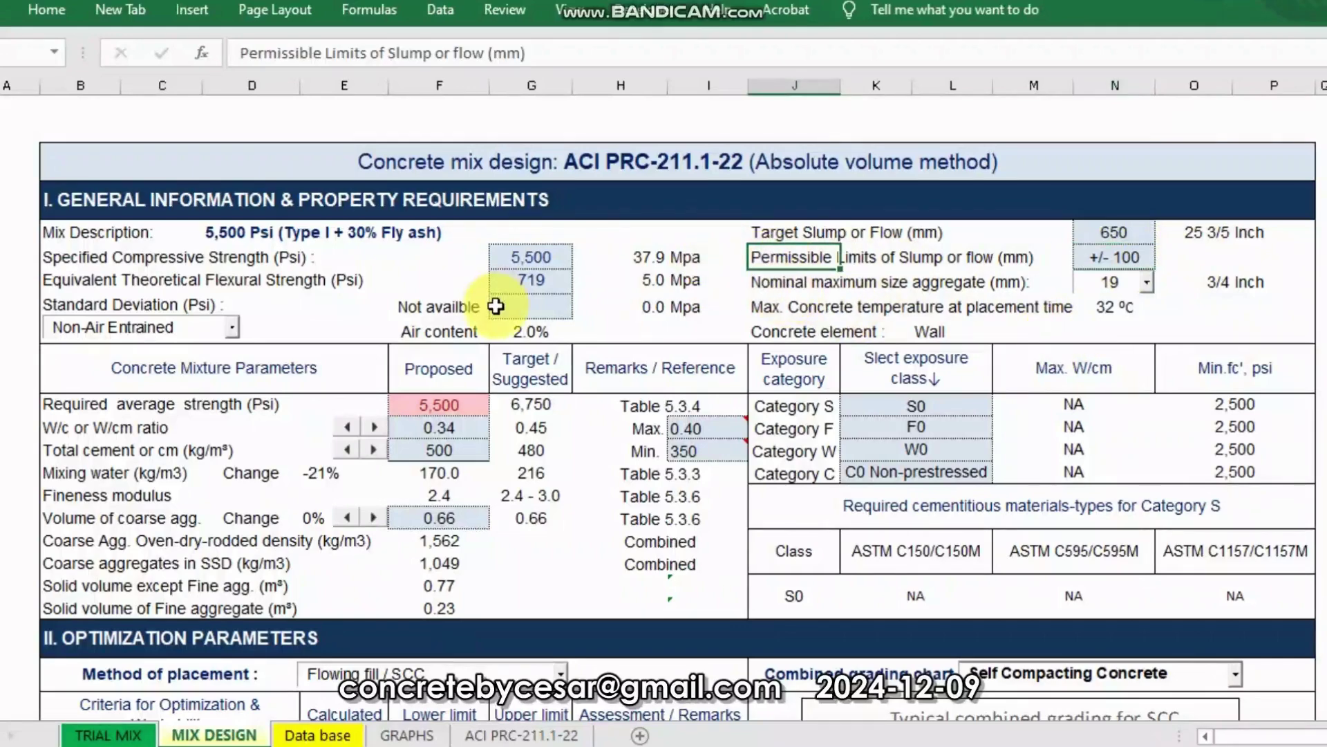
Choose 19.0 mm as the nominal maximum aggregate size and check its conversion to inches.
{"action": "left_click", "coordinate": [757, 285]}
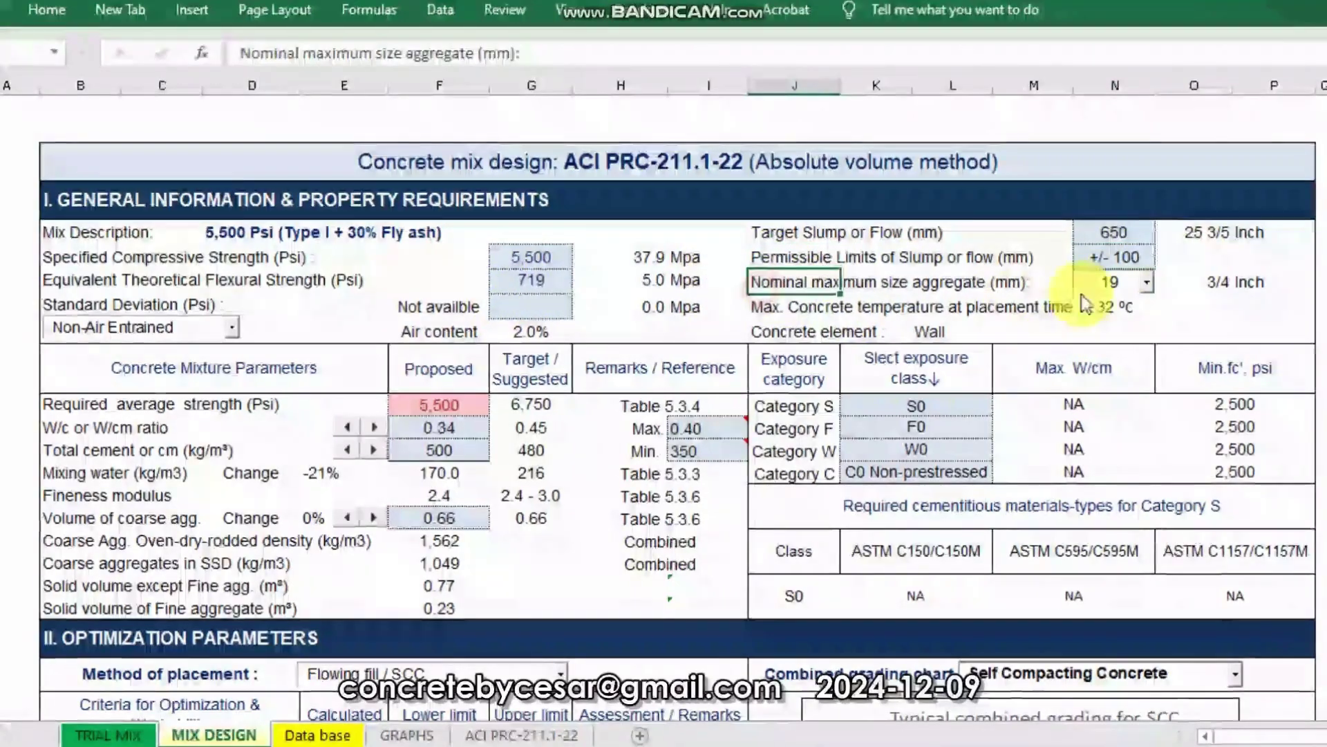
{"action": "left_click", "coordinate": [1146, 285]}
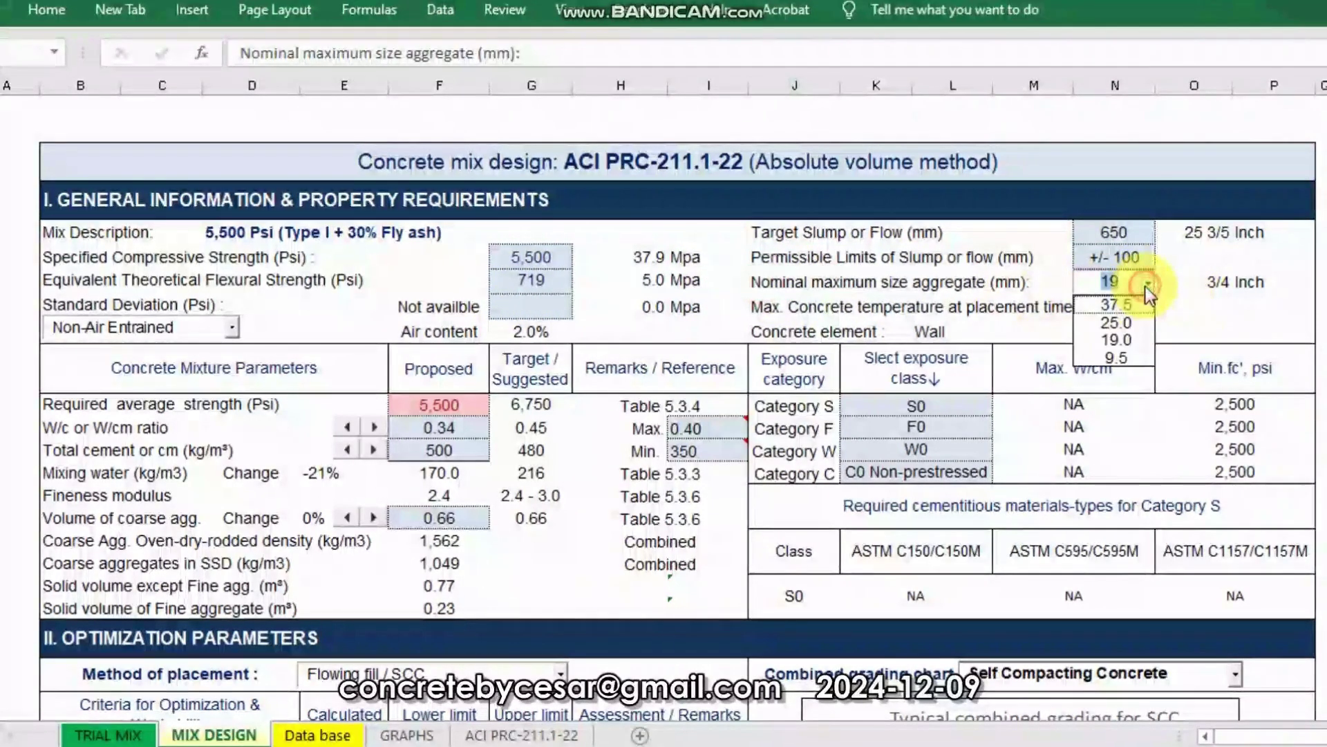
{"action": "left_click", "coordinate": [1127, 339]}
{"action": "left_click", "coordinate": [1210, 303]}
{"action": "left_click", "coordinate": [1213, 280]}
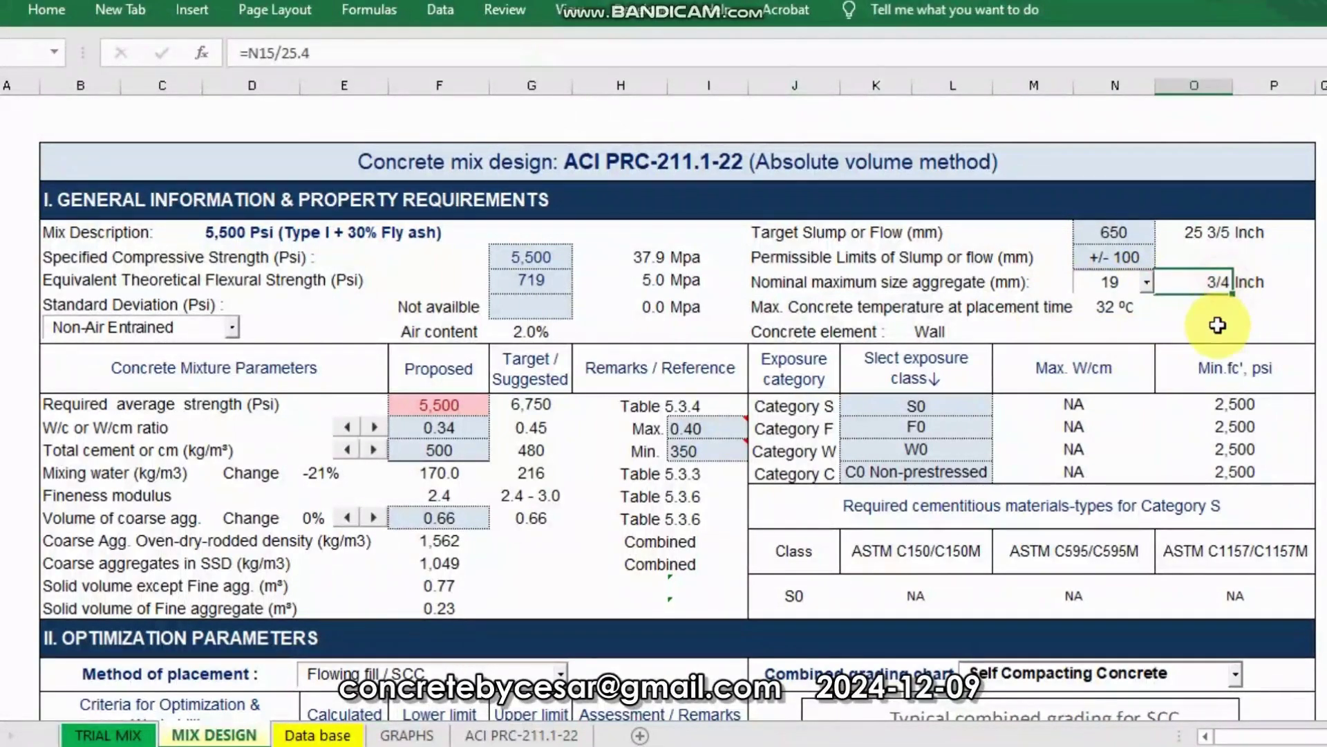
Examine the equivalent theoretical flexural strength with its MPa conversion, and the standard deviation entry.
{"action": "left_click", "coordinate": [62, 281]}
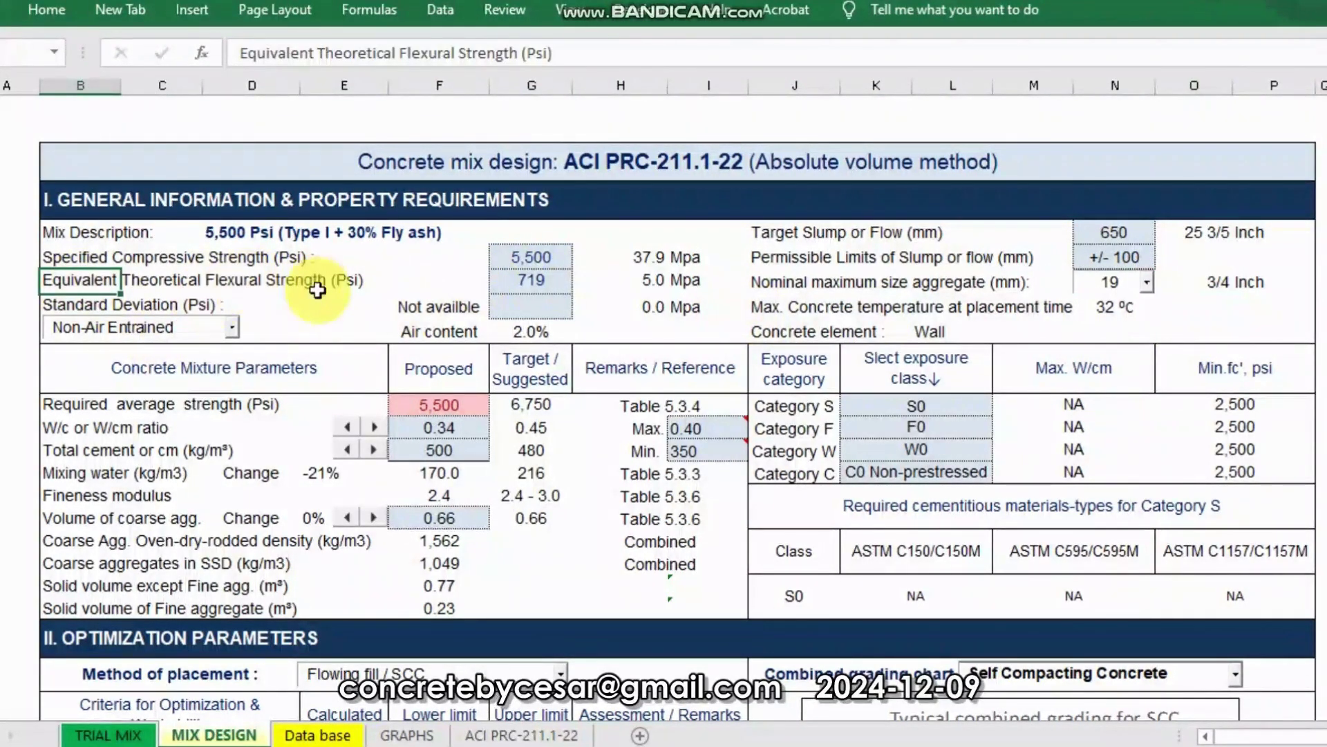
{"action": "left_click", "coordinate": [536, 280]}
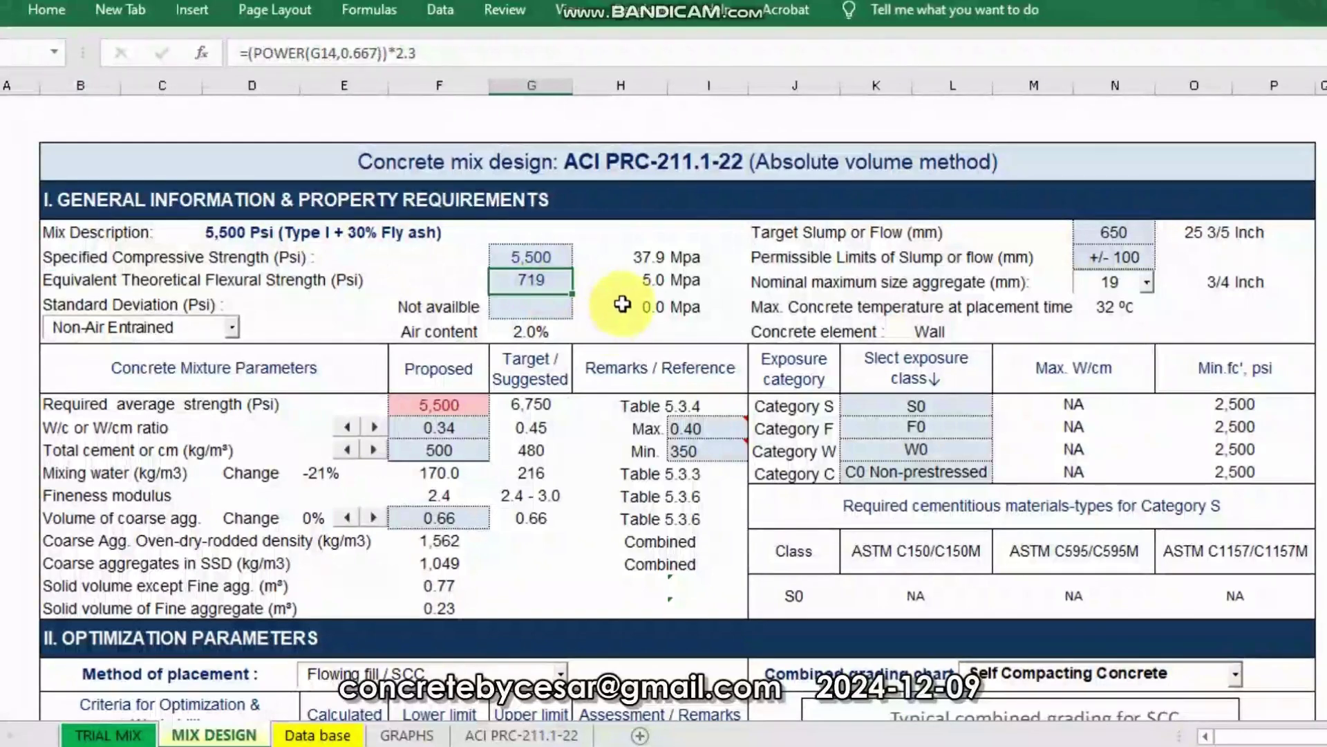
{"action": "left_click", "coordinate": [657, 287]}
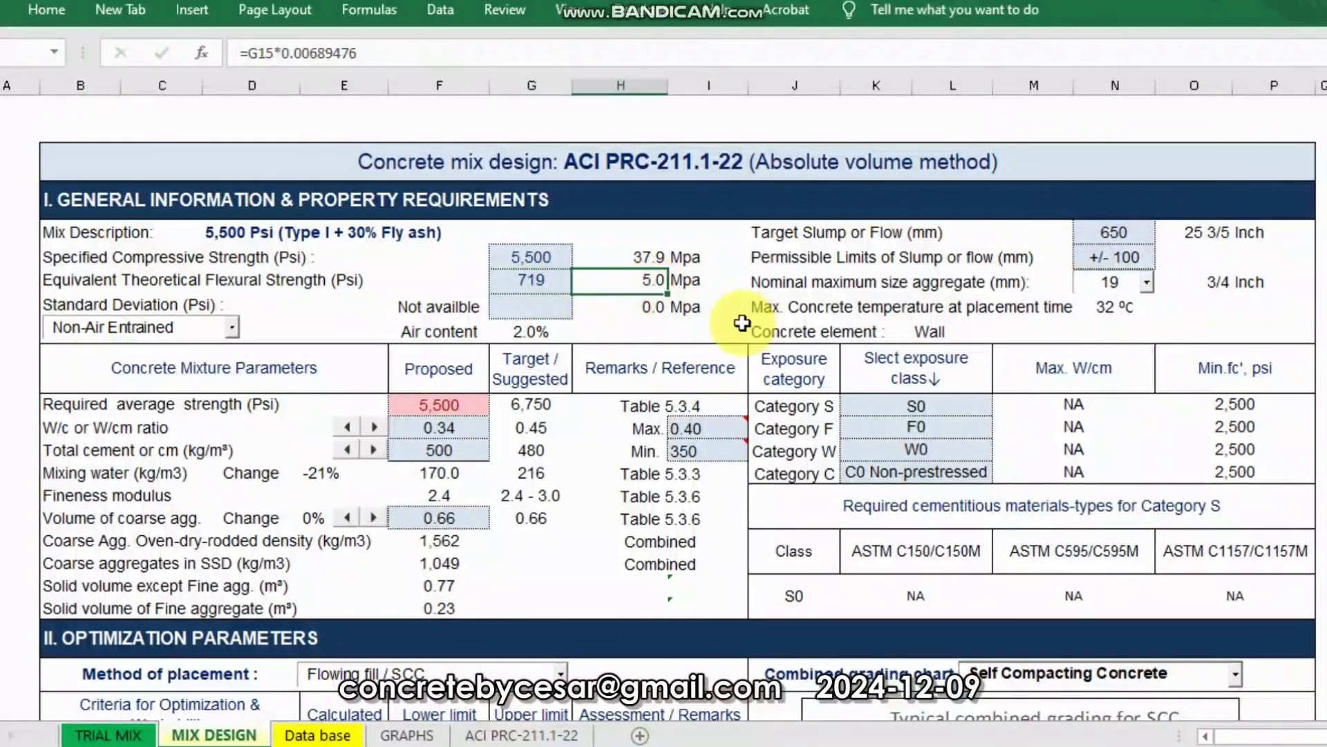
{"action": "left_click", "coordinate": [141, 305]}
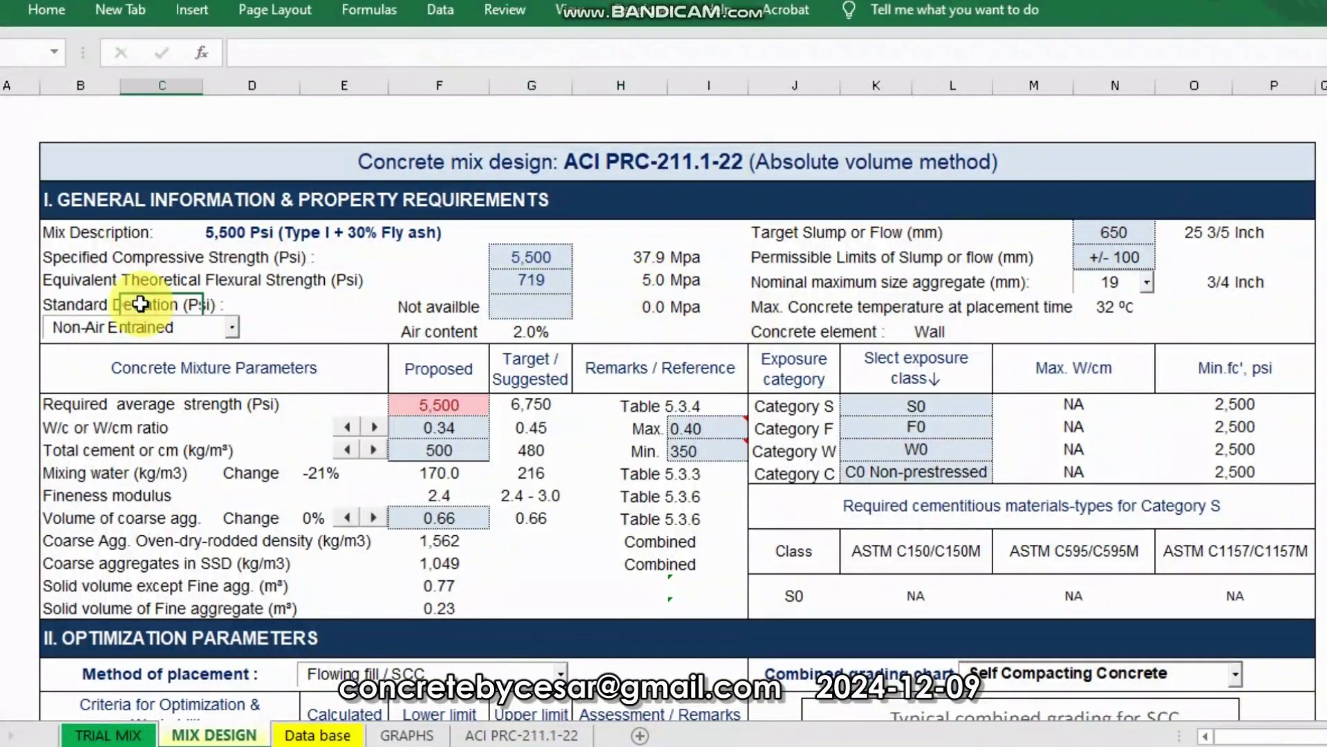
{"action": "left_click", "coordinate": [59, 304]}
{"action": "left_click", "coordinate": [549, 310]}
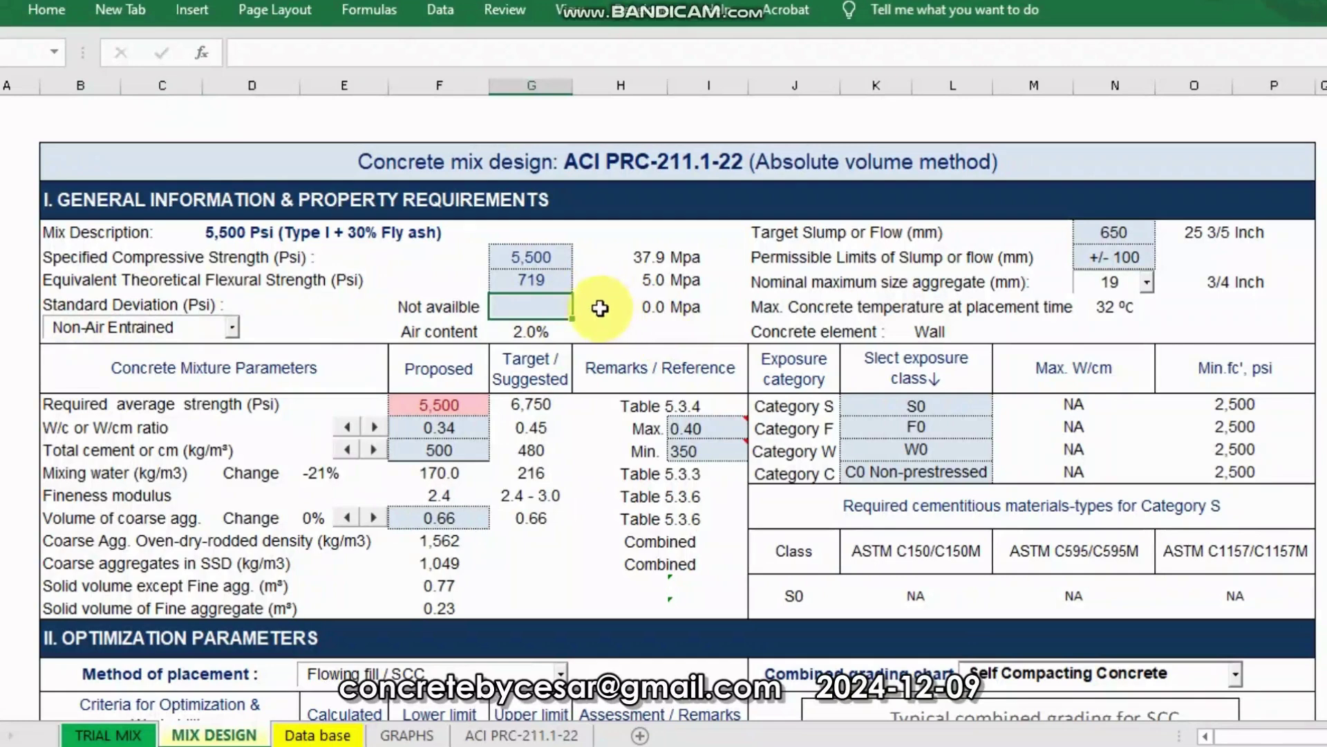
Try Air Entrained F1 as the concrete's air entrainment type, and return it to Non-Air Entrained.
{"action": "left_click", "coordinate": [275, 337]}
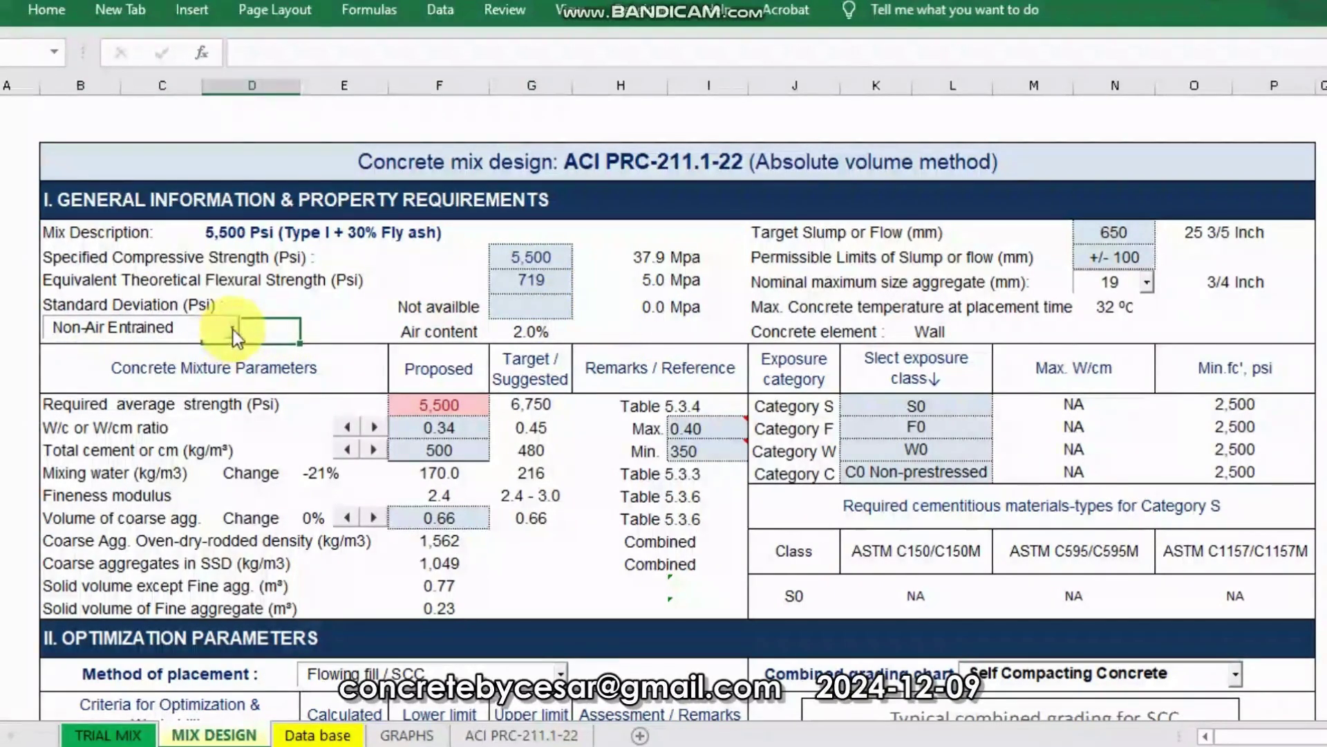
{"action": "left_click", "coordinate": [233, 330]}
{"action": "left_click", "coordinate": [190, 367]}
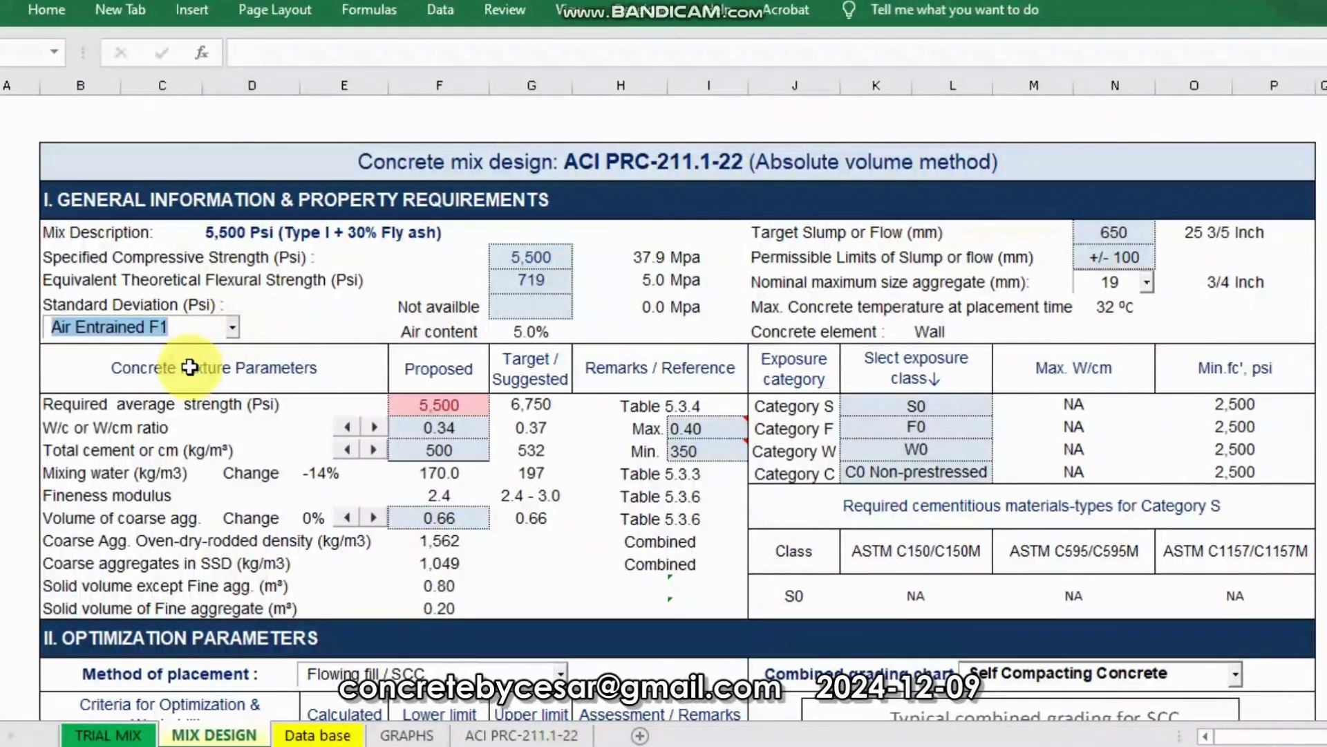
{"action": "left_click", "coordinate": [234, 328]}
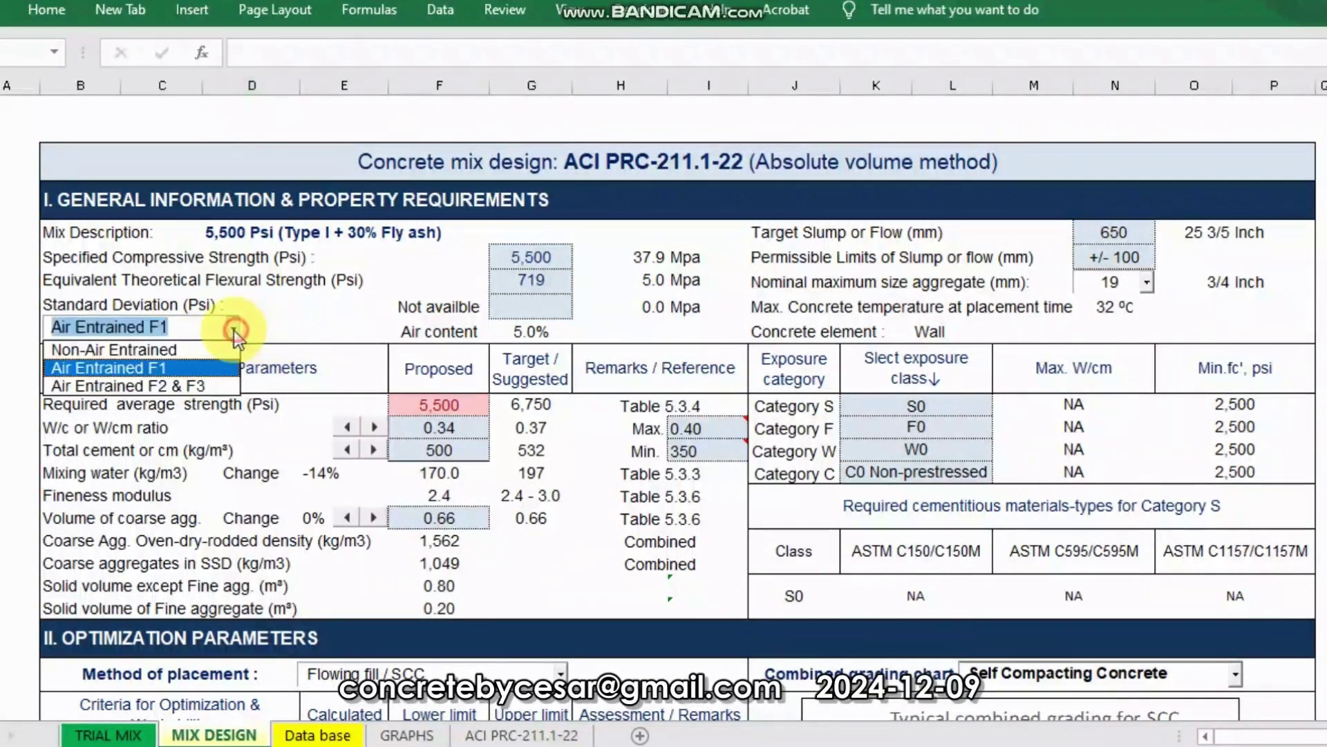
{"action": "left_click", "coordinate": [181, 347]}
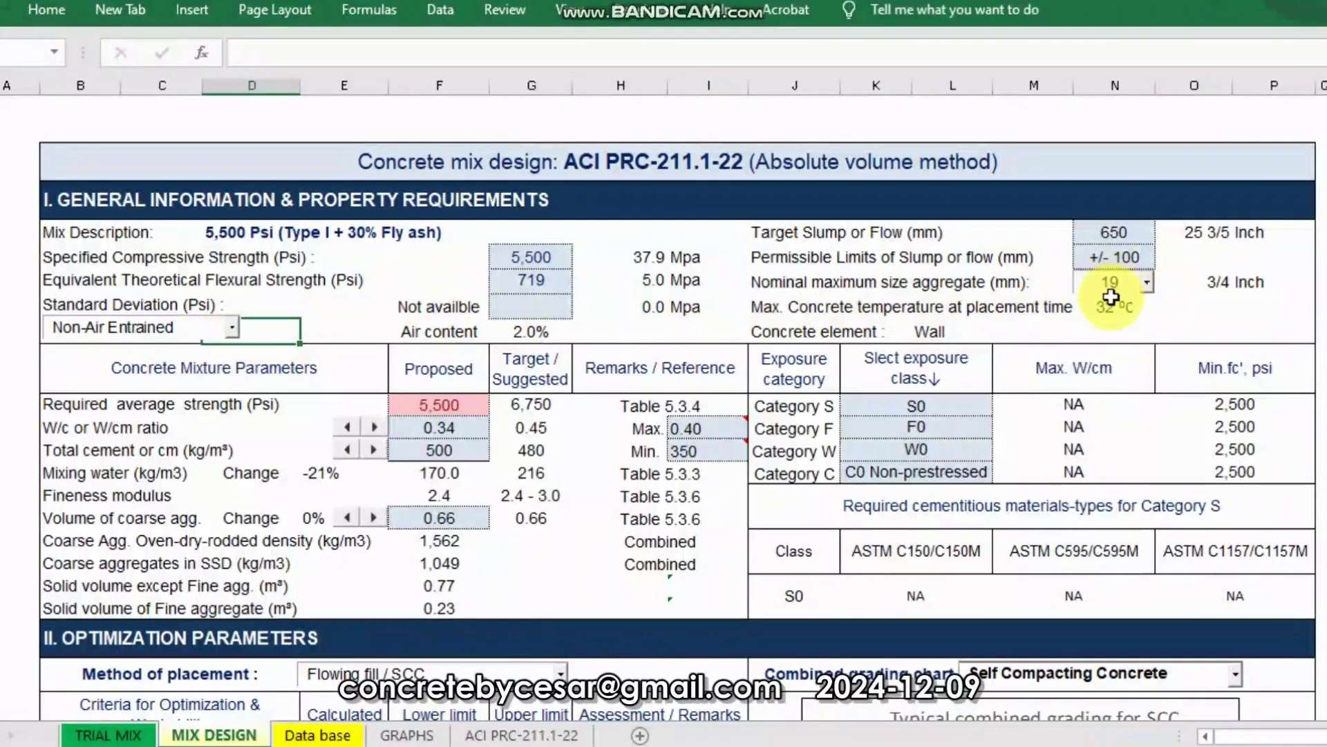
Trace the air content value to the ACI PRC-211.1-22 table on the Data base sheet and return to the MIX DESIGN sheet.
{"action": "left_click", "coordinate": [534, 339]}
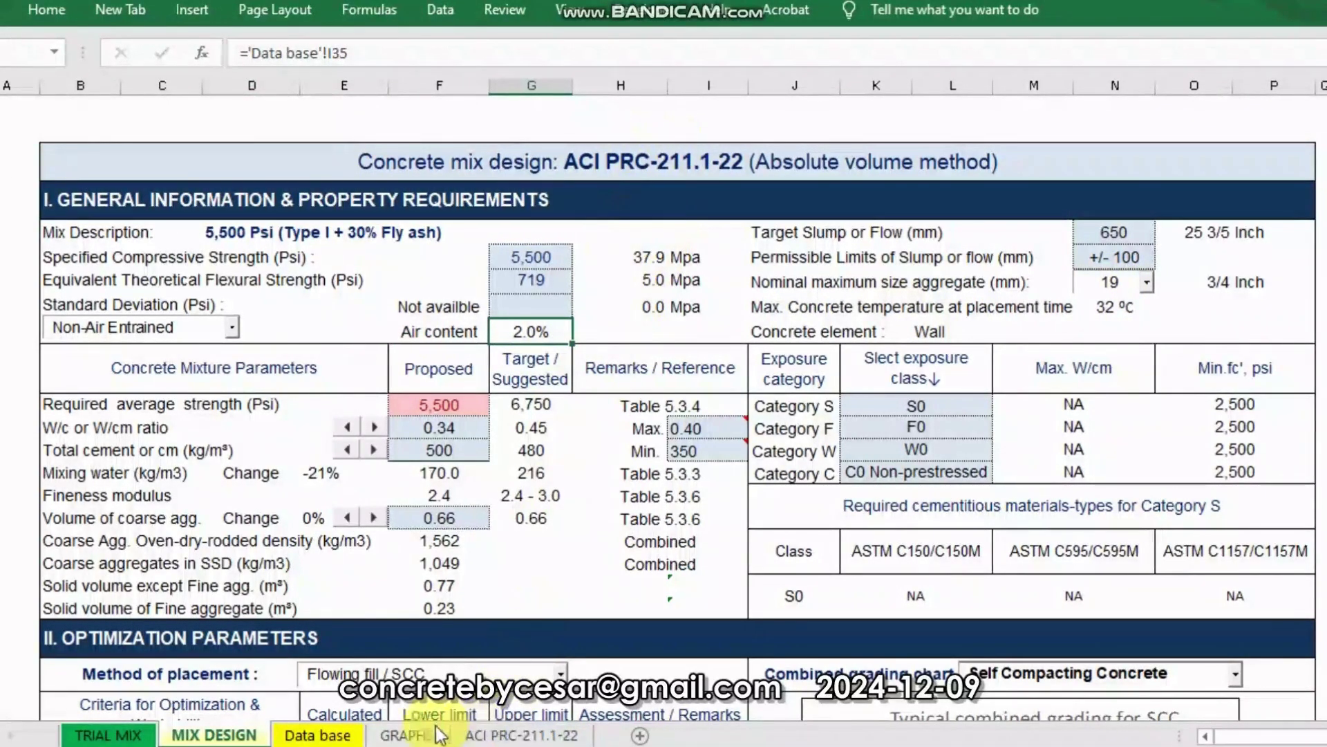
{"action": "key", "text": "ctrl+bracketleft"}
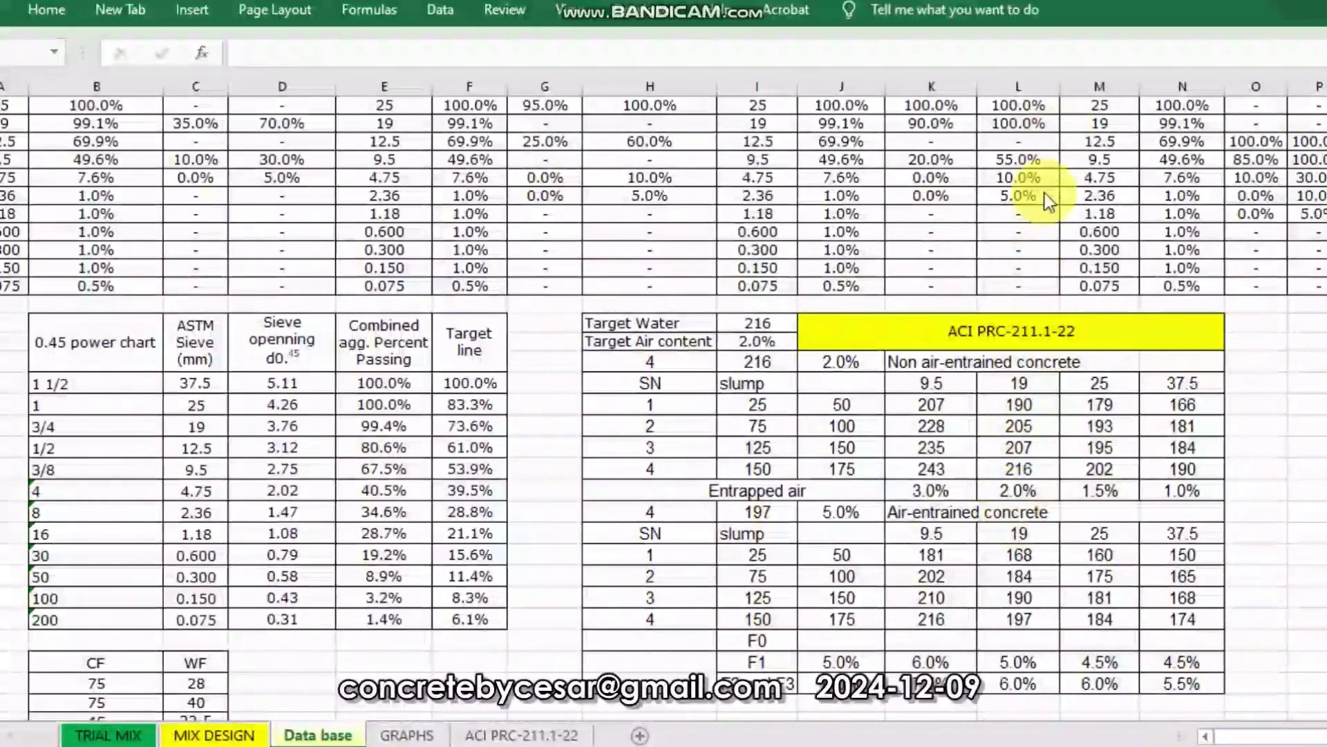
{"action": "key", "text": "ctrl+Page_Down"}
{"action": "key", "text": "ctrl+Page_Down"}
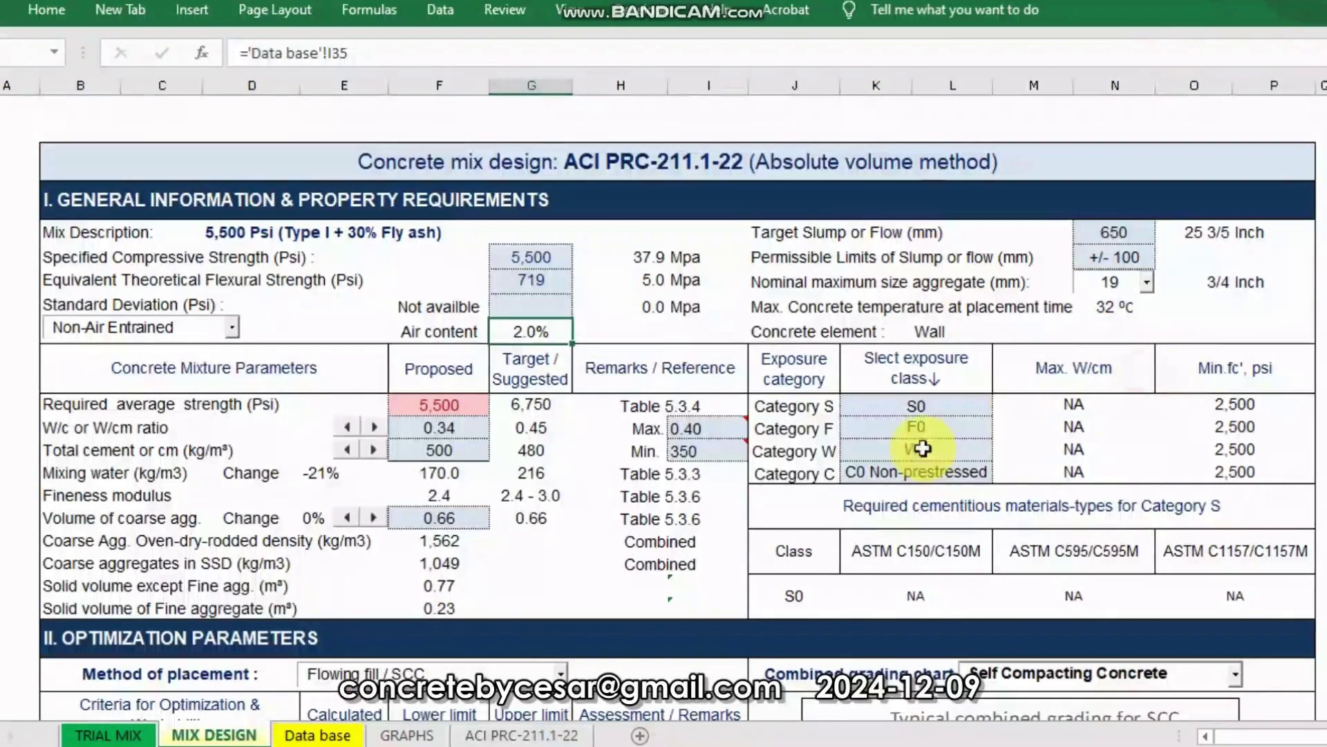
Examine the exposure category requirements and the suggested values among the concrete mixture parameters.
{"action": "left_click_drag", "start_coordinate": [793, 369], "coordinate": [1221, 586]}
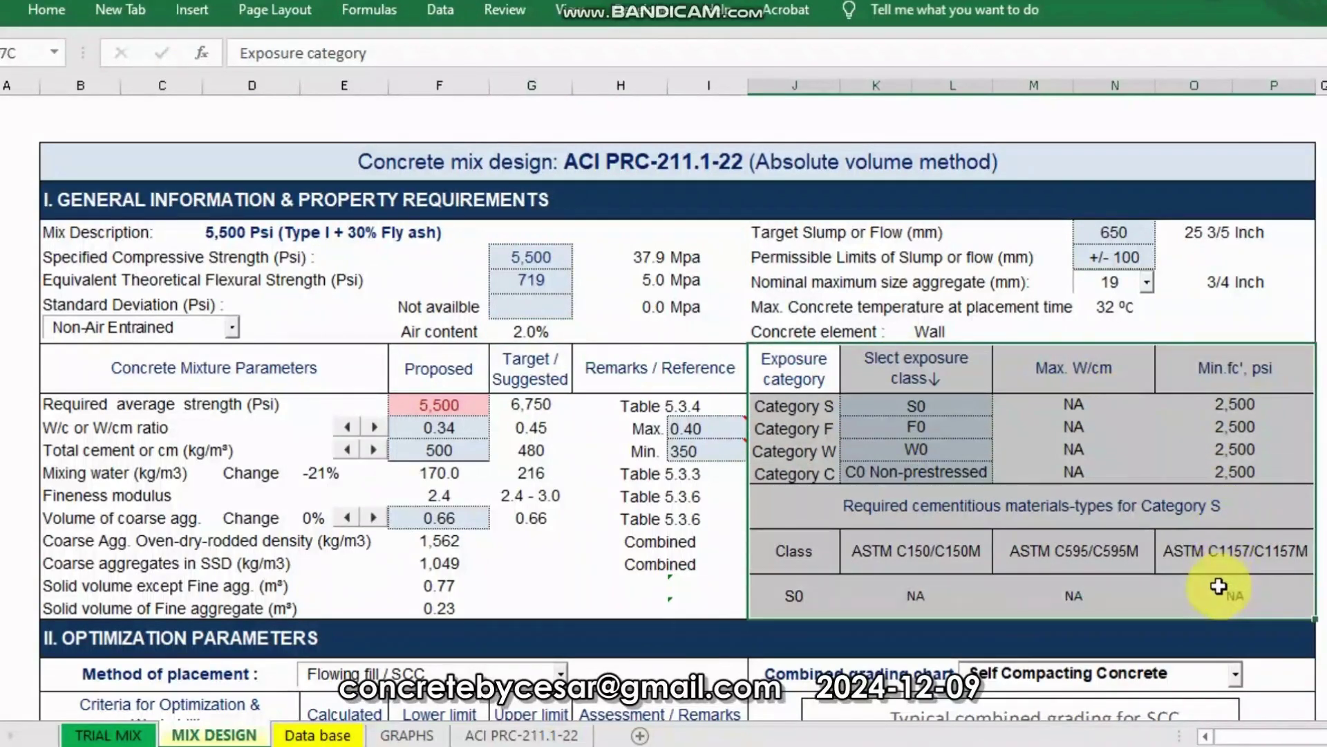
{"action": "left_click", "coordinate": [1073, 450]}
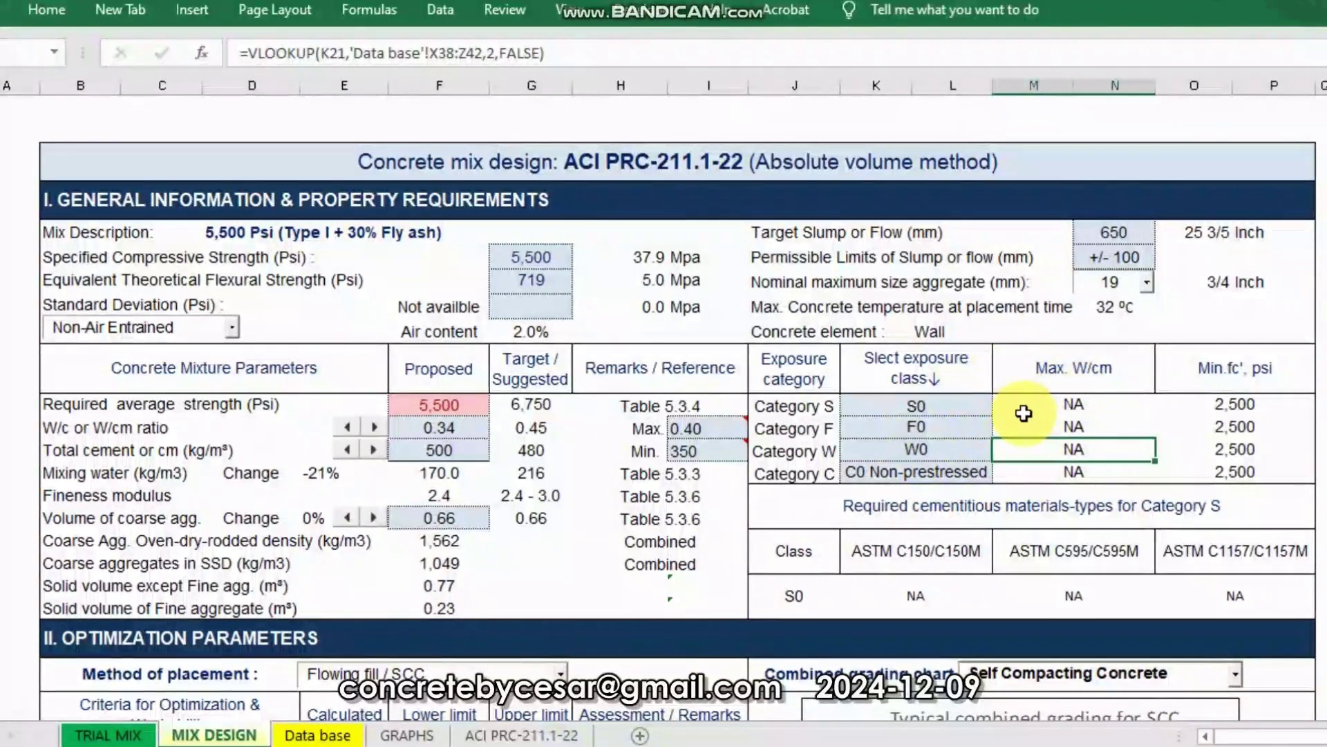
{"action": "left_click", "coordinate": [591, 429]}
{"action": "left_click", "coordinate": [559, 512]}
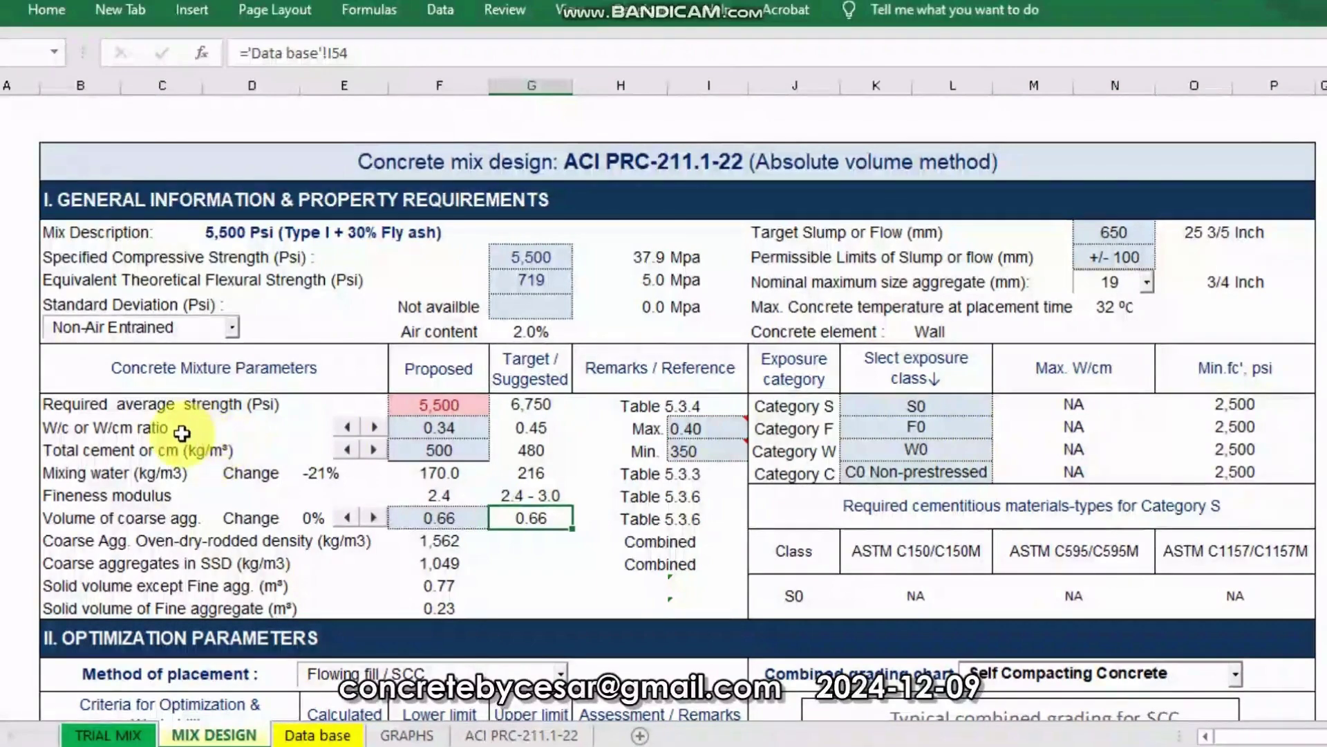
Compare the specified compressive strength with the suggested required average strength, and review the options for the proposed strength.
{"action": "left_click", "coordinate": [553, 256]}
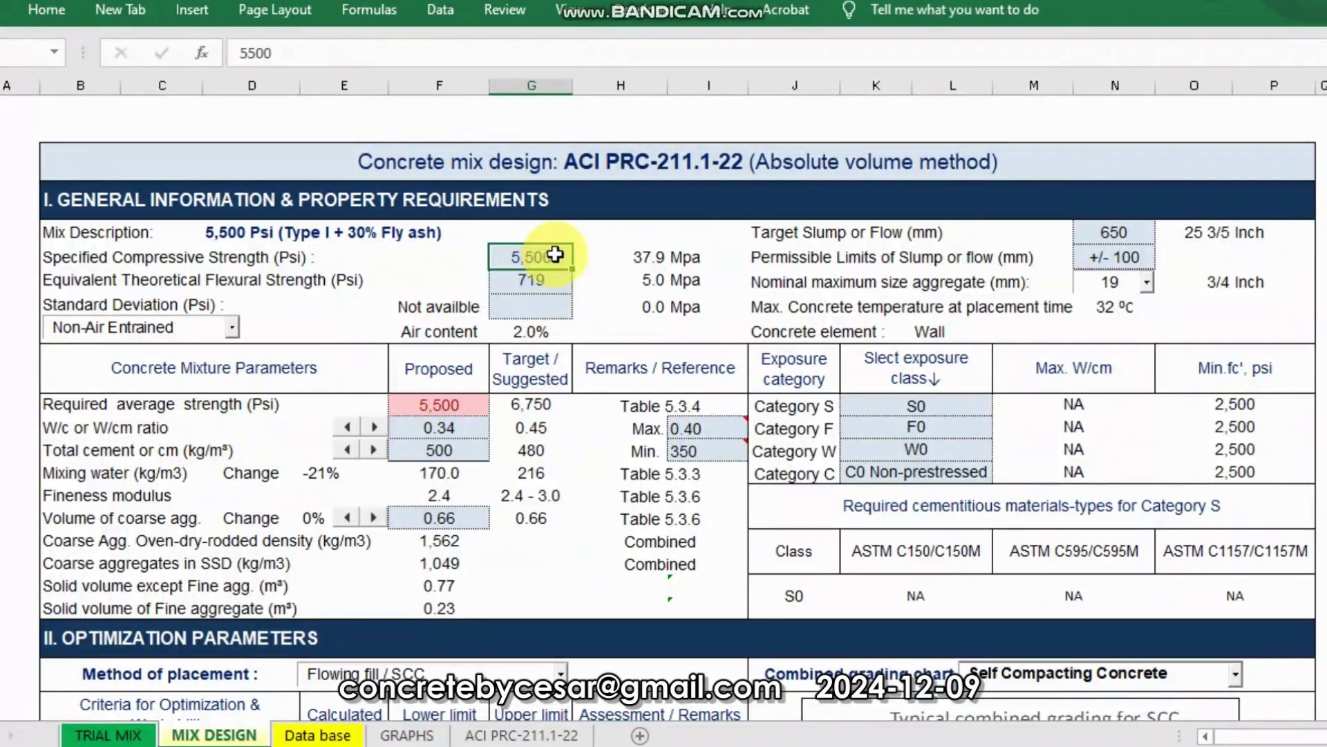
{"action": "left_click", "coordinate": [539, 406]}
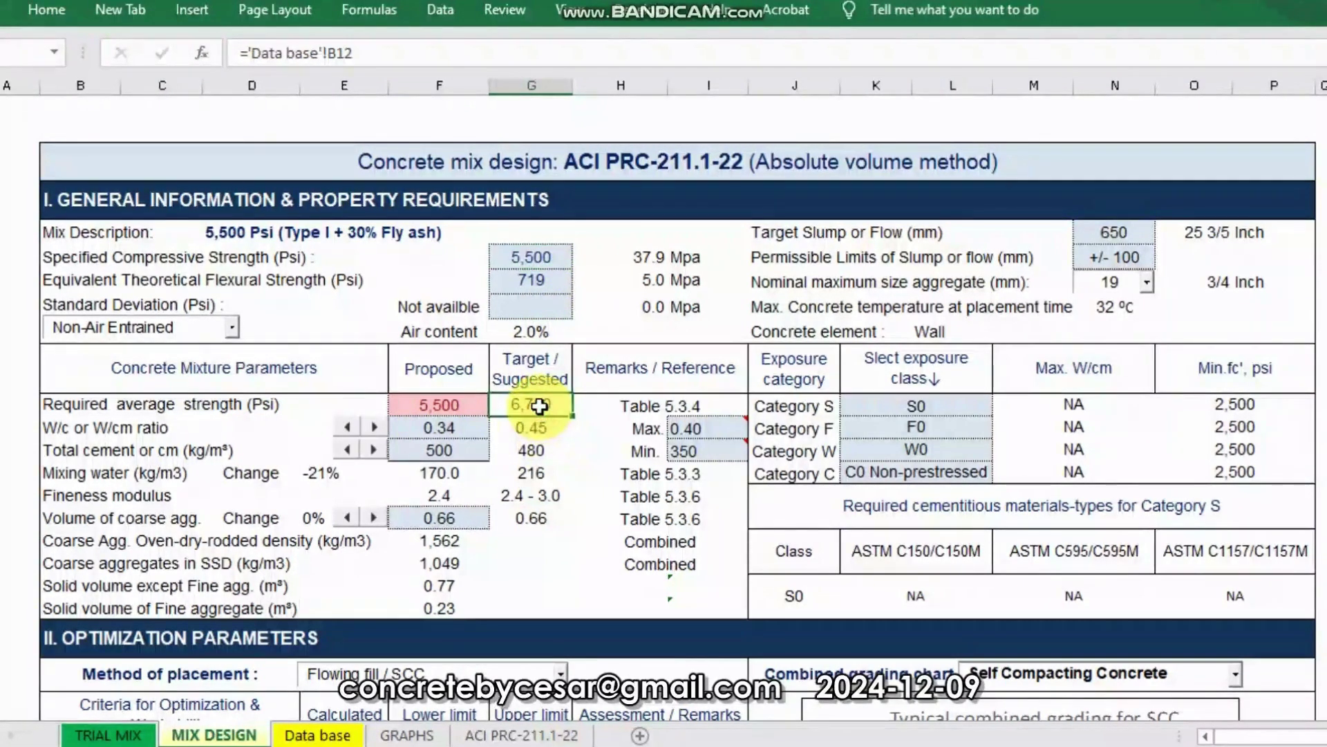
{"action": "left_click", "coordinate": [87, 407]}
{"action": "left_click", "coordinate": [522, 405]}
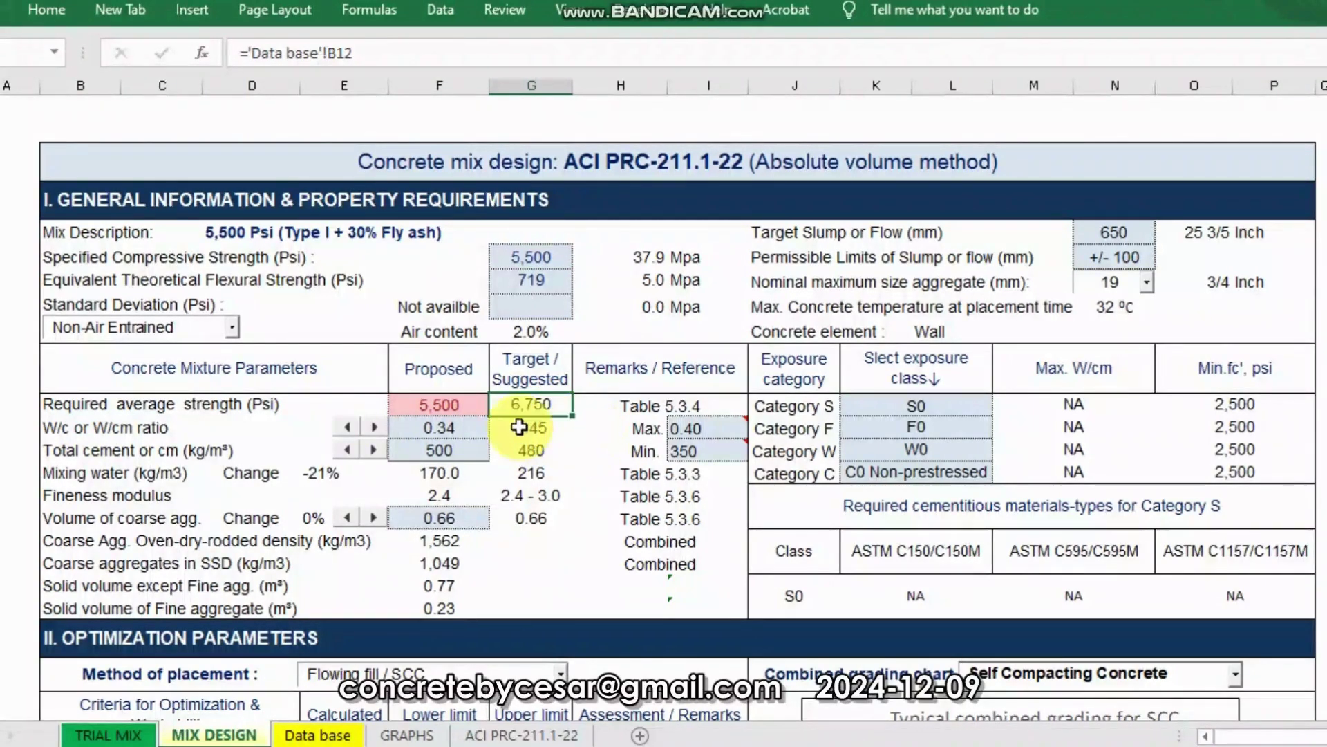
{"action": "left_click", "coordinate": [432, 406]}
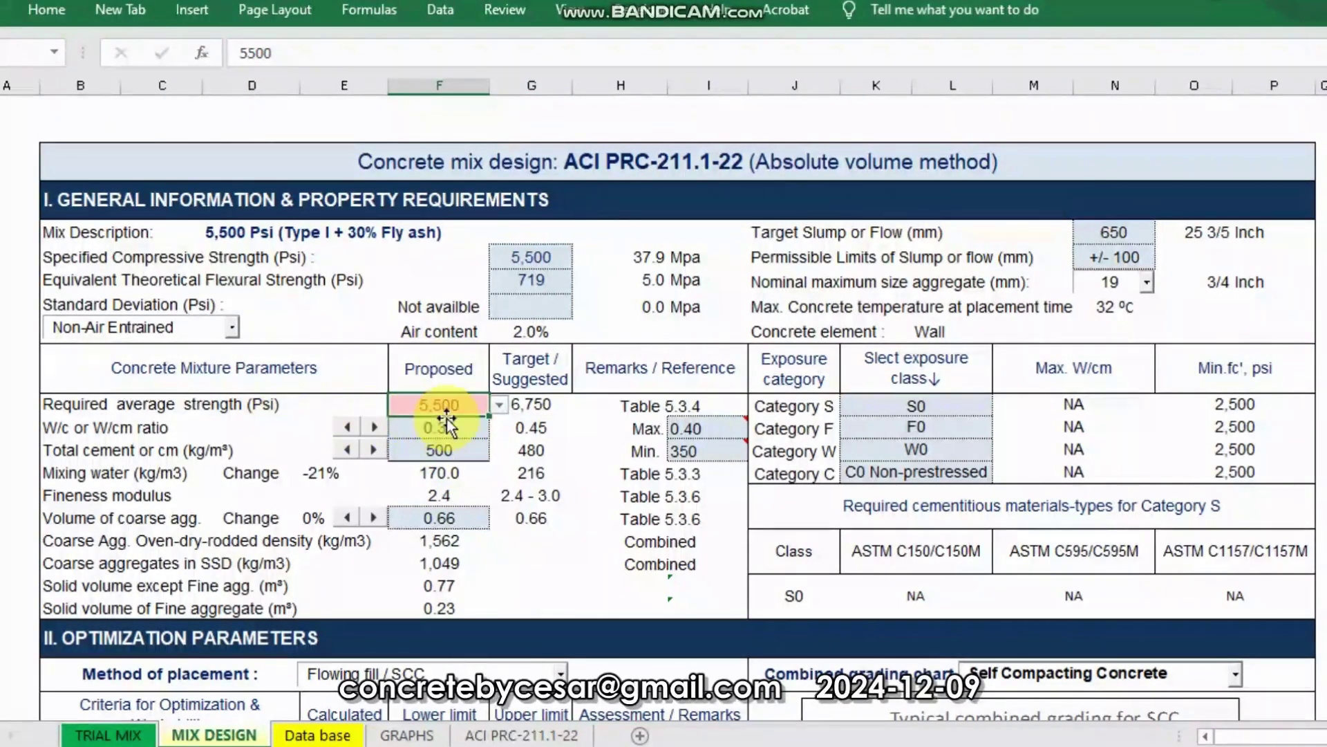
{"action": "left_click", "coordinate": [499, 406]}
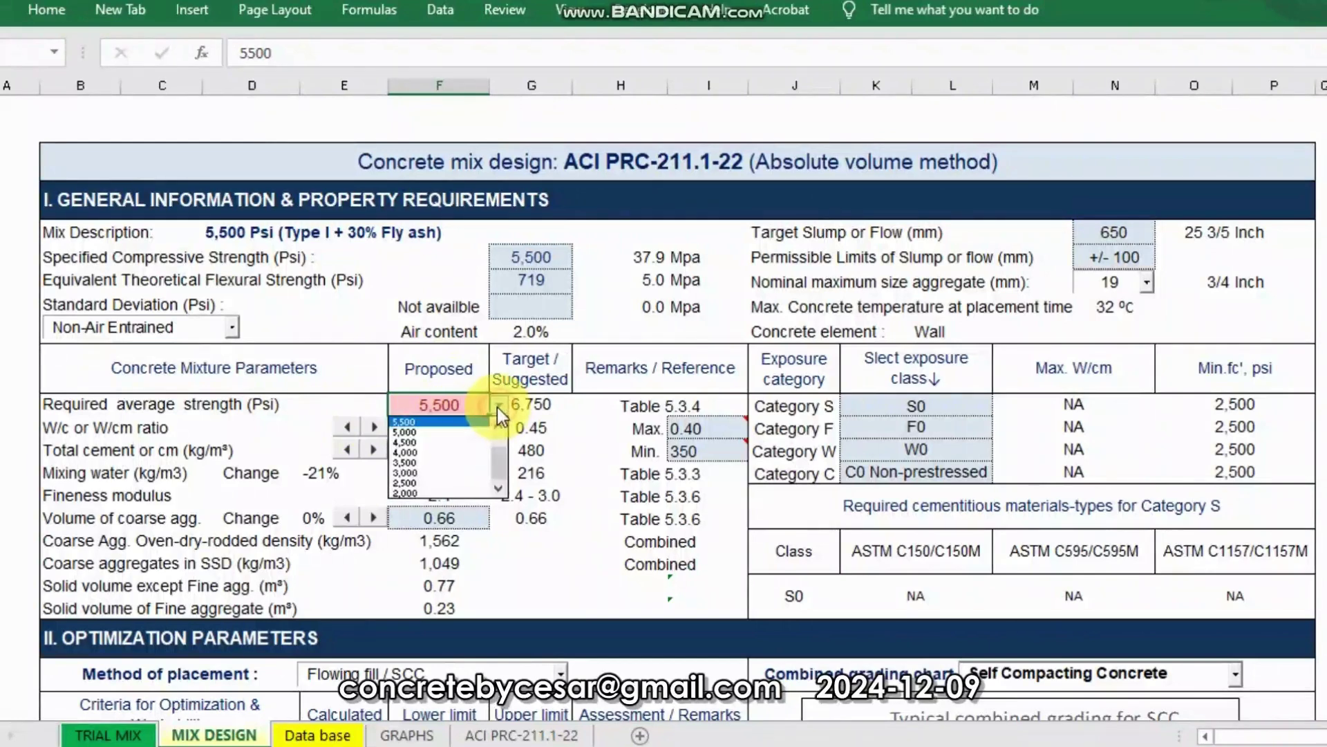
{"action": "left_click", "coordinate": [538, 419]}
{"action": "left_click", "coordinate": [544, 409]}
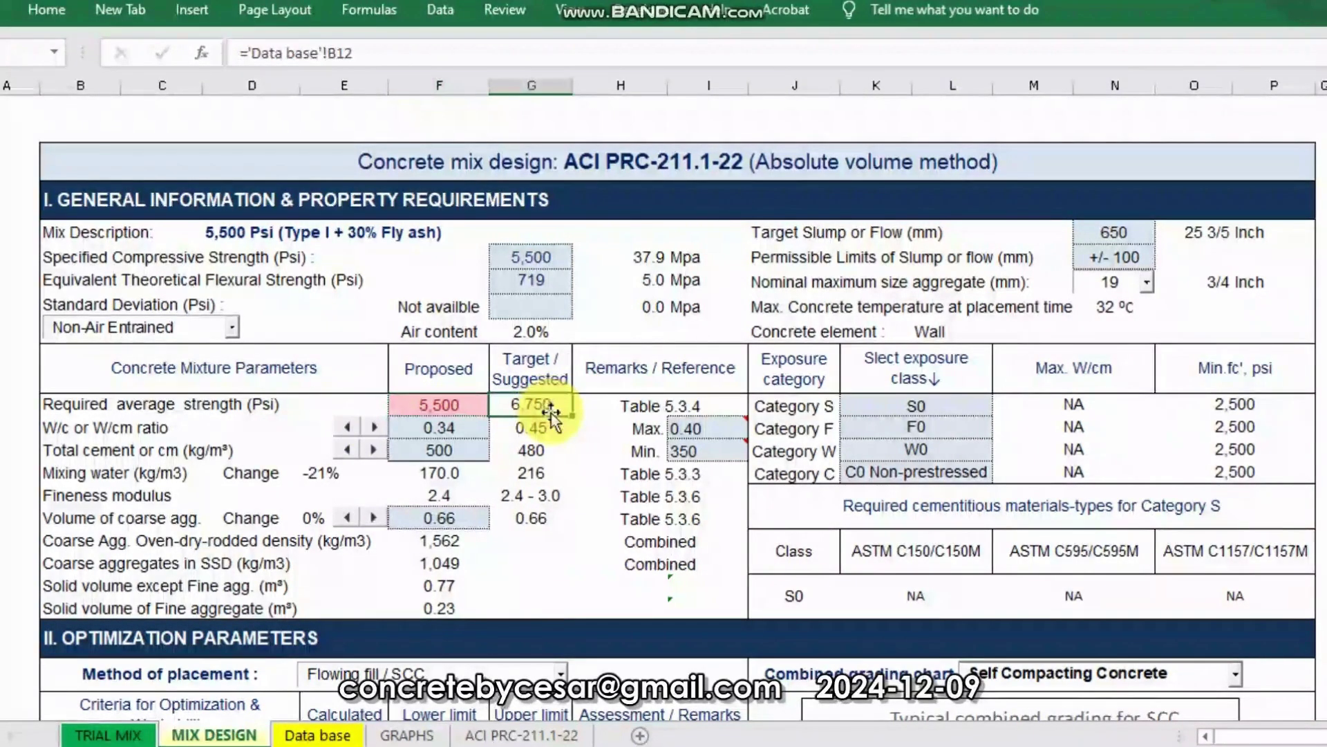
Set the proposed required average strength to 6,500 psi.
{"action": "left_click", "coordinate": [462, 404]}
{"action": "left_click", "coordinate": [499, 406]}
{"action": "scroll", "coordinate": [506, 458], "scroll_direction": "up", "scroll_amount": 3}
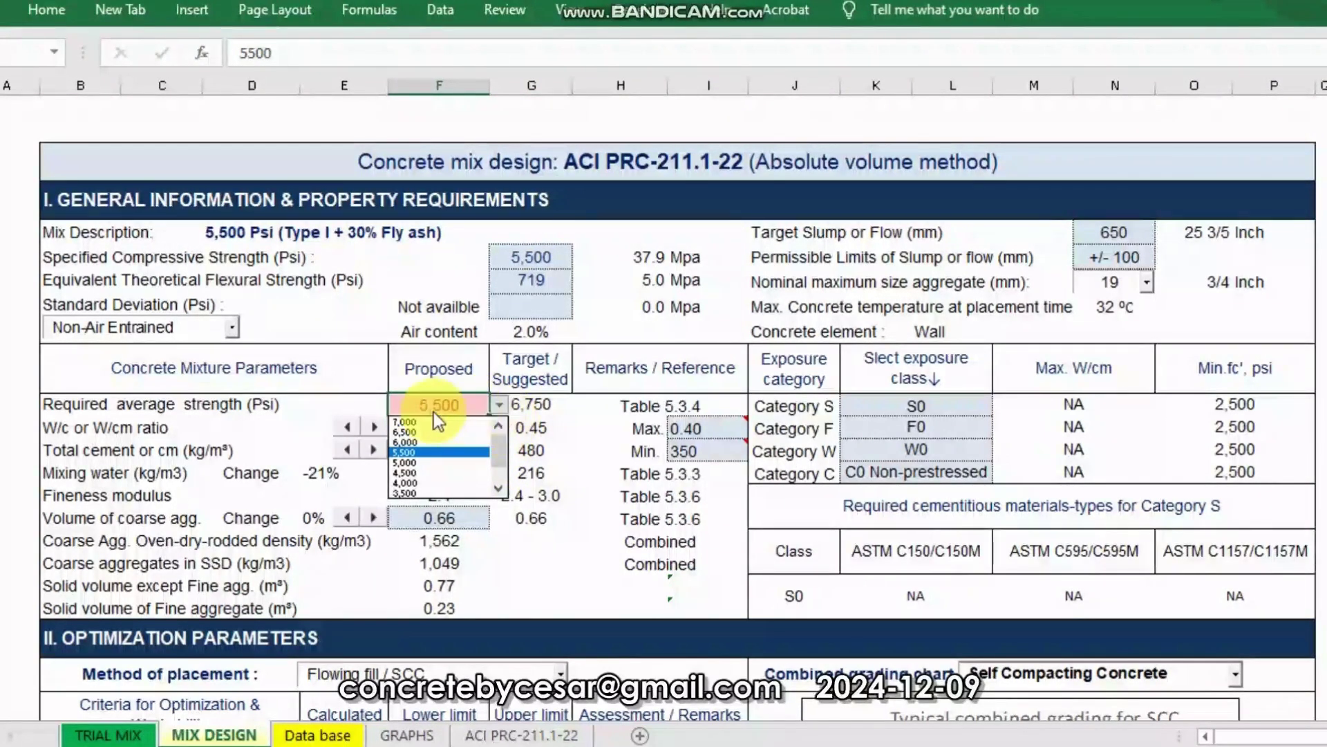
{"action": "left_click", "coordinate": [433, 433]}
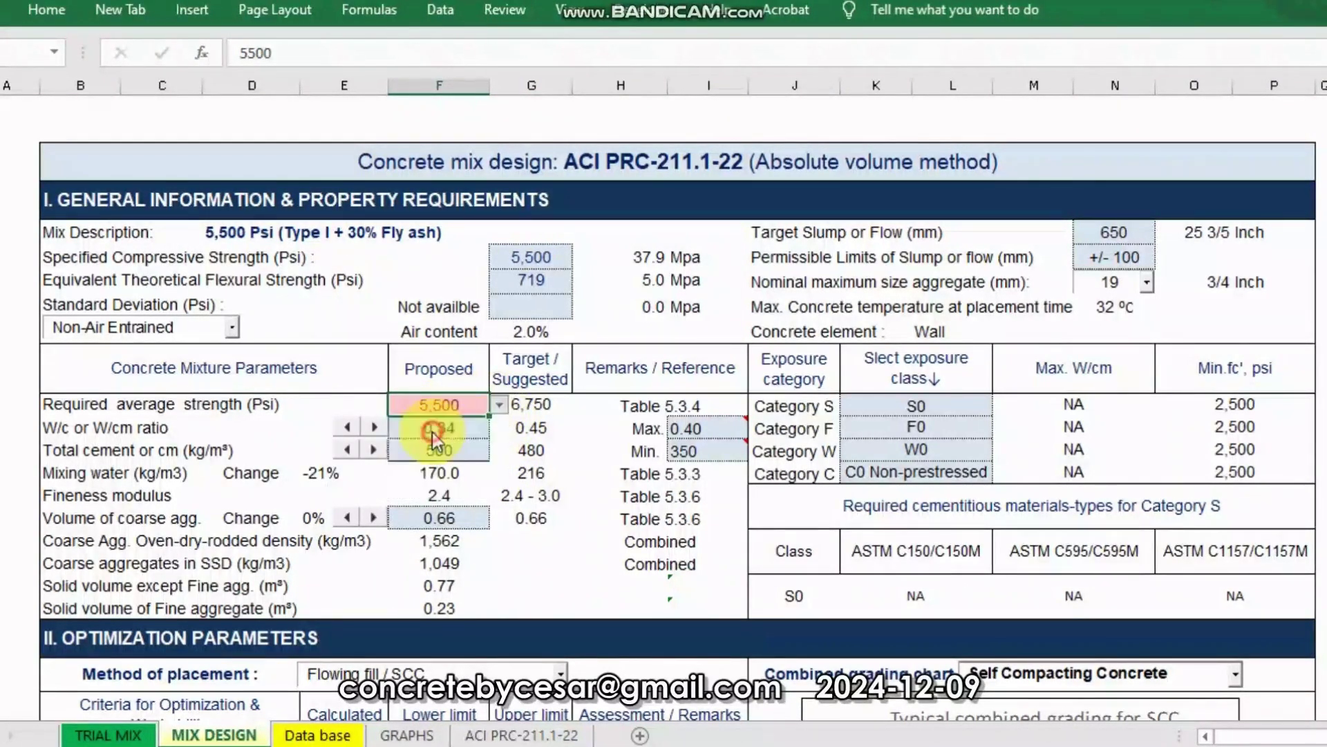
Set the proposed required average strength to 7,000 psi.
{"action": "left_click", "coordinate": [498, 405]}
{"action": "left_click", "coordinate": [501, 426]}
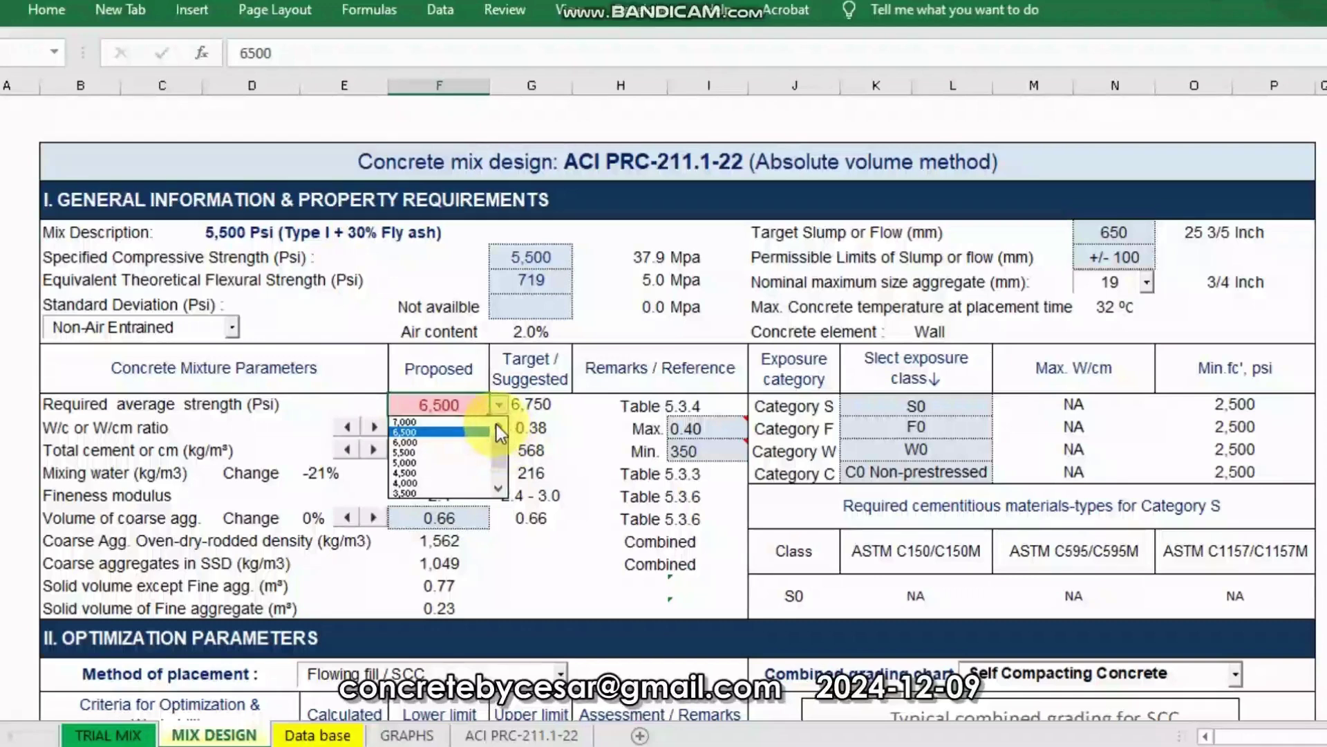
{"action": "left_click", "coordinate": [444, 424]}
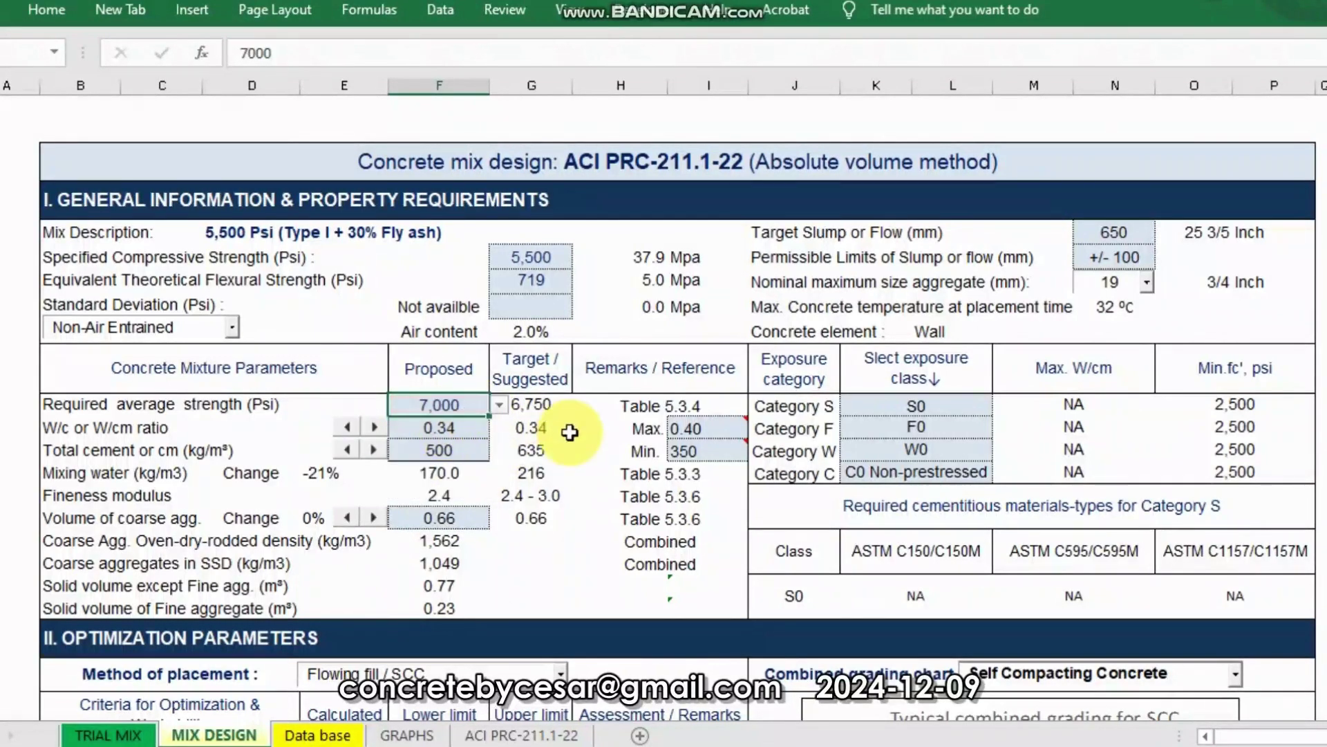
Check the suggested w/cm ratio for the 7,000 psi strength against Table 5.3.4 on the ACI PRC-211.1-22 sheet, and return to MIX DESIGN.
{"action": "left_click", "coordinate": [531, 427]}
{"action": "left_click", "coordinate": [749, 307]}
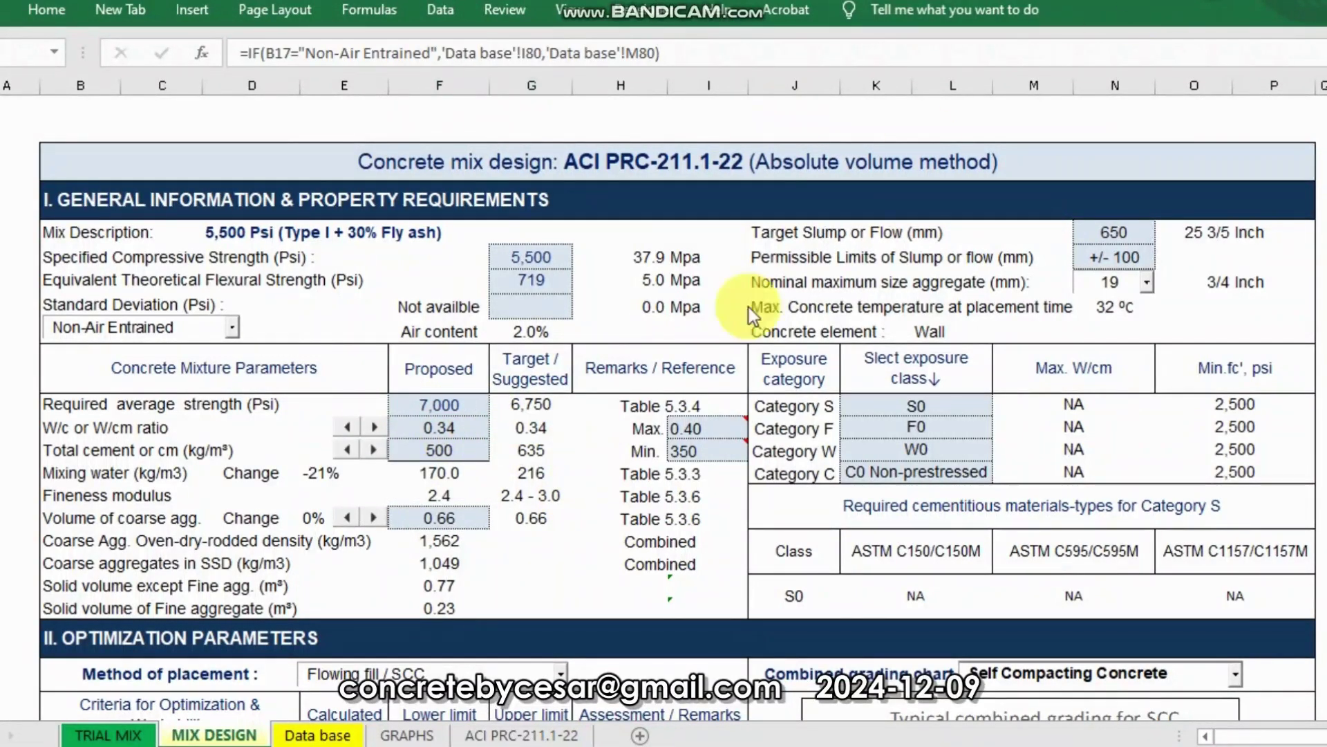
{"action": "left_click", "coordinate": [503, 430]}
{"action": "left_click", "coordinate": [452, 406]}
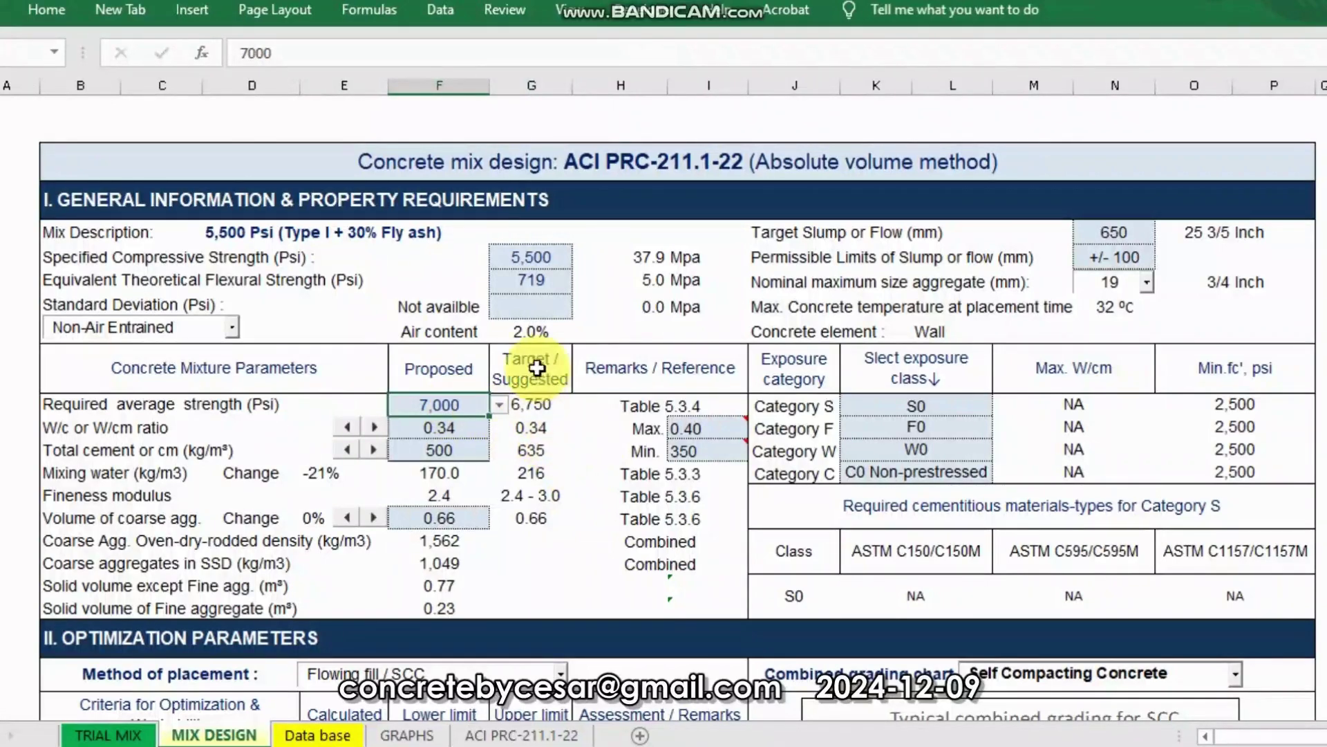
{"action": "left_click", "coordinate": [532, 430]}
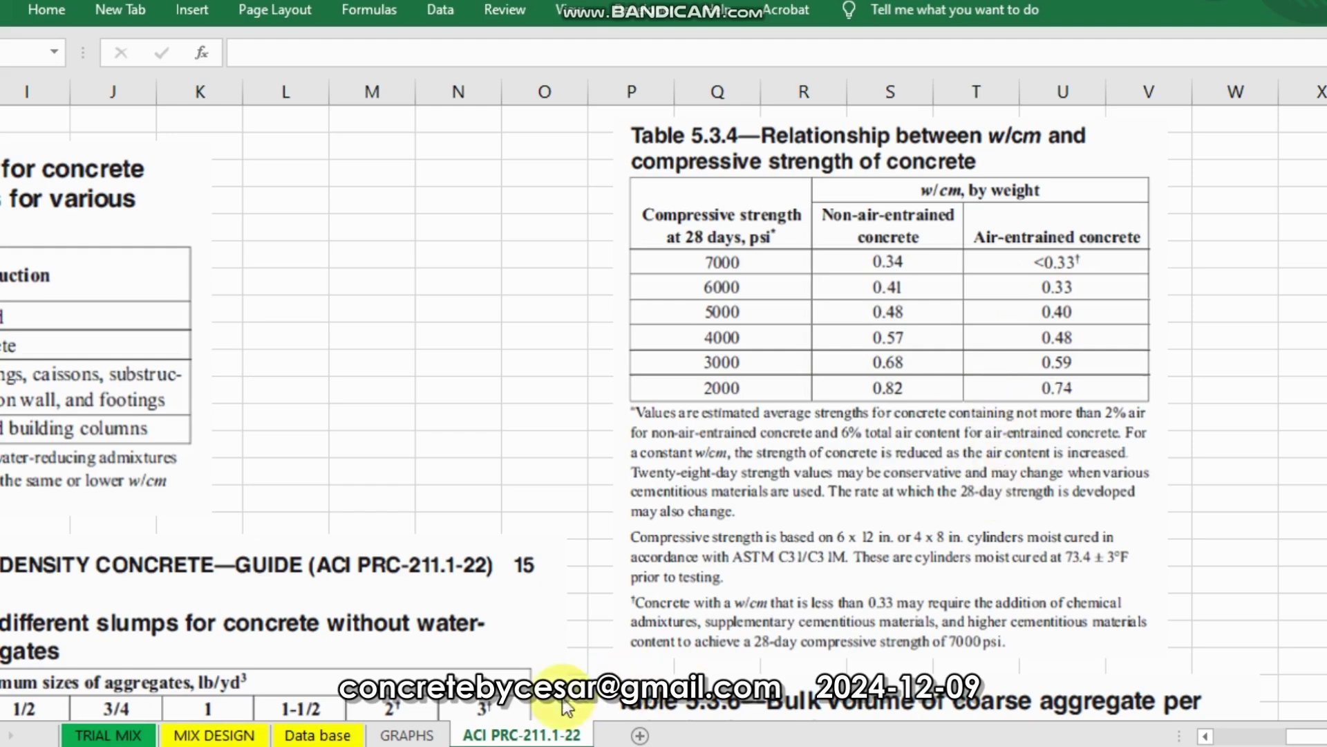
{"action": "key", "text": "Escape"}
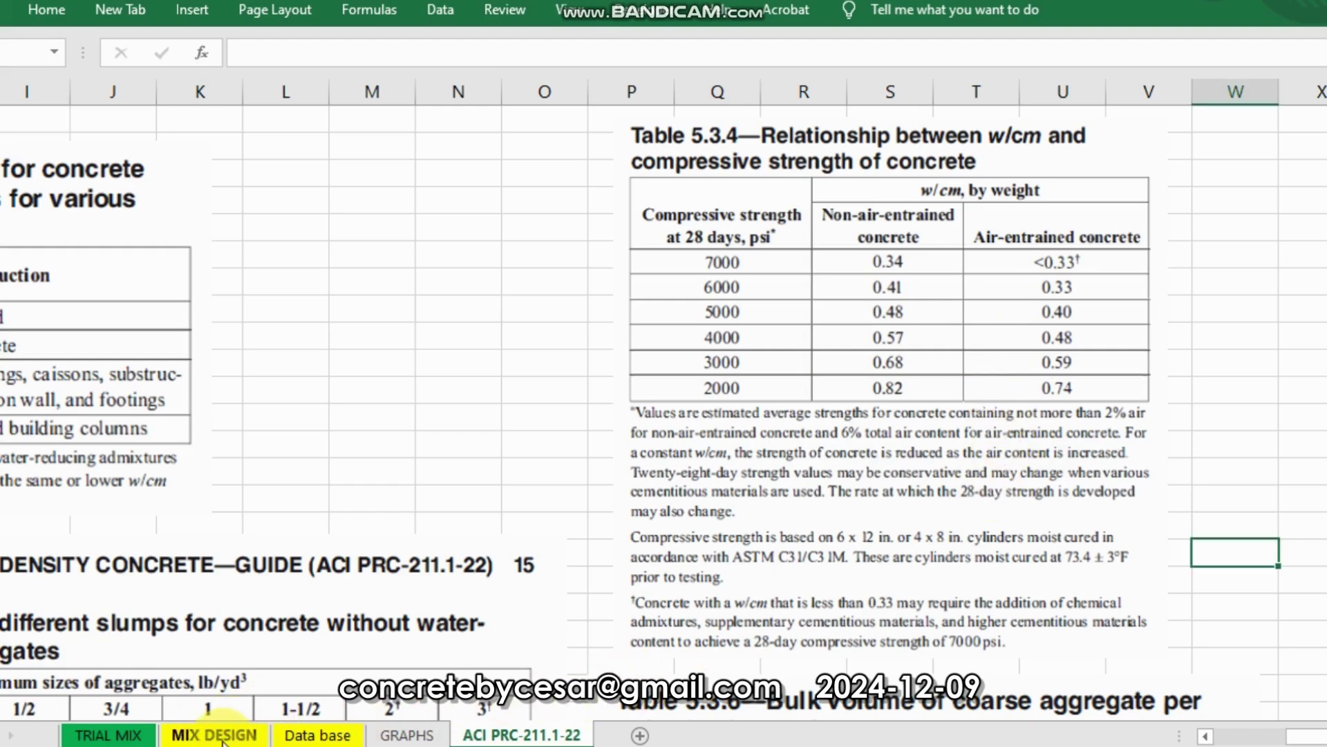
{"action": "left_click", "coordinate": [219, 737]}
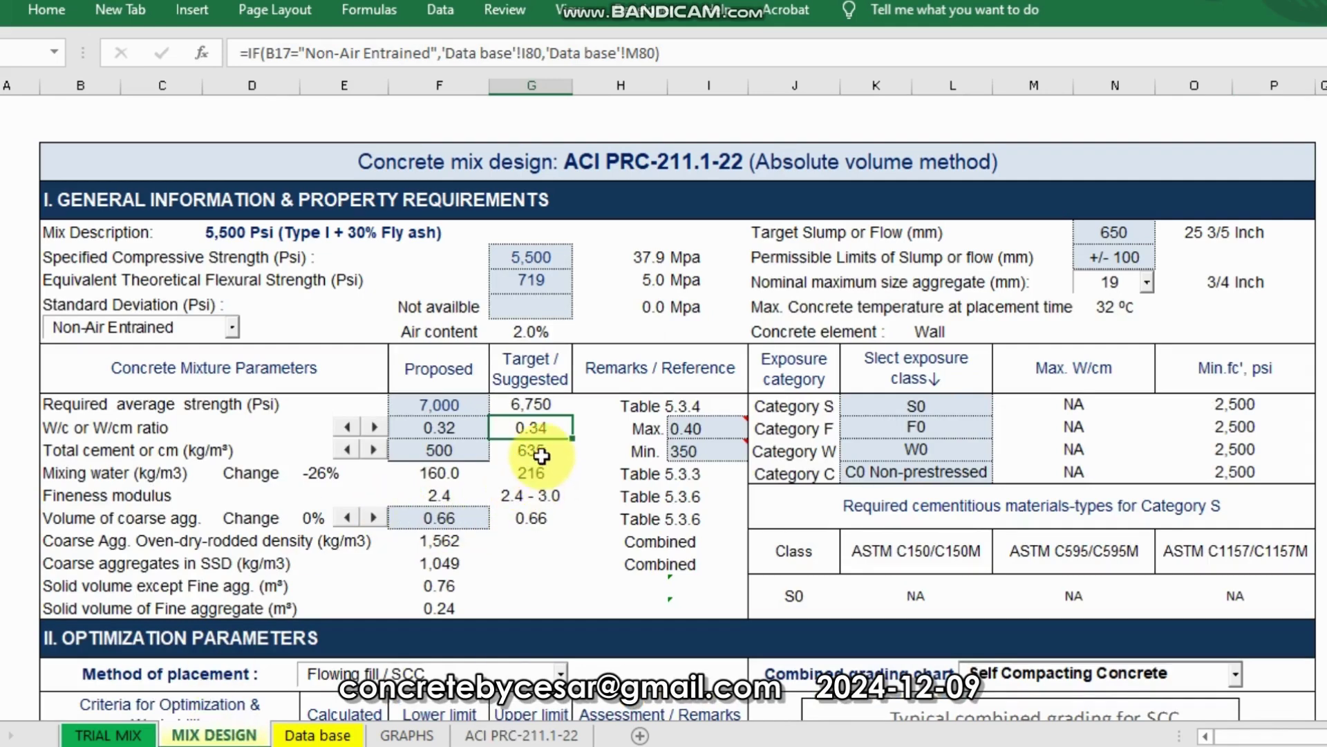
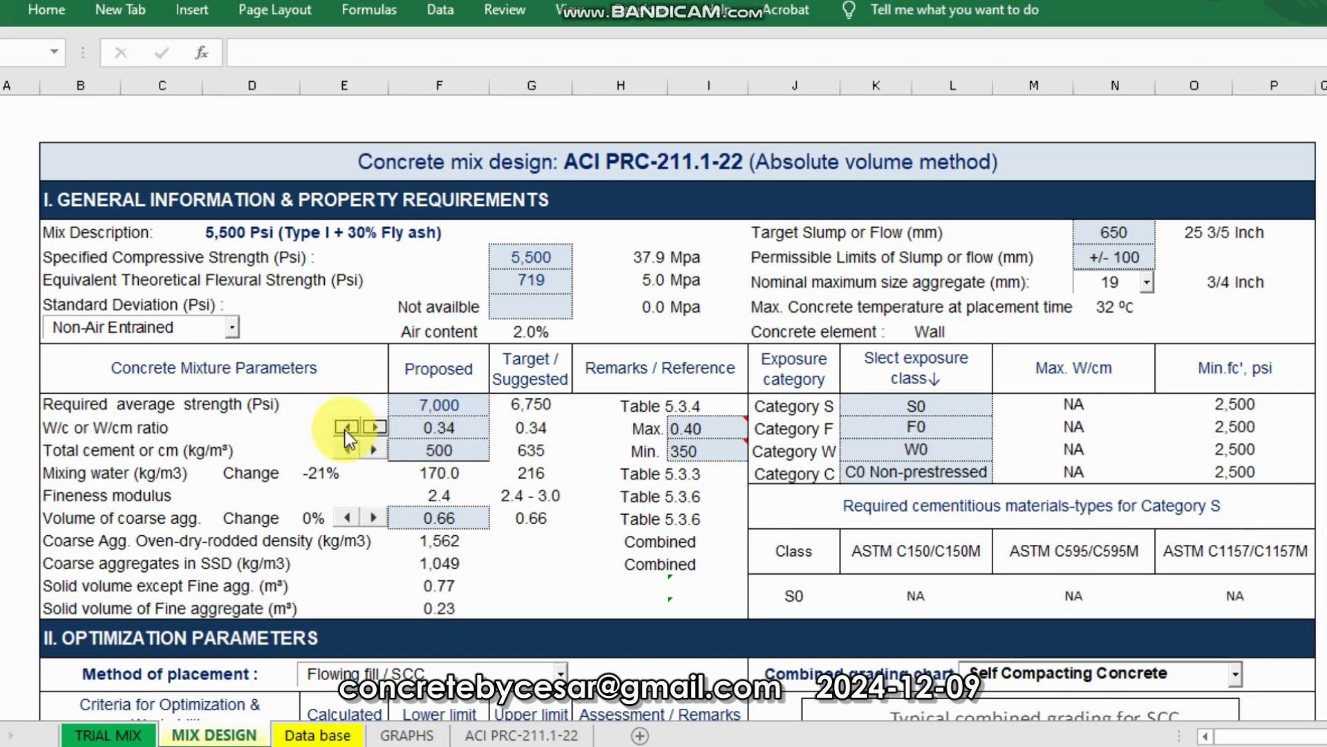
Set the proposed w/cm ratio to 0.32, comparing it with the target value.
{"action": "left_click", "coordinate": [346, 429]}
{"action": "left_click", "coordinate": [346, 429]}
{"action": "left_click", "coordinate": [524, 431]}
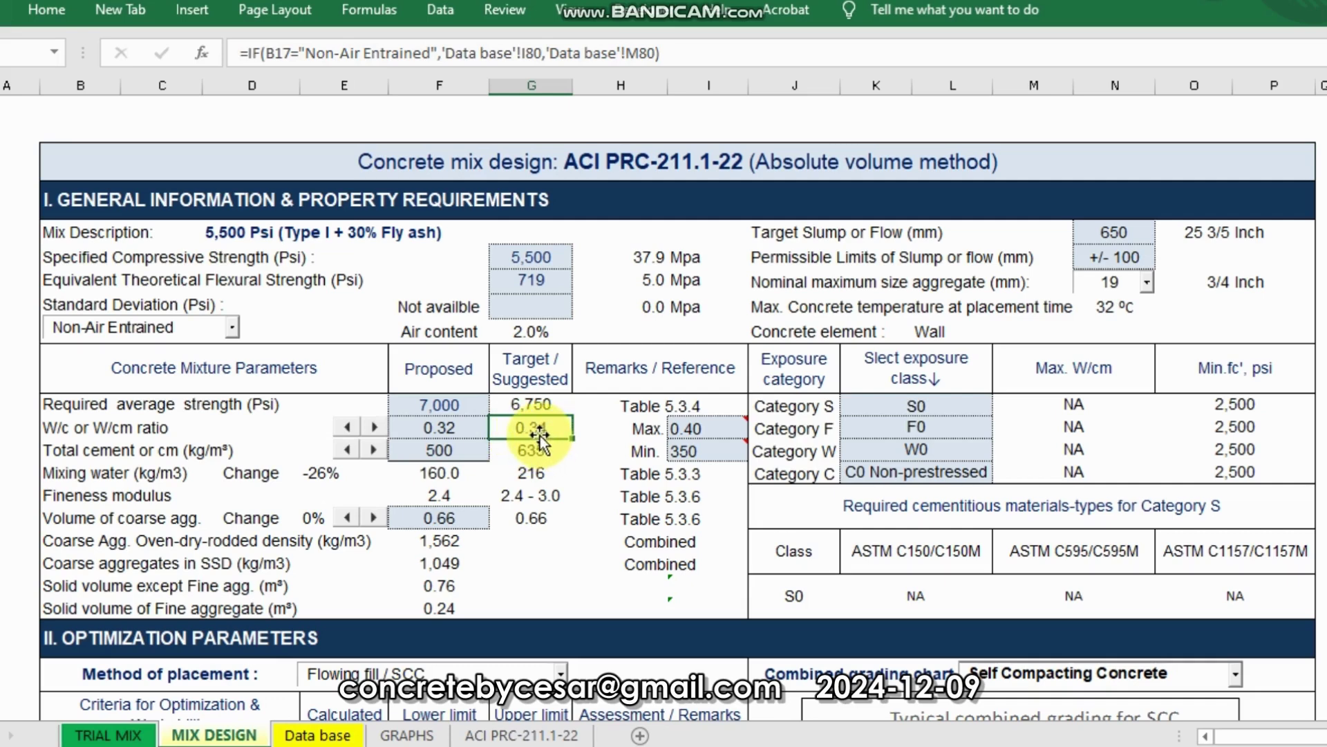
{"action": "left_click", "coordinate": [347, 427]}
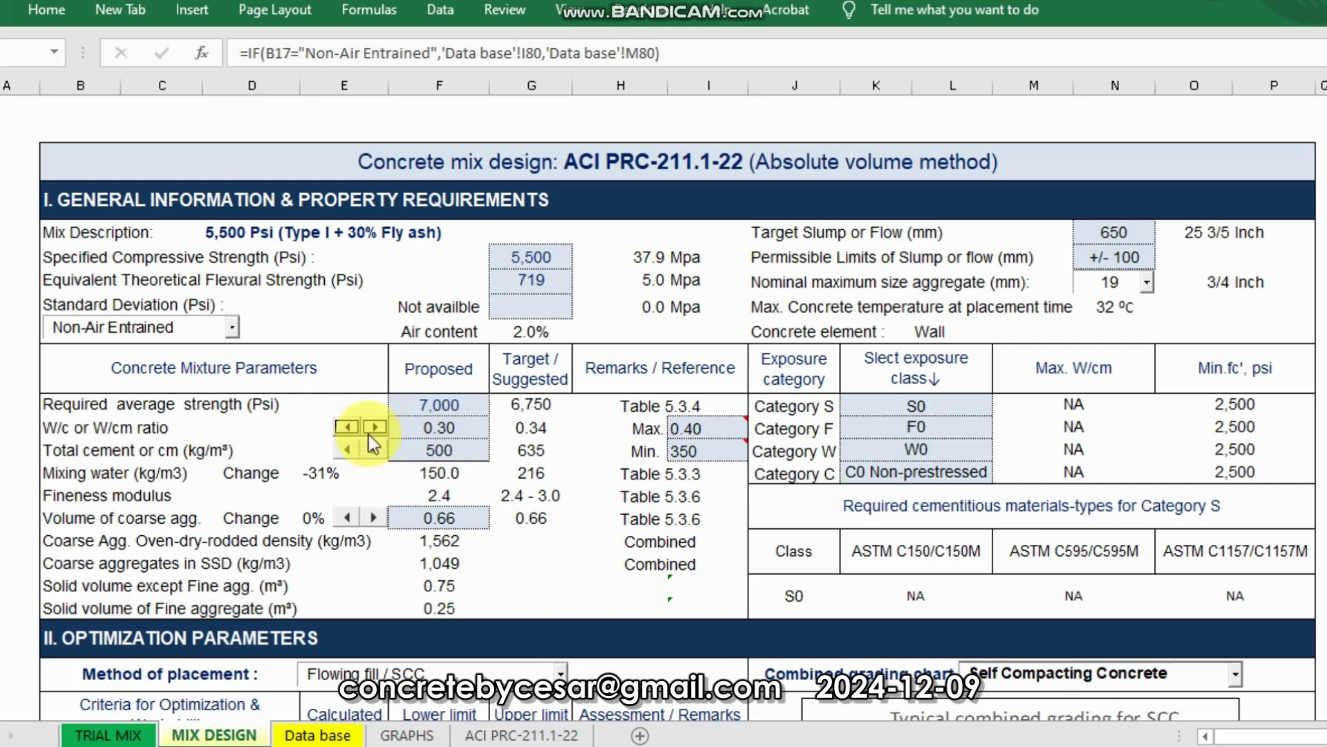
{"action": "left_click", "coordinate": [375, 427]}
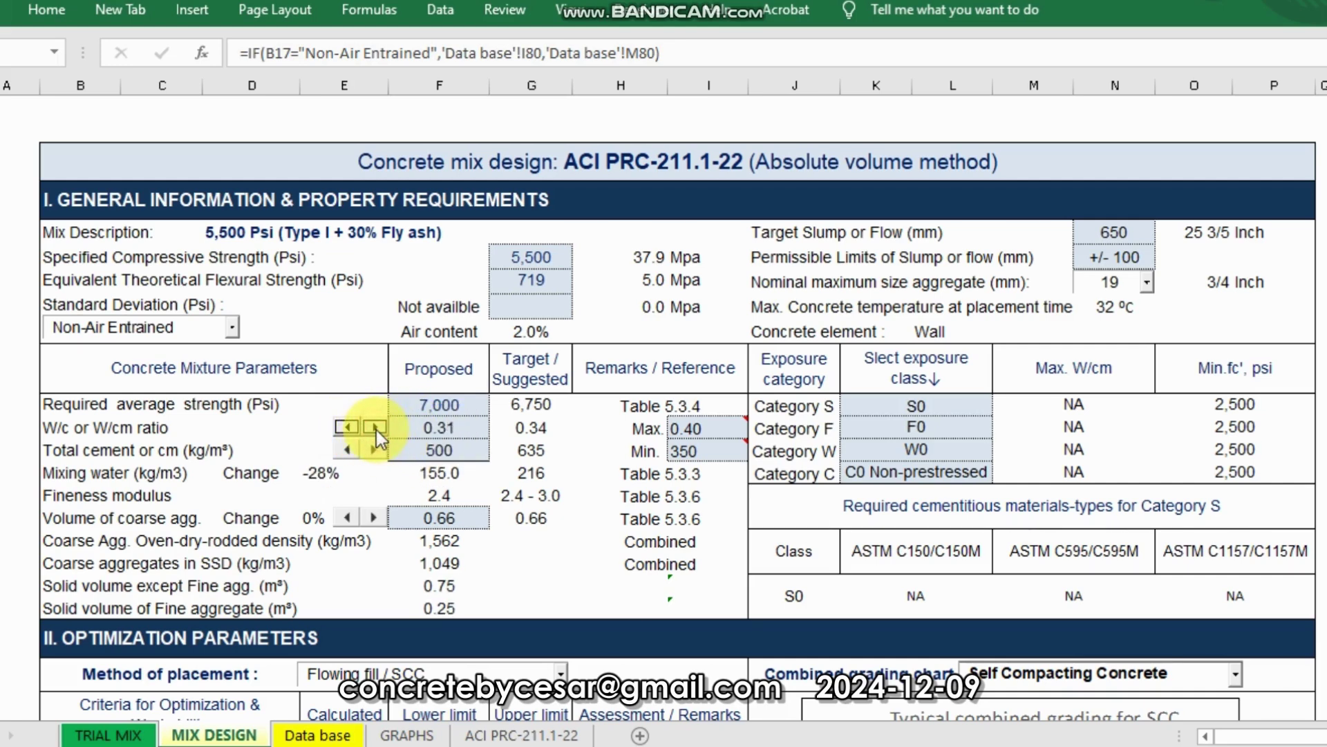
{"action": "left_click", "coordinate": [375, 427]}
{"action": "left_click", "coordinate": [518, 429]}
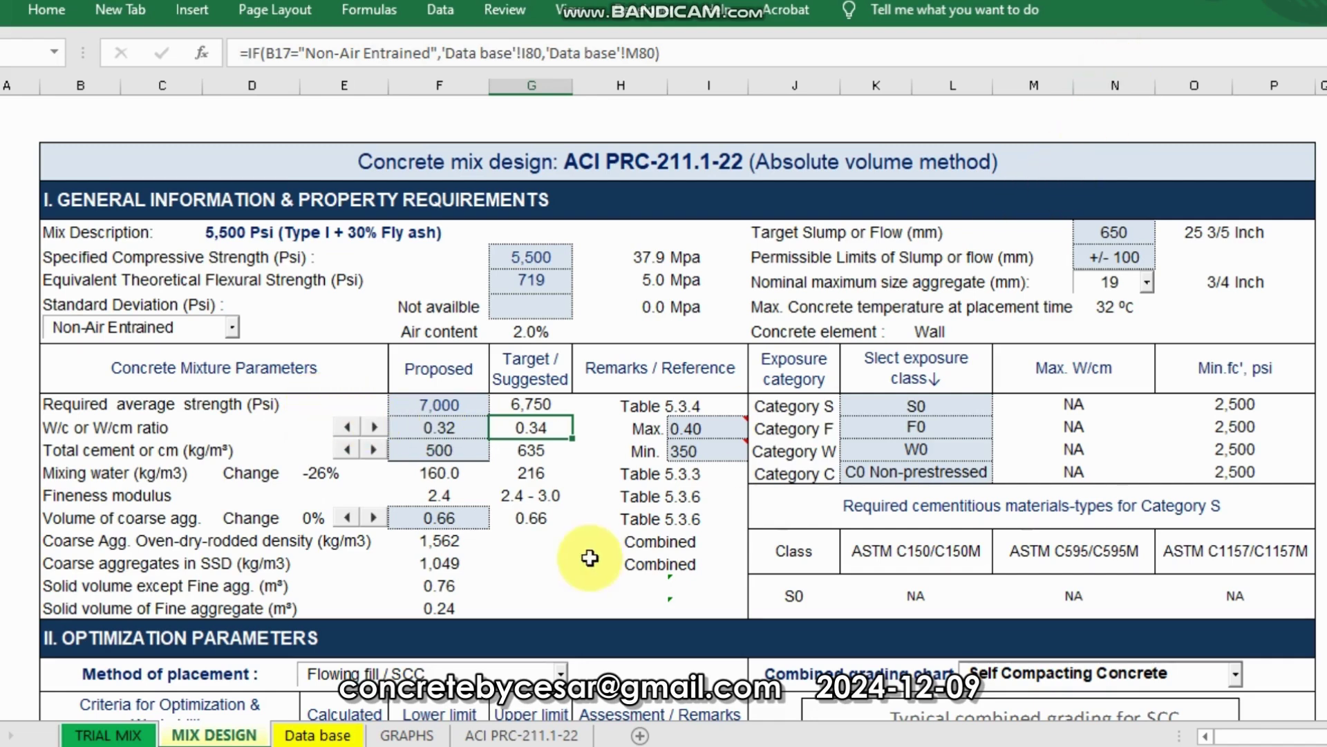
Examine the suggested total cement content and the notes on the maximum w/cm ratio and minimum cement content limits.
{"action": "left_click", "coordinate": [595, 493]}
{"action": "left_click", "coordinate": [532, 454]}
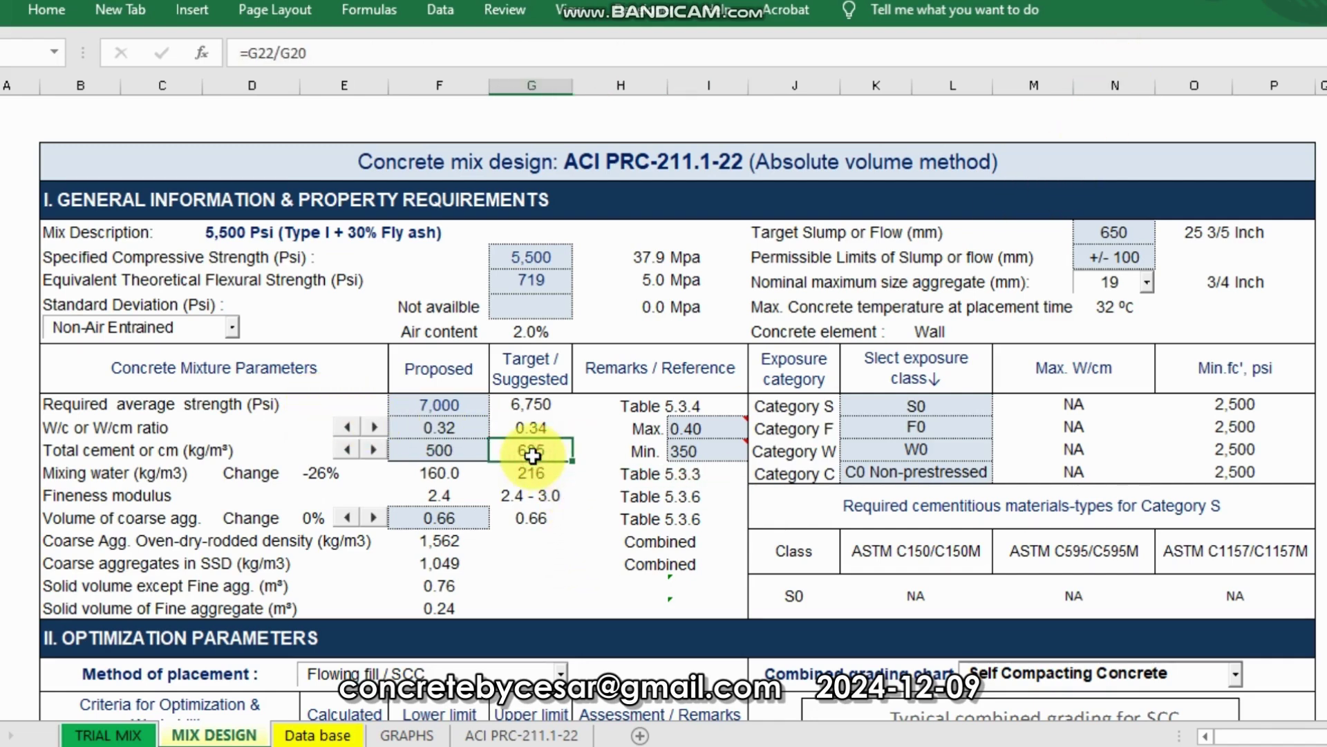
{"action": "left_click", "coordinate": [705, 461]}
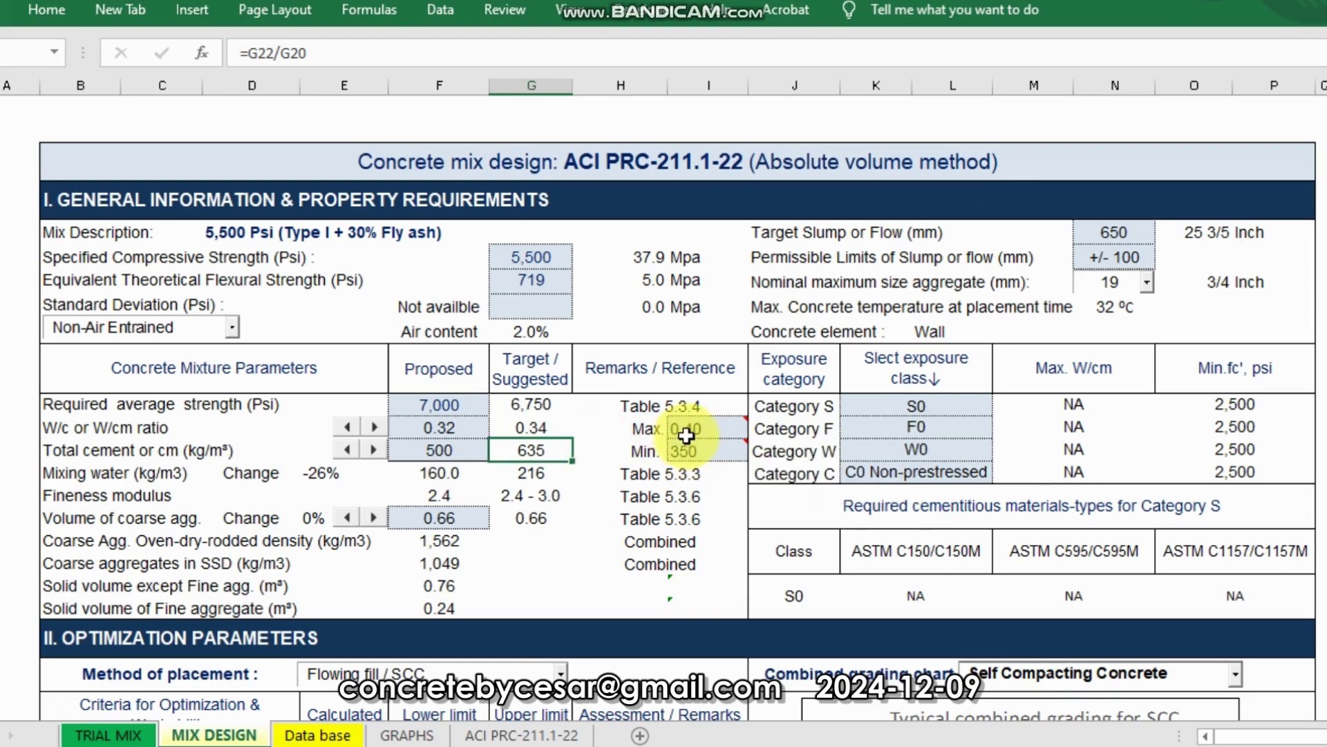
{"action": "left_click", "coordinate": [692, 431]}
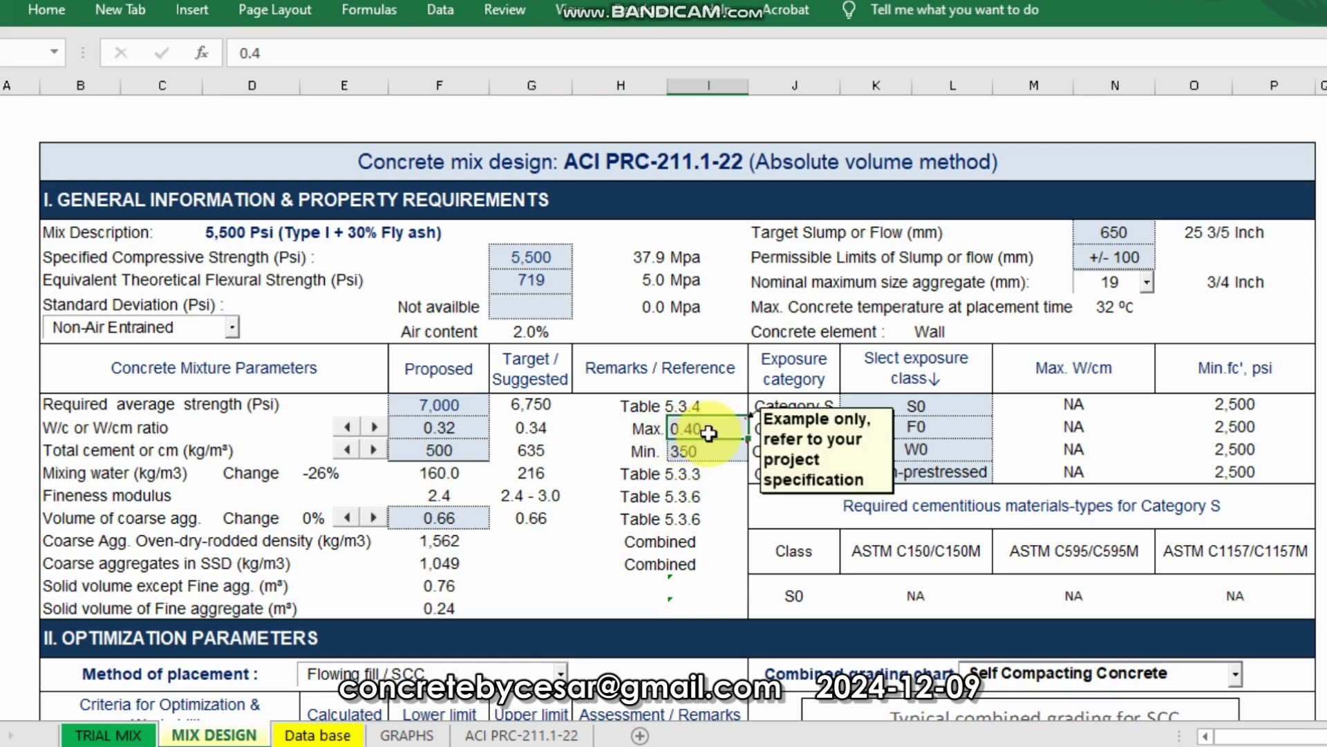
{"action": "mouse_move", "coordinate": [707, 451]}
{"action": "mouse_move", "coordinate": [698, 429]}
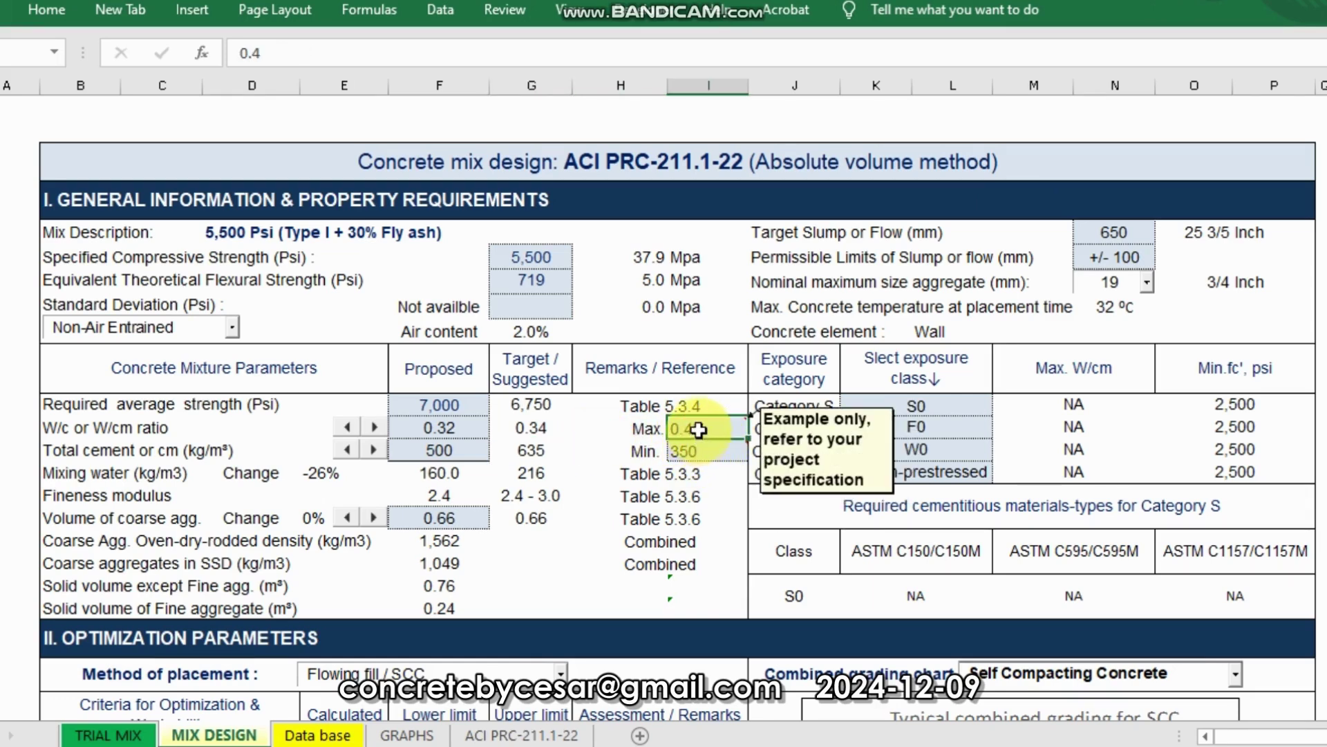
{"action": "left_click", "coordinate": [694, 429]}
{"action": "left_click", "coordinate": [692, 451]}
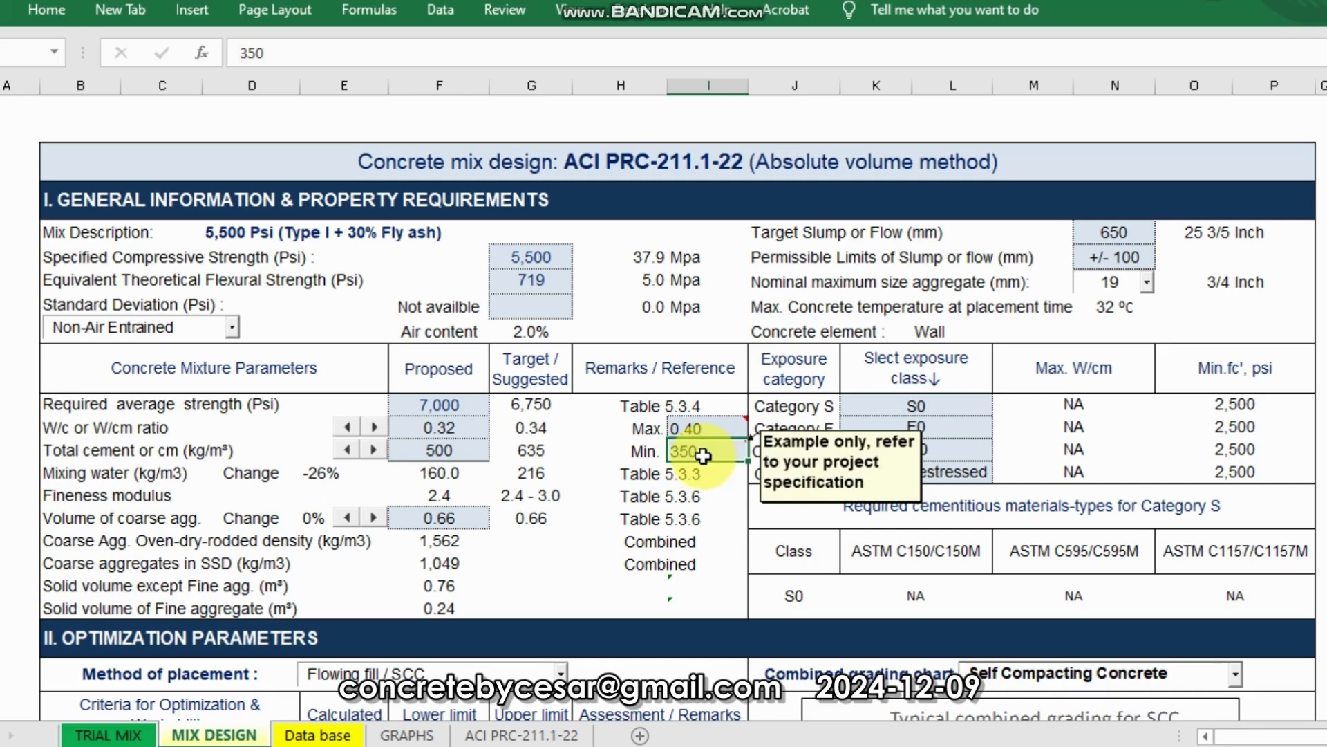
{"action": "left_click", "coordinate": [690, 429]}
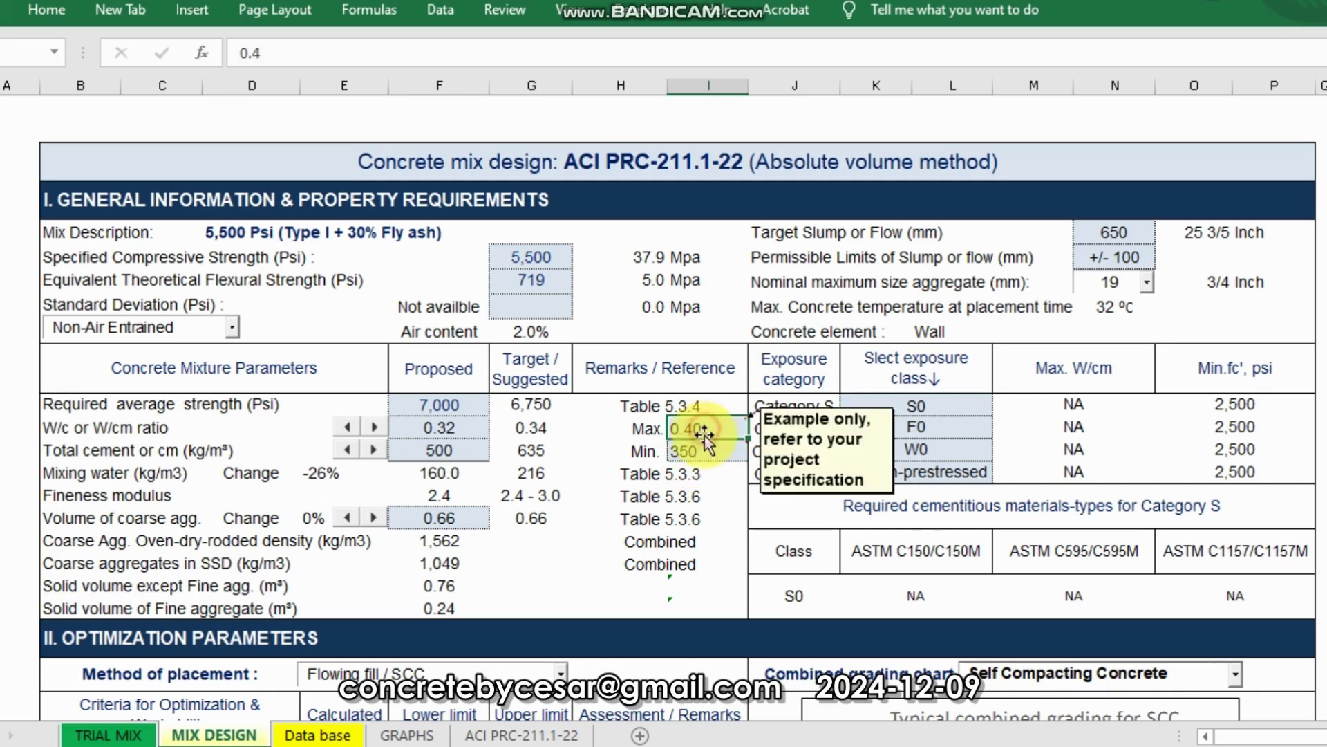
{"action": "left_click", "coordinate": [701, 450]}
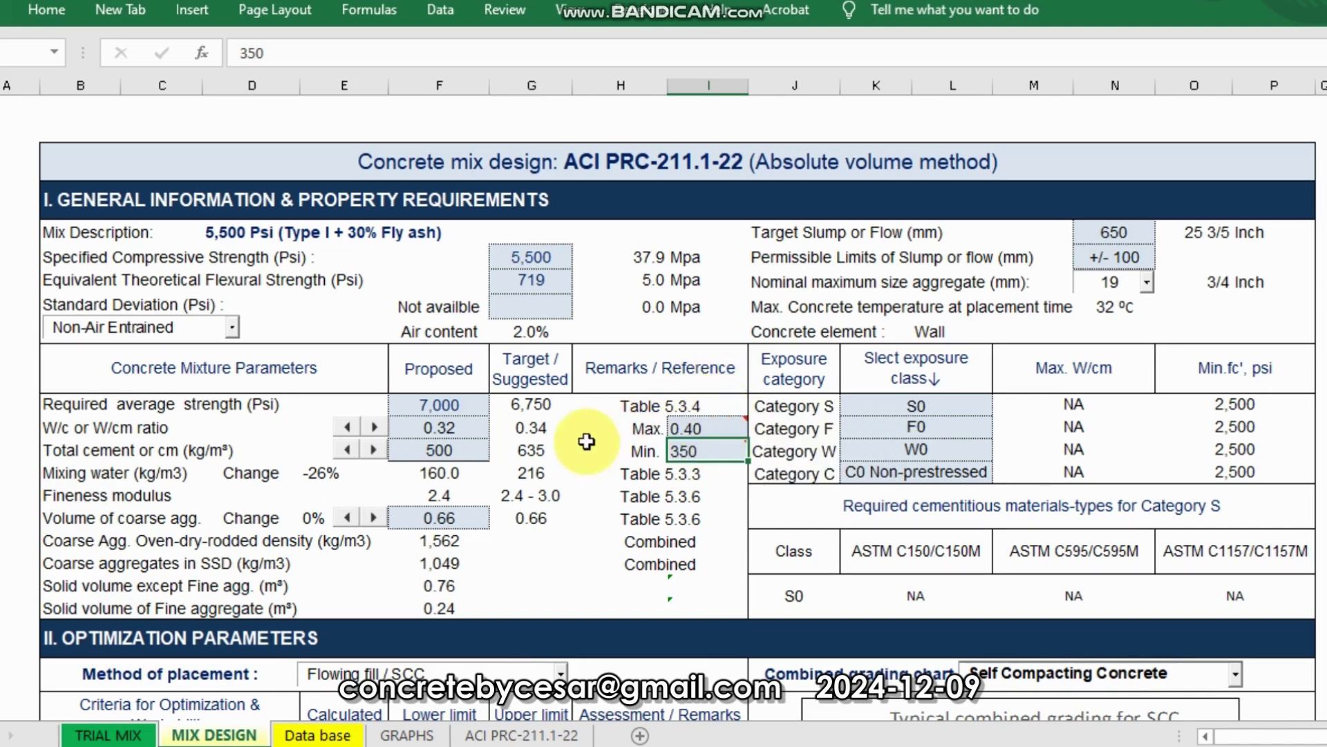
{"action": "left_click", "coordinate": [442, 450]}
{"action": "left_click", "coordinate": [685, 451]}
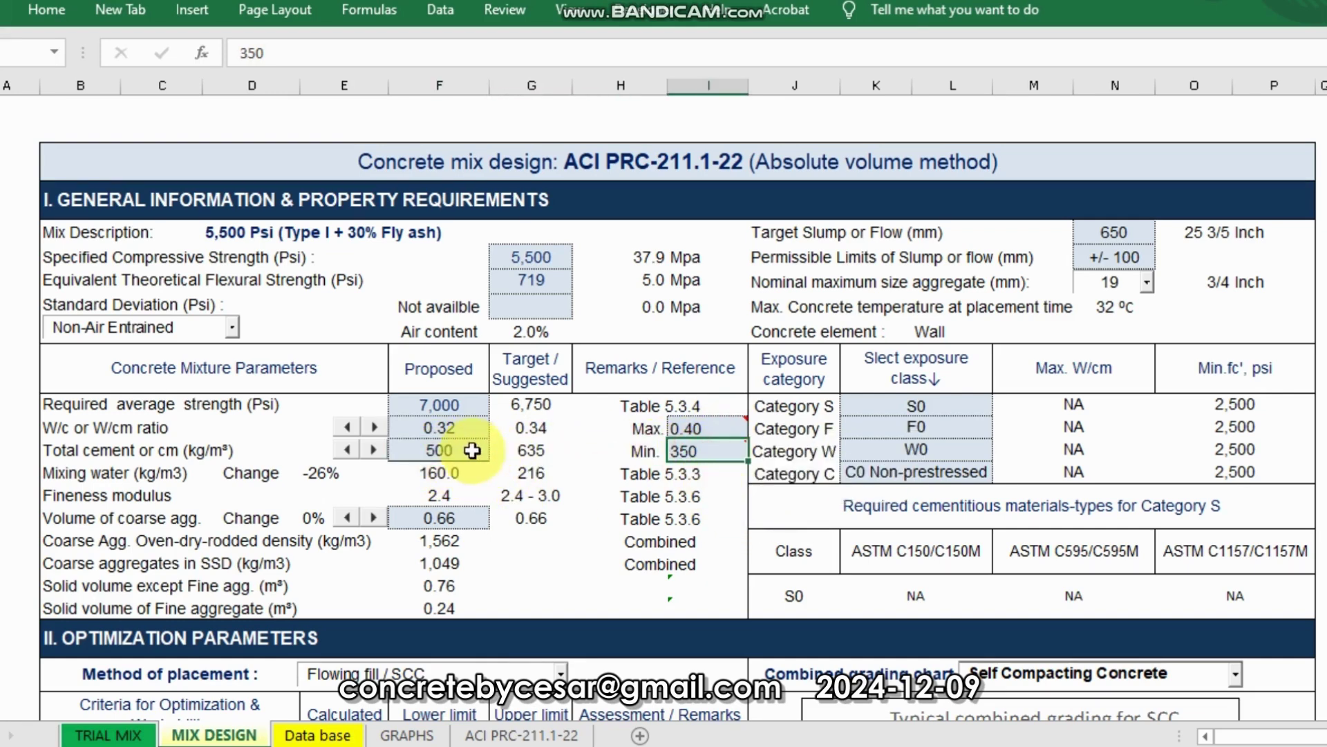
Set the proposed total cement content to 350 kg/m³ and check its effect on the optimization criteria.
{"action": "left_click", "coordinate": [448, 451]}
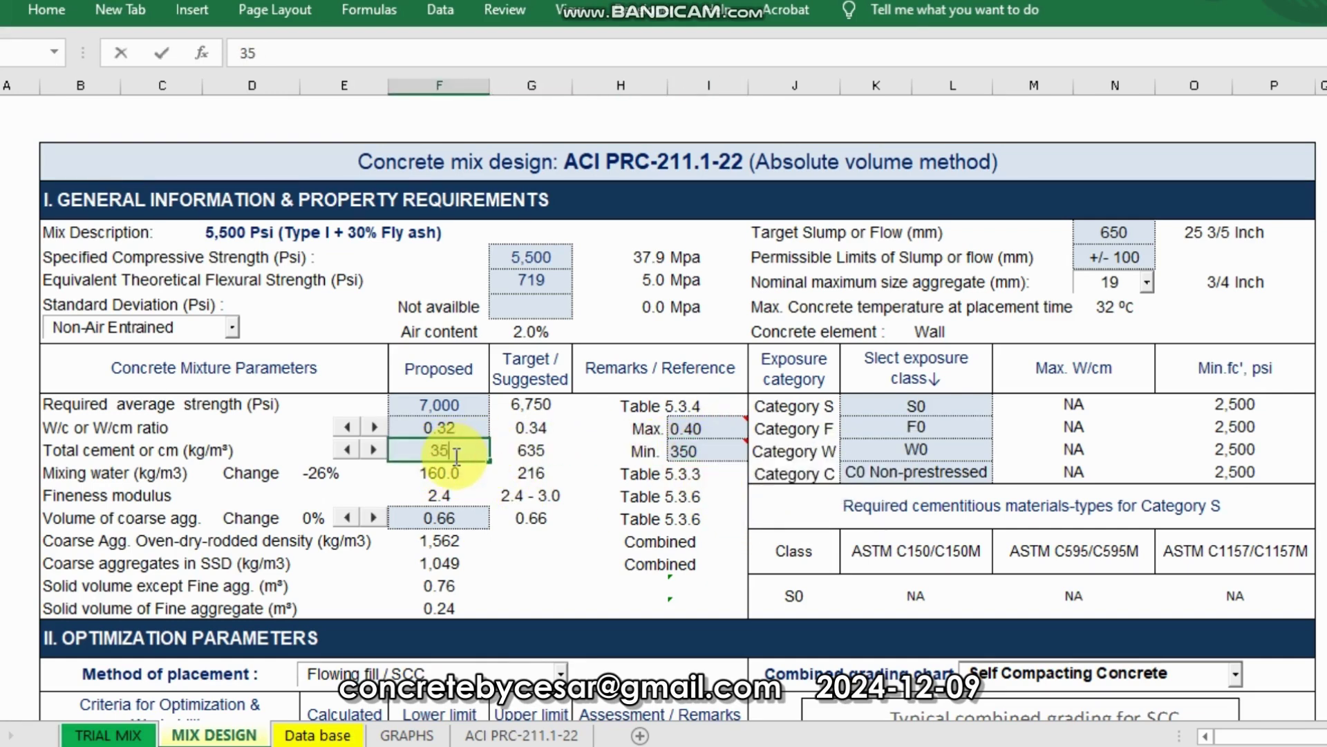
{"action": "type", "text": "350"}
{"action": "key", "text": "Return"}
{"action": "left_click", "coordinate": [515, 565]}
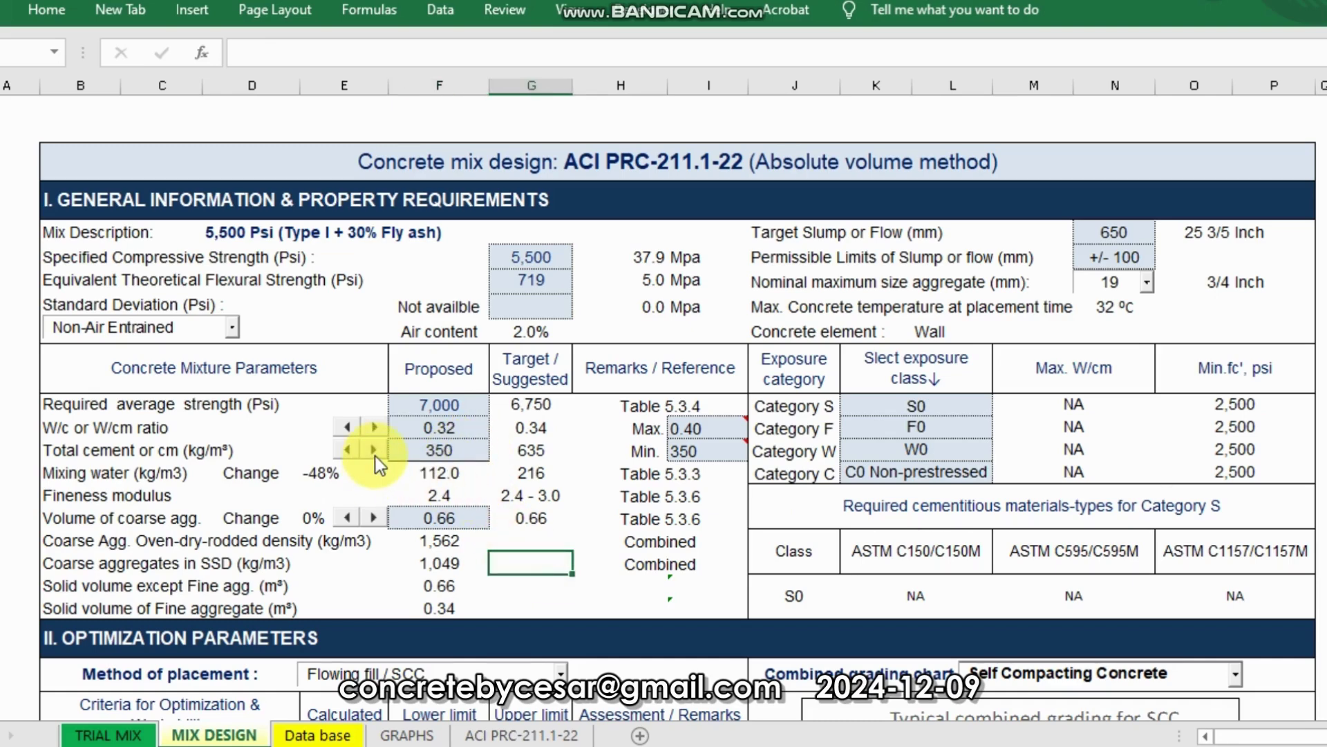
{"action": "scroll", "coordinate": [377, 458], "scroll_direction": "down", "scroll_amount": 5}
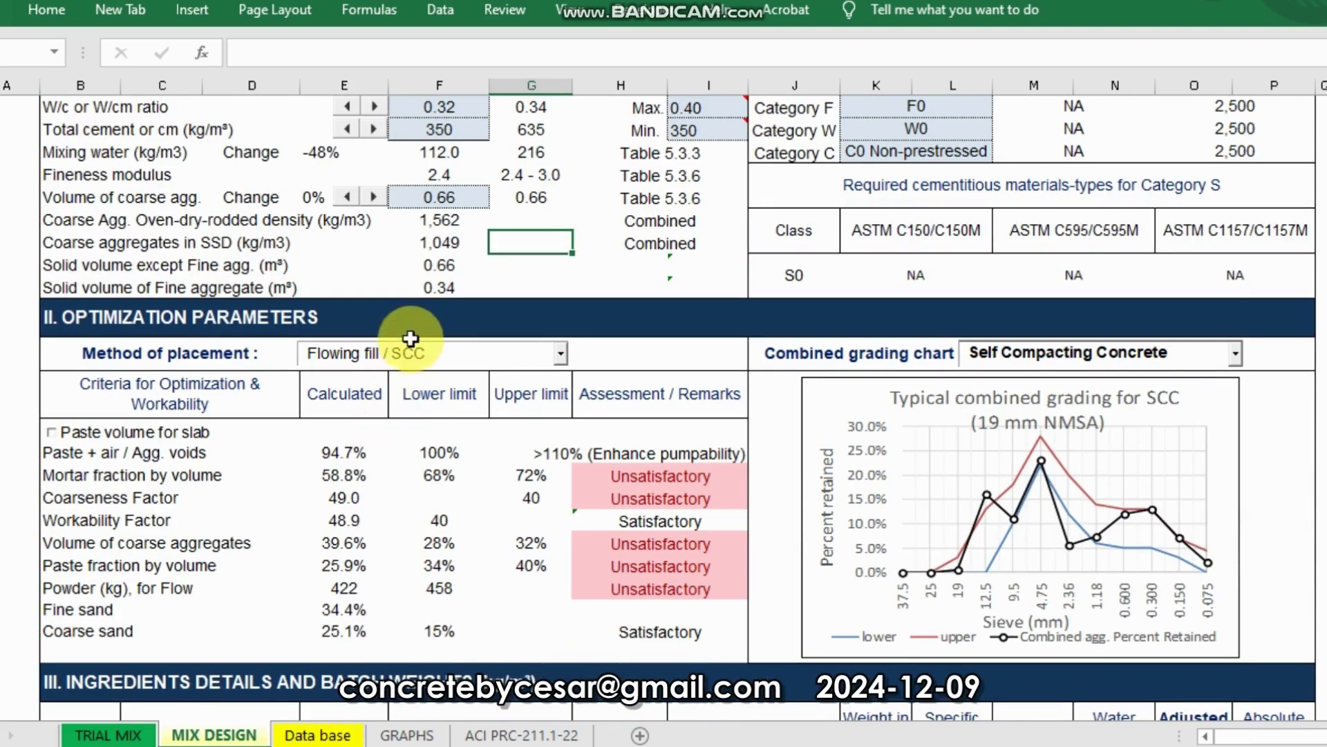
{"action": "scroll", "coordinate": [411, 339], "scroll_direction": "up", "scroll_amount": 2}
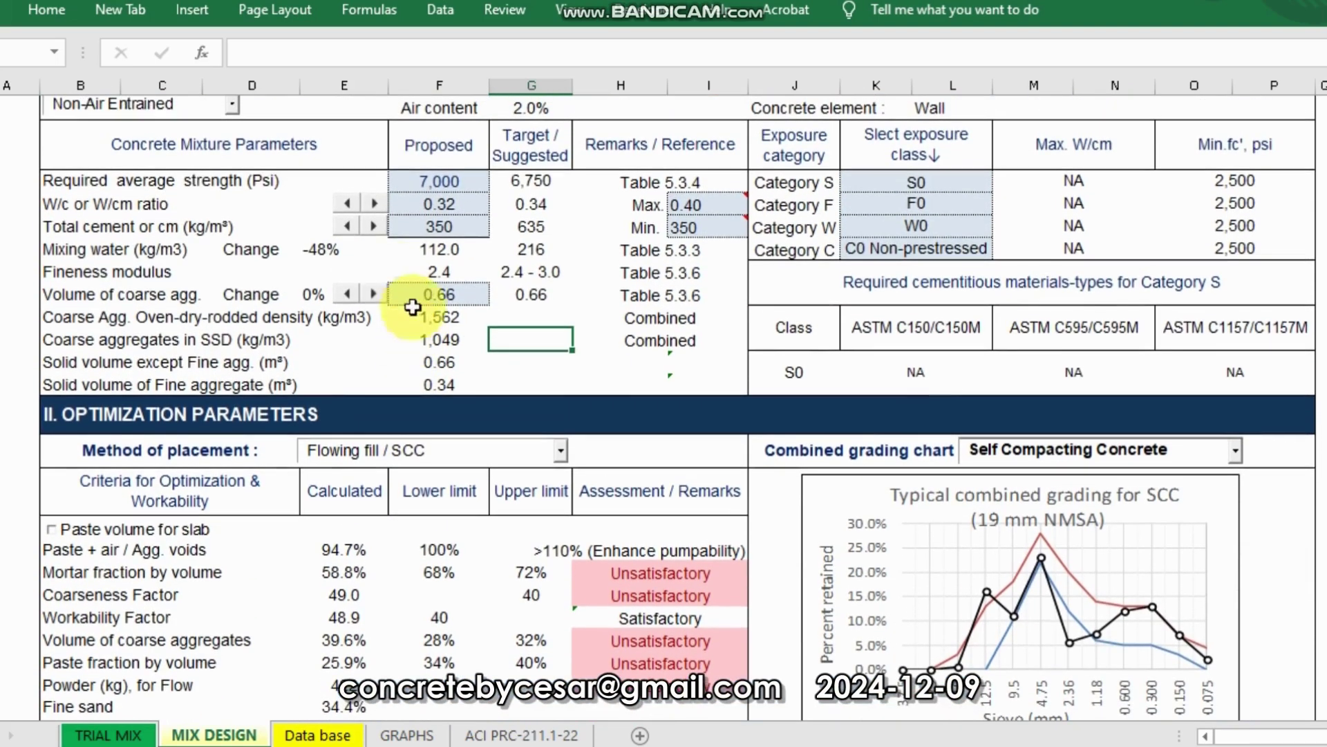
Raise the proposed total cement content in increments to 420 kg/m³, checking the mixing water.
{"action": "left_click", "coordinate": [374, 226]}
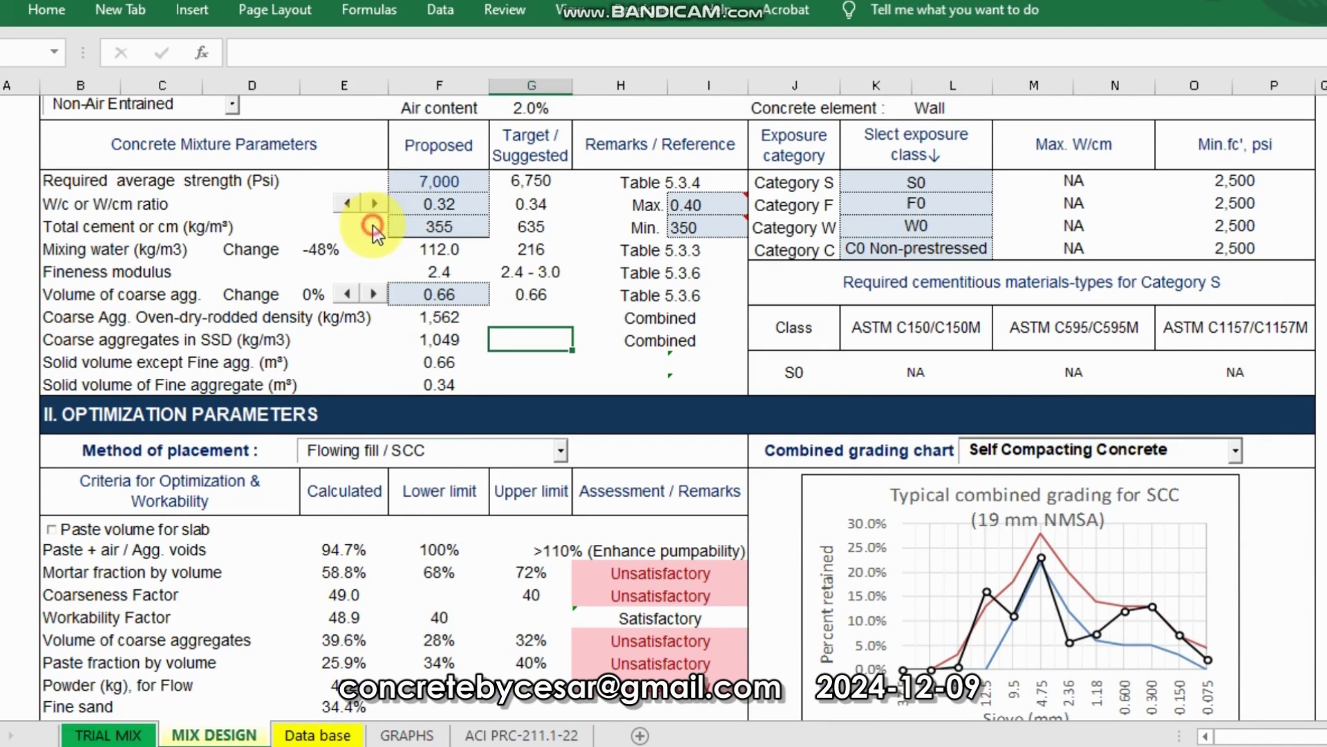
{"action": "left_click", "coordinate": [439, 249]}
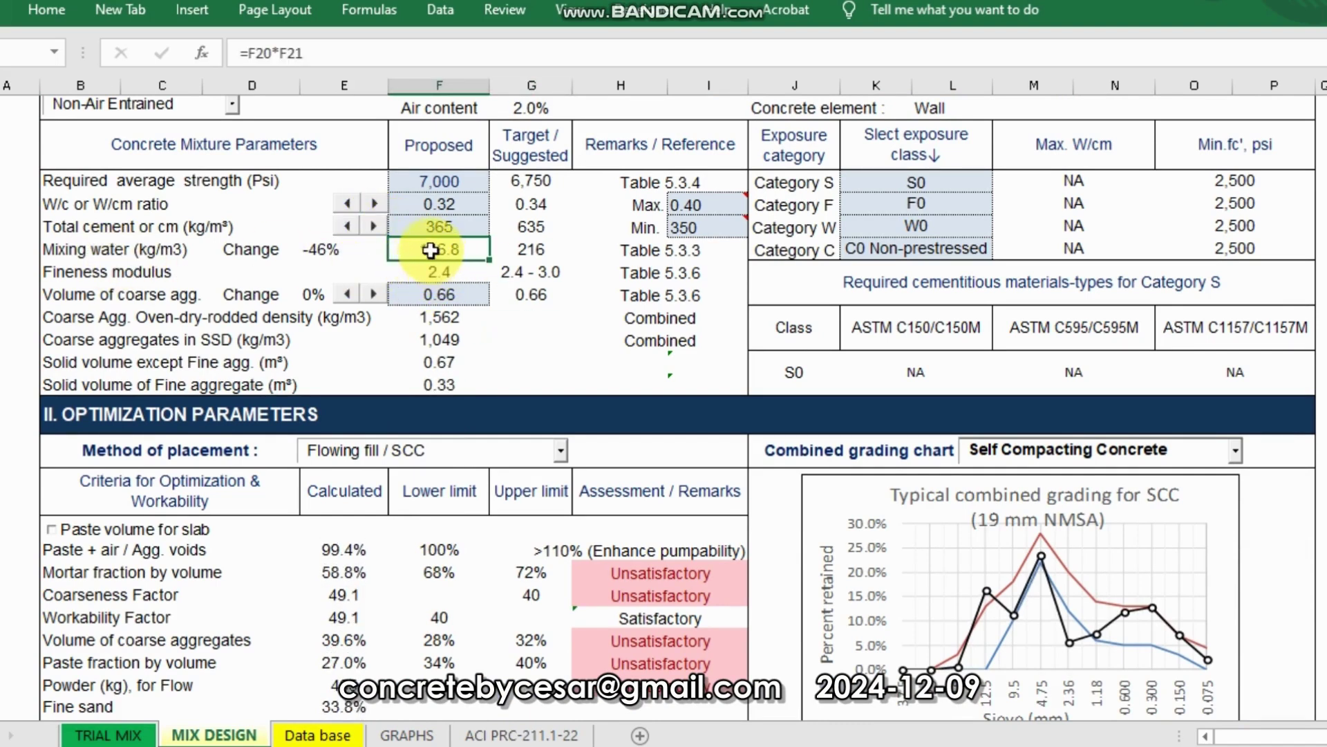
{"action": "left_click_drag", "start_coordinate": [371, 226], "coordinate": [372, 225]}
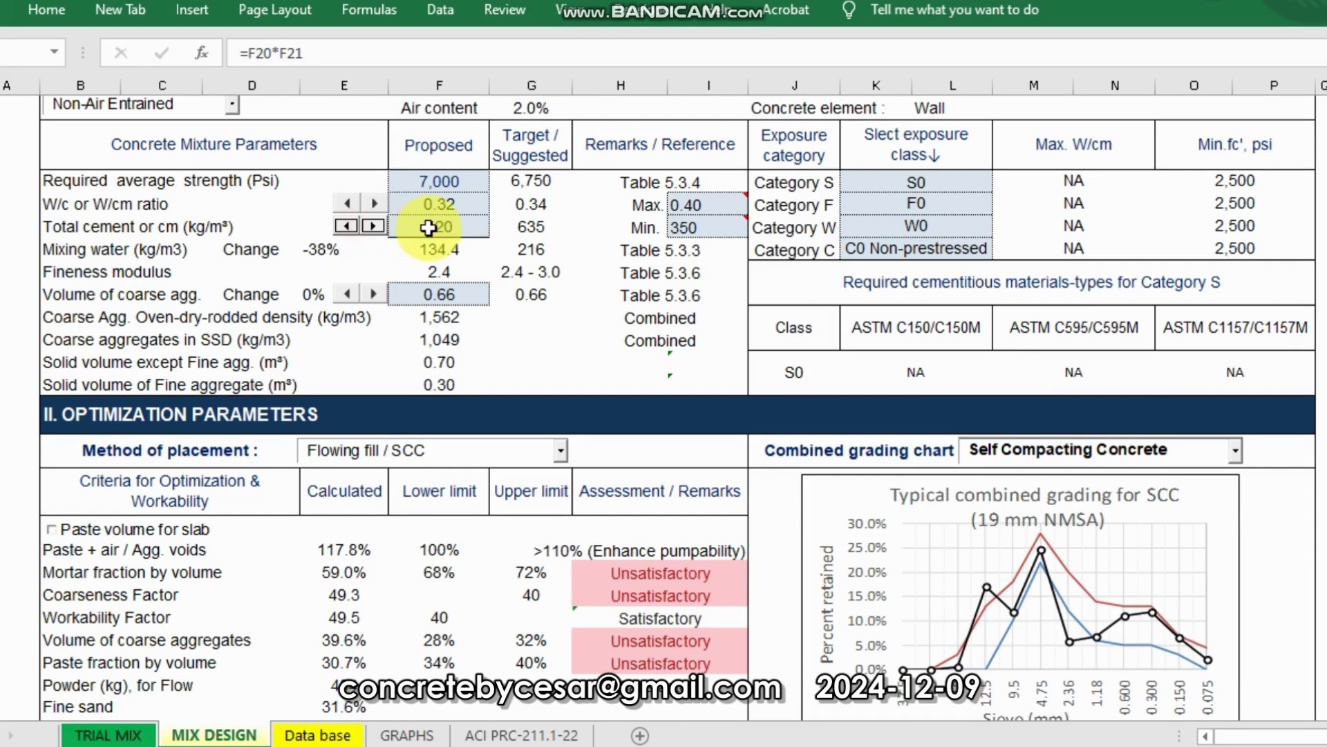
Set the proposed total cement content to 500 kg/m³.
{"action": "left_click", "coordinate": [438, 237]}
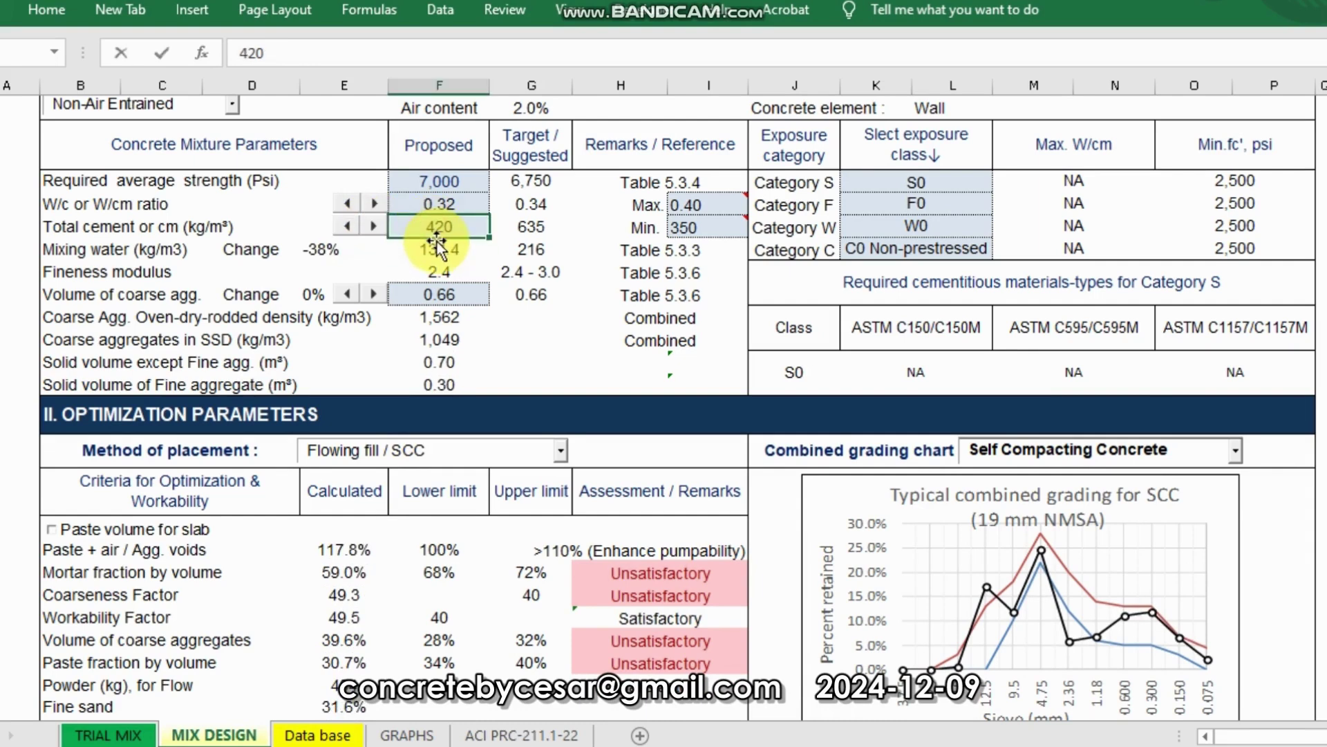
{"action": "type", "text": "500"}
{"action": "key", "text": "Return"}
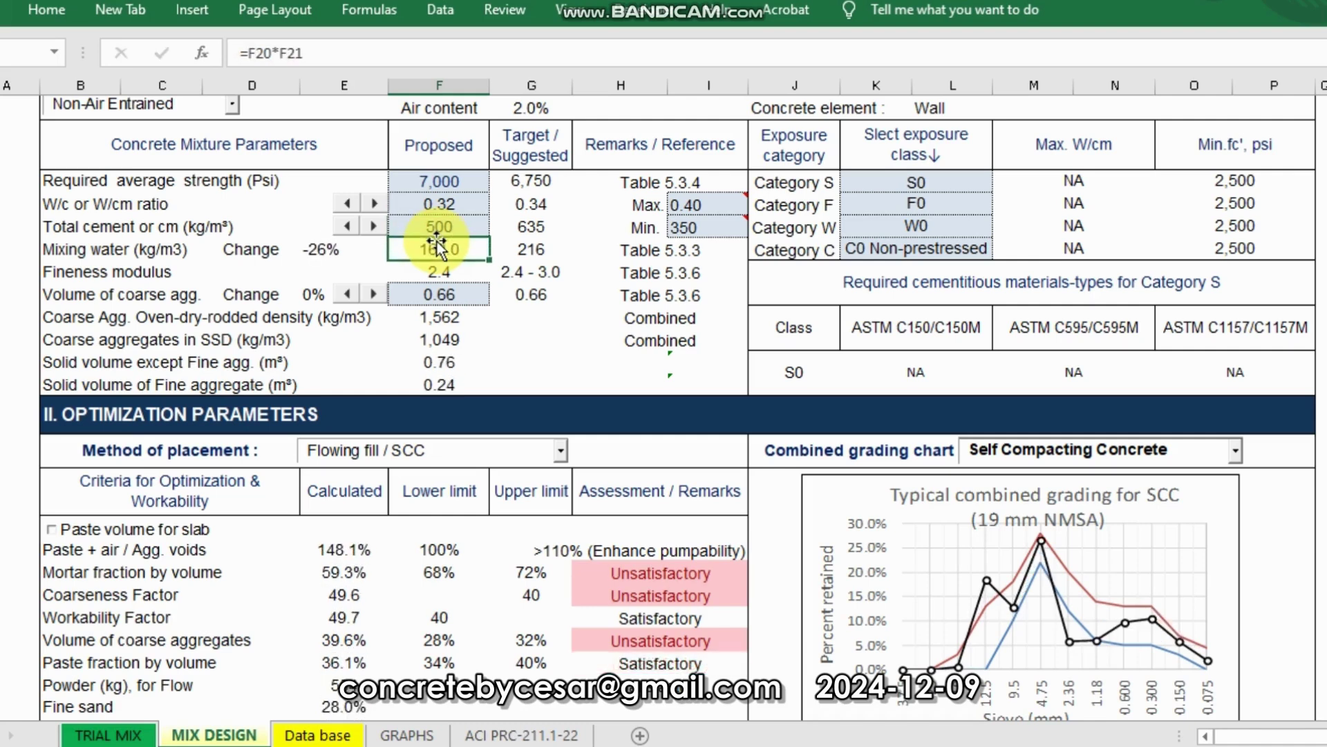
Review the optimization criteria assessments and the combined grading chart alongside the proposed mixture parameters.
{"action": "left_click", "coordinate": [532, 339]}
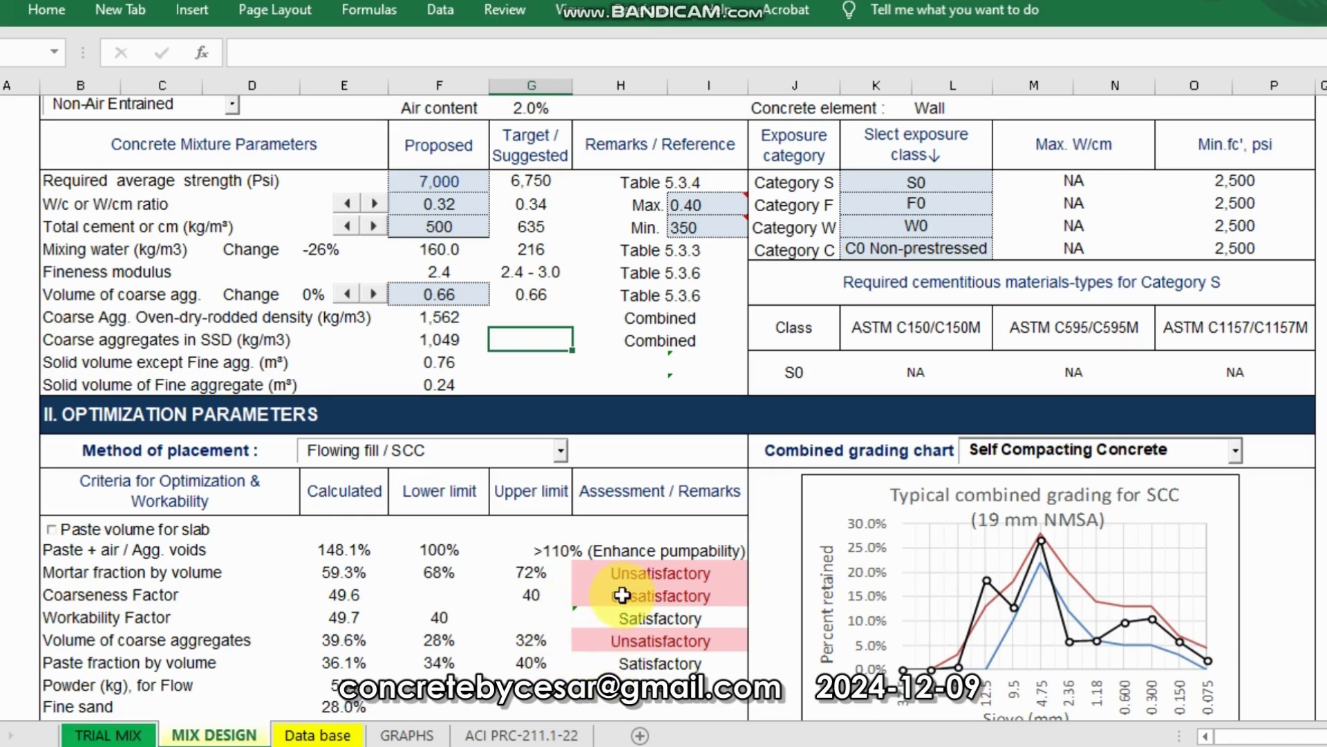
{"action": "scroll", "coordinate": [623, 595], "scroll_direction": "down", "scroll_amount": 1}
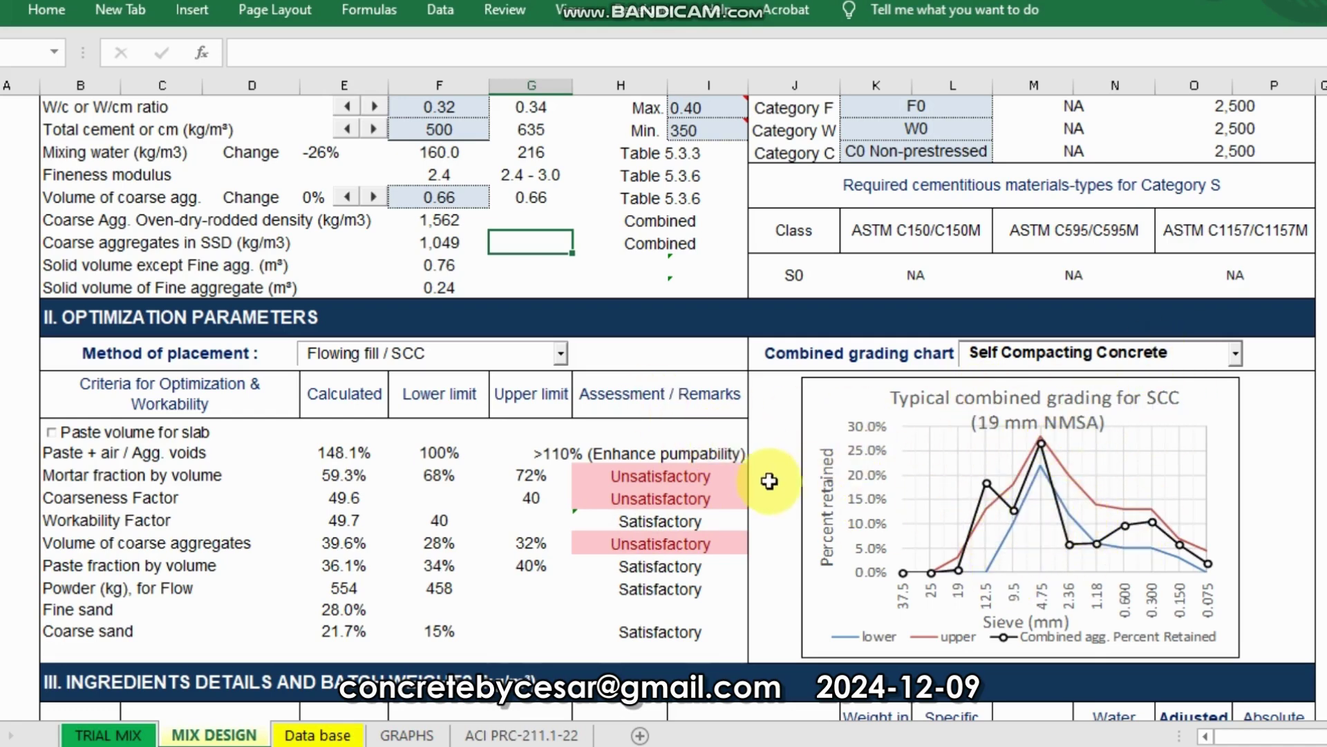
{"action": "scroll", "coordinate": [767, 468], "scroll_direction": "up", "scroll_amount": 3}
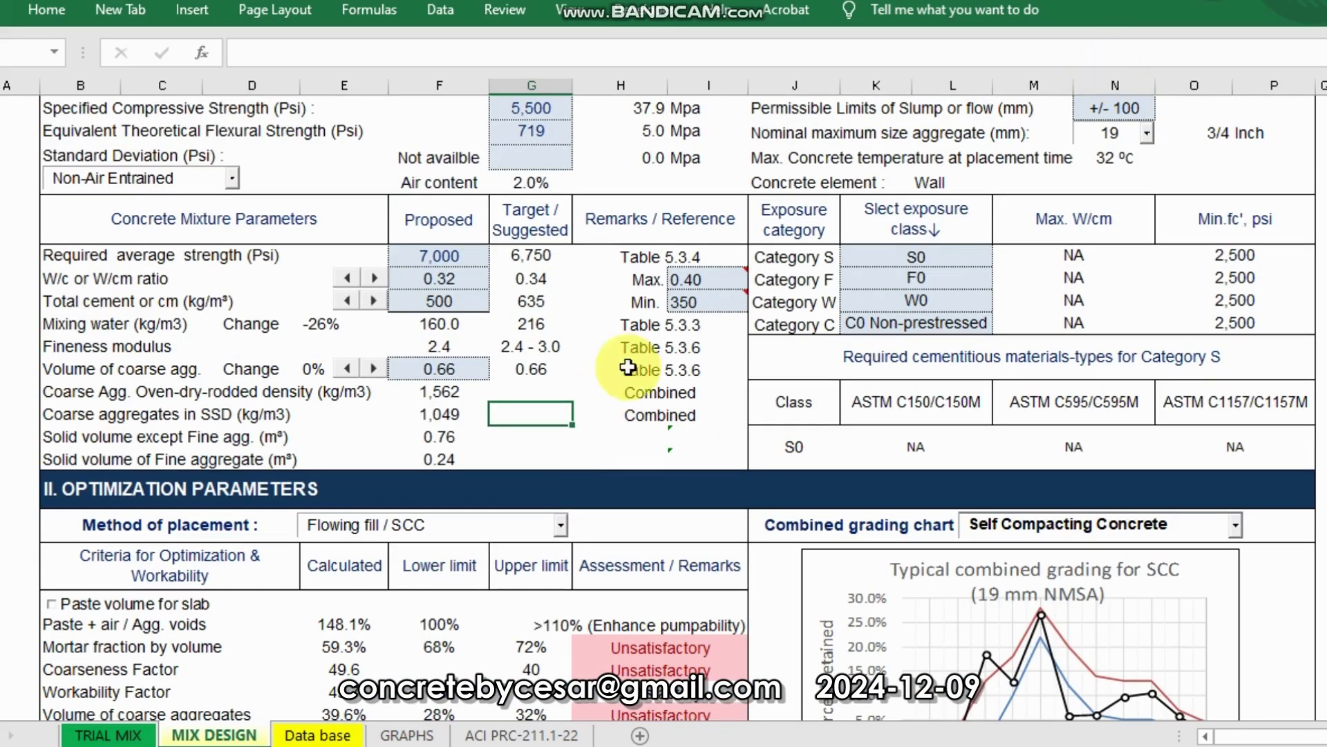
{"action": "left_click", "coordinate": [477, 493]}
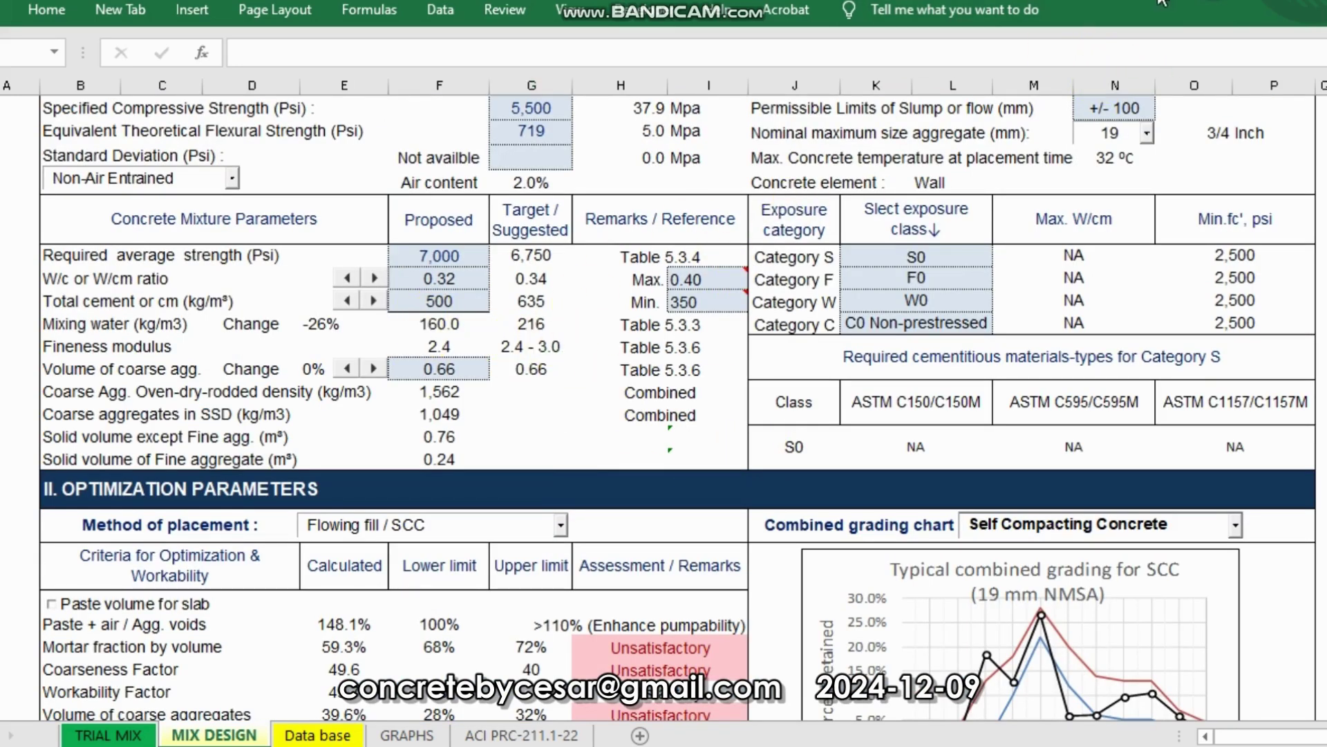
{"action": "left_click", "coordinate": [513, 412]}
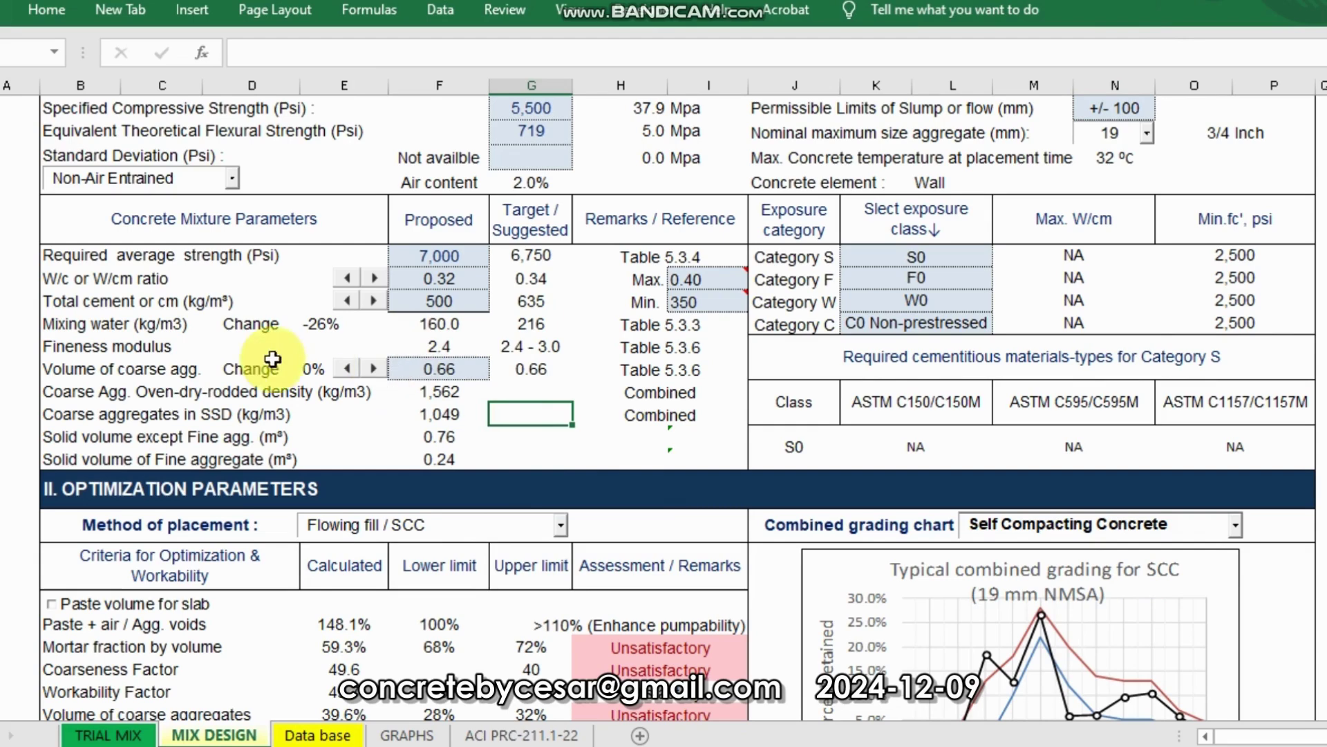
Inspect the formula of the proposed fineness modulus and review the aggregates grading and proportion table.
{"action": "left_click", "coordinate": [65, 350]}
{"action": "left_click", "coordinate": [439, 347]}
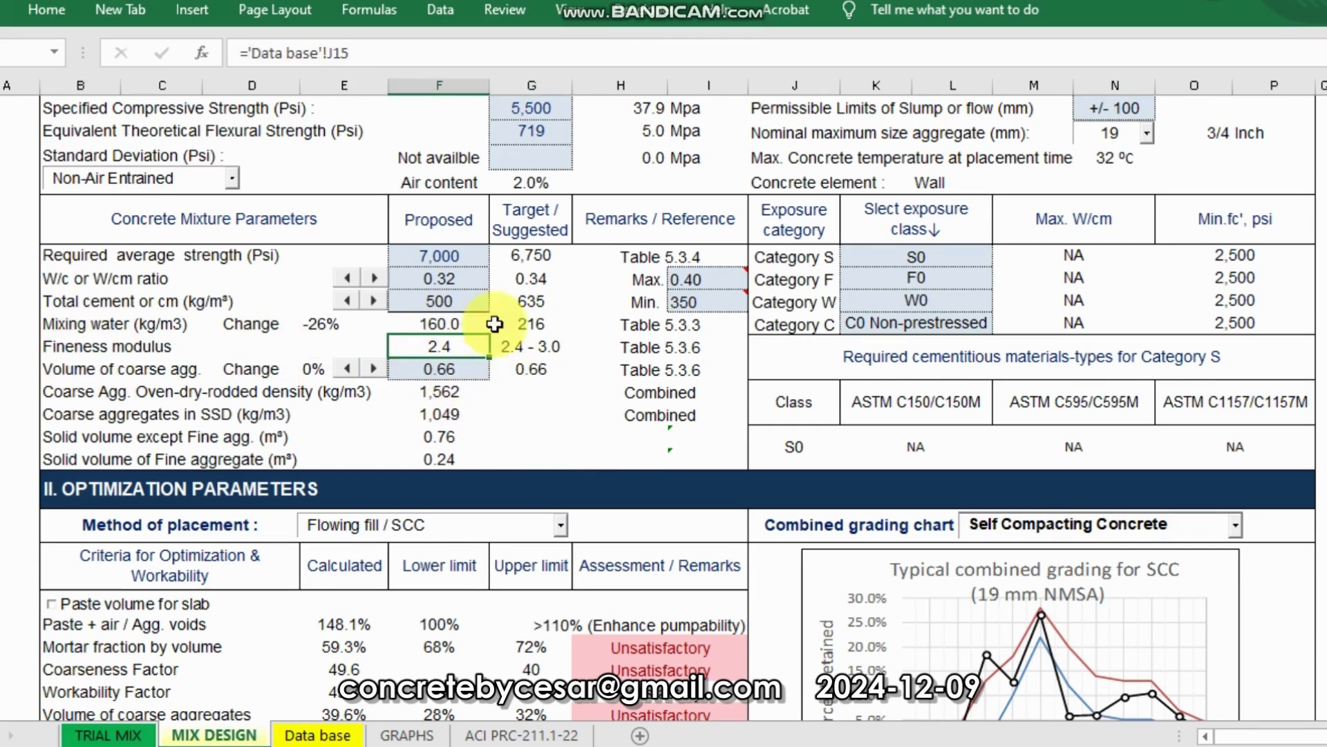
{"action": "scroll", "coordinate": [785, 505], "scroll_direction": "down", "scroll_amount": 7}
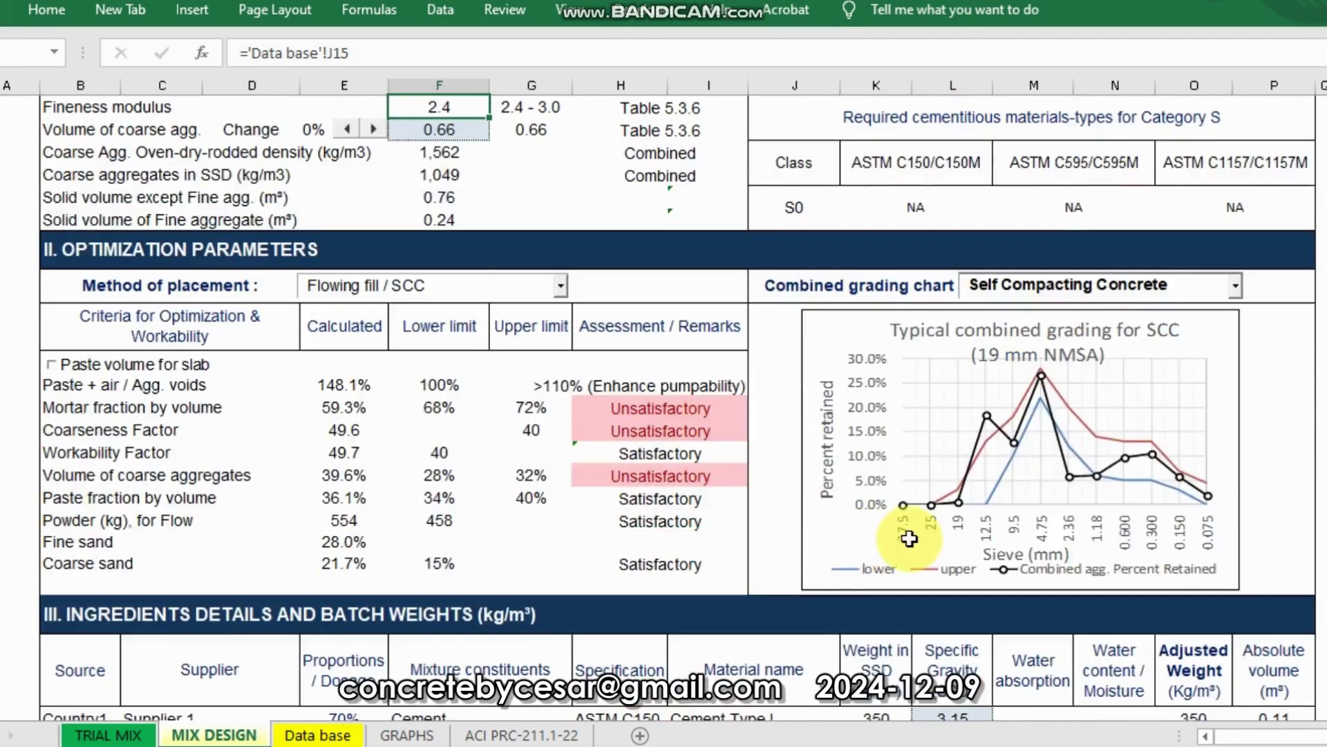
{"action": "scroll", "coordinate": [930, 586], "scroll_direction": "down", "scroll_amount": 9}
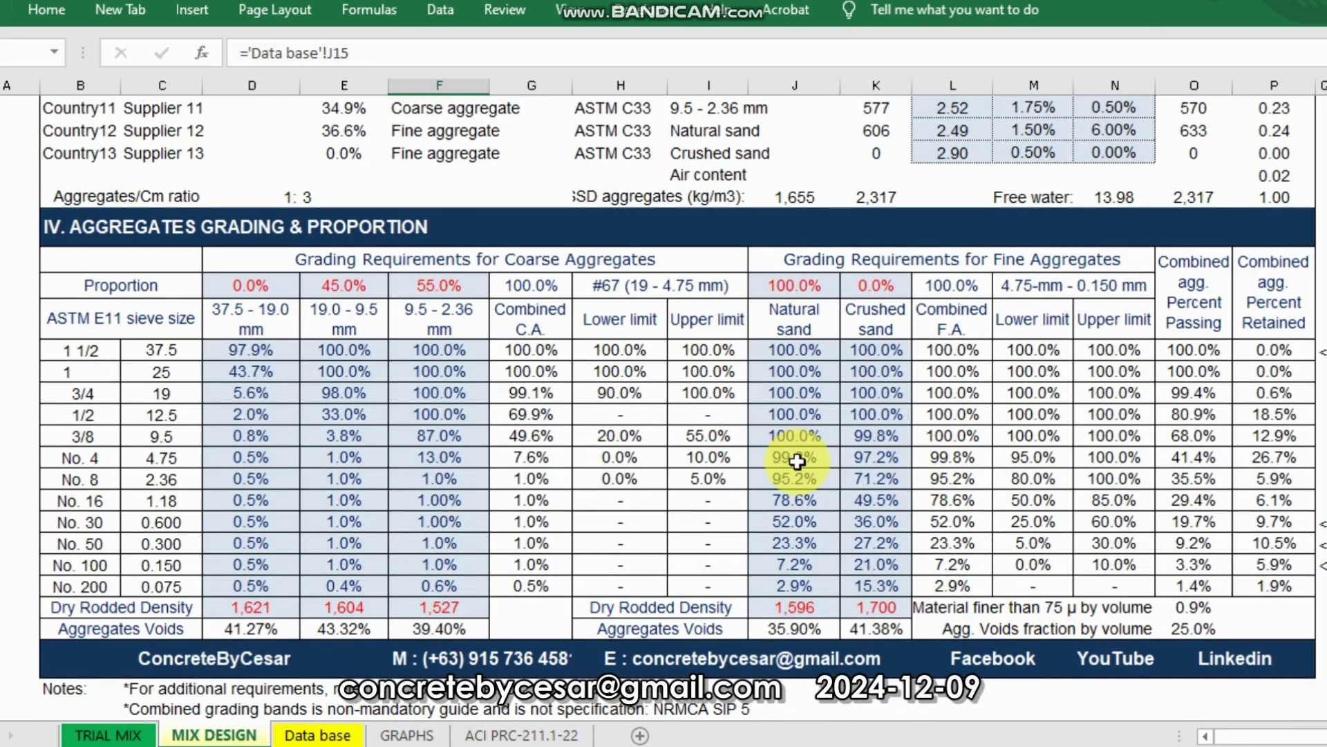
Check the natural sand proportion and the ingredient batch weights that go with it.
{"action": "scroll", "coordinate": [799, 459], "scroll_direction": "up", "scroll_amount": 1}
{"action": "scroll", "coordinate": [797, 461], "scroll_direction": "up", "scroll_amount": 1}
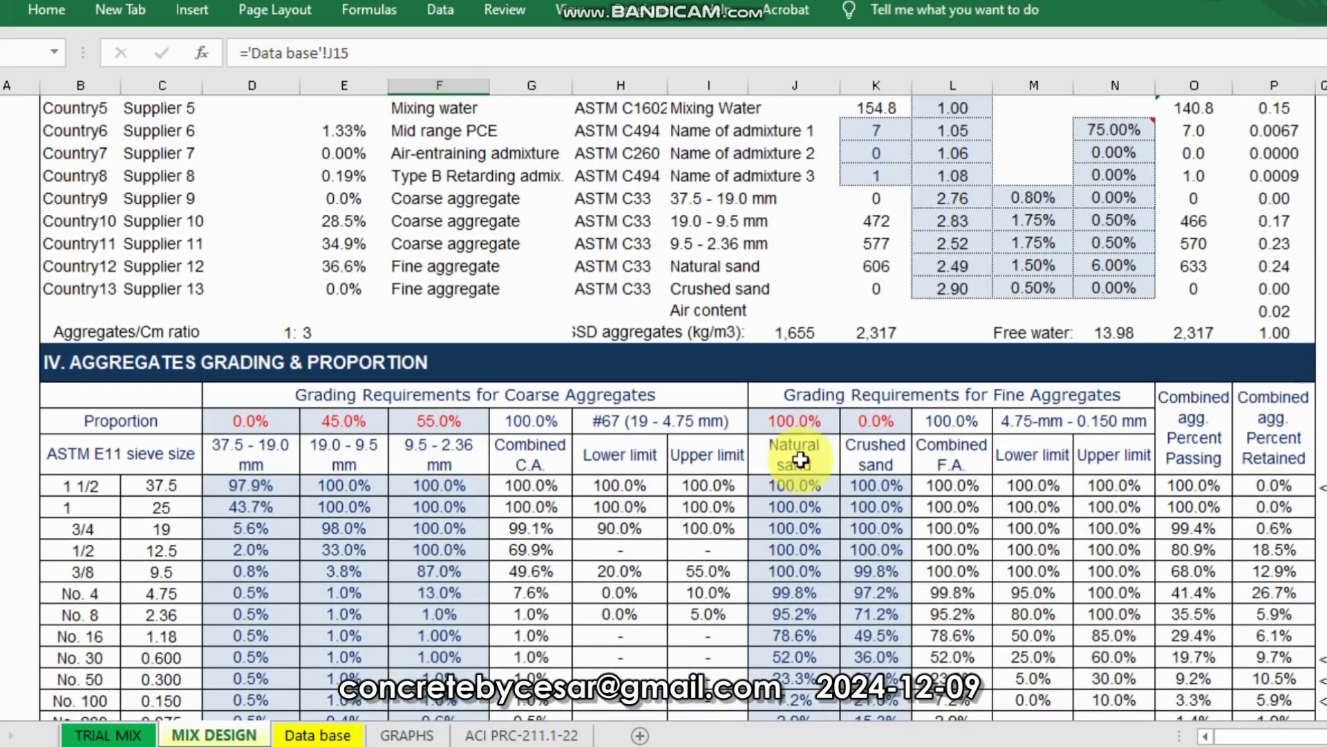
{"action": "left_click", "coordinate": [802, 420]}
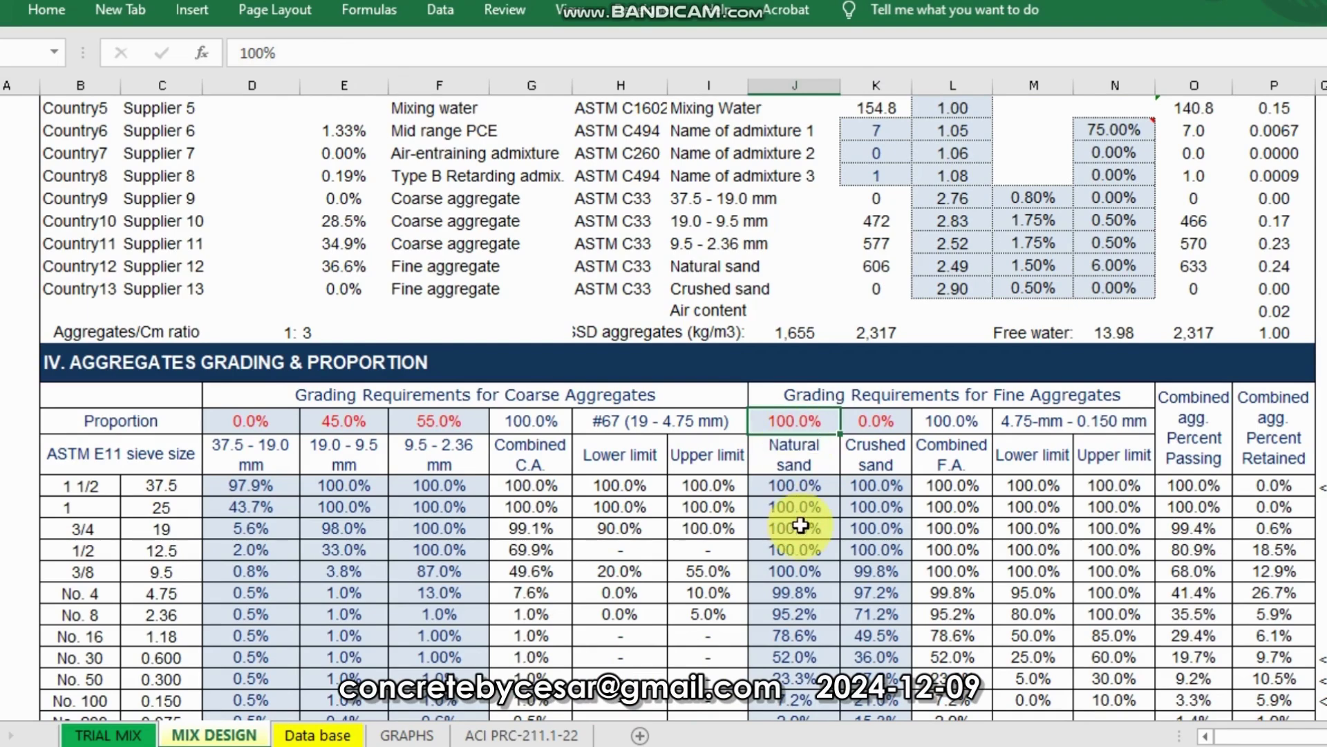
{"action": "scroll", "coordinate": [806, 513], "scroll_direction": "up", "scroll_amount": 10}
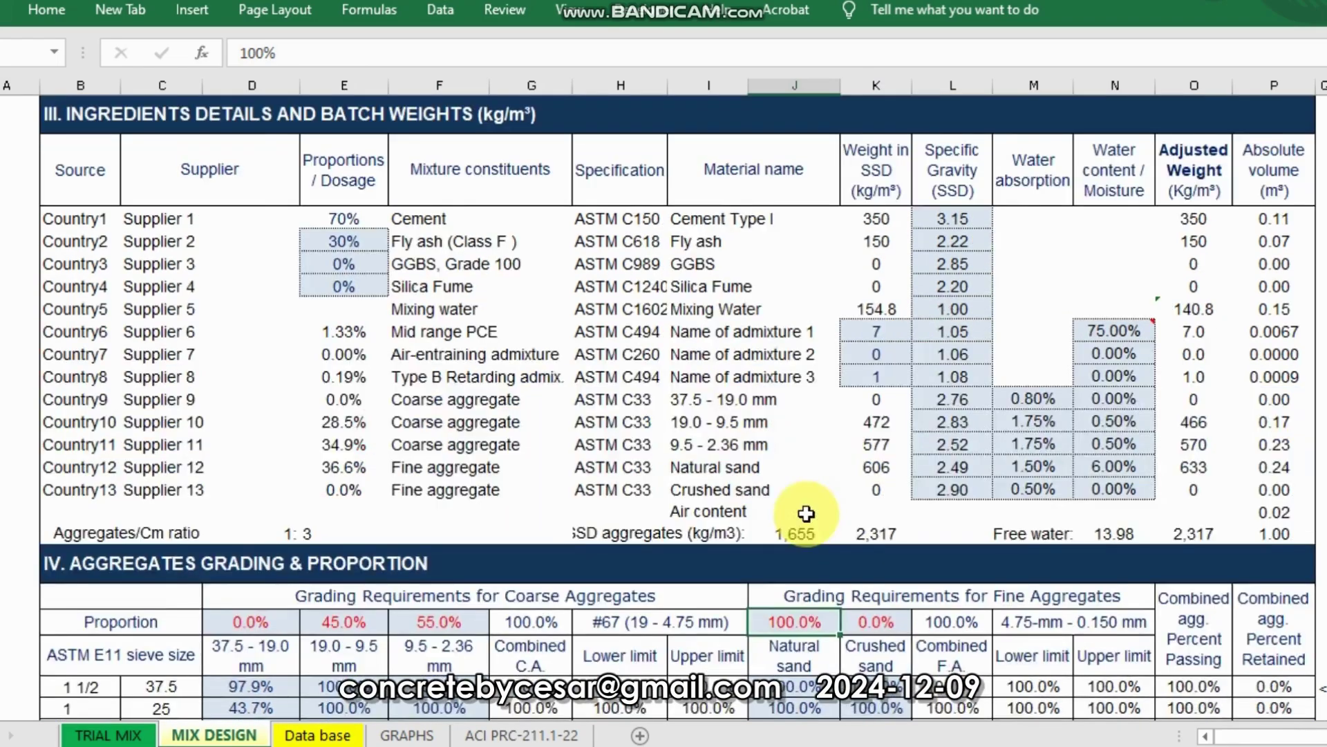
{"action": "scroll", "coordinate": [806, 513], "scroll_direction": "up", "scroll_amount": 4}
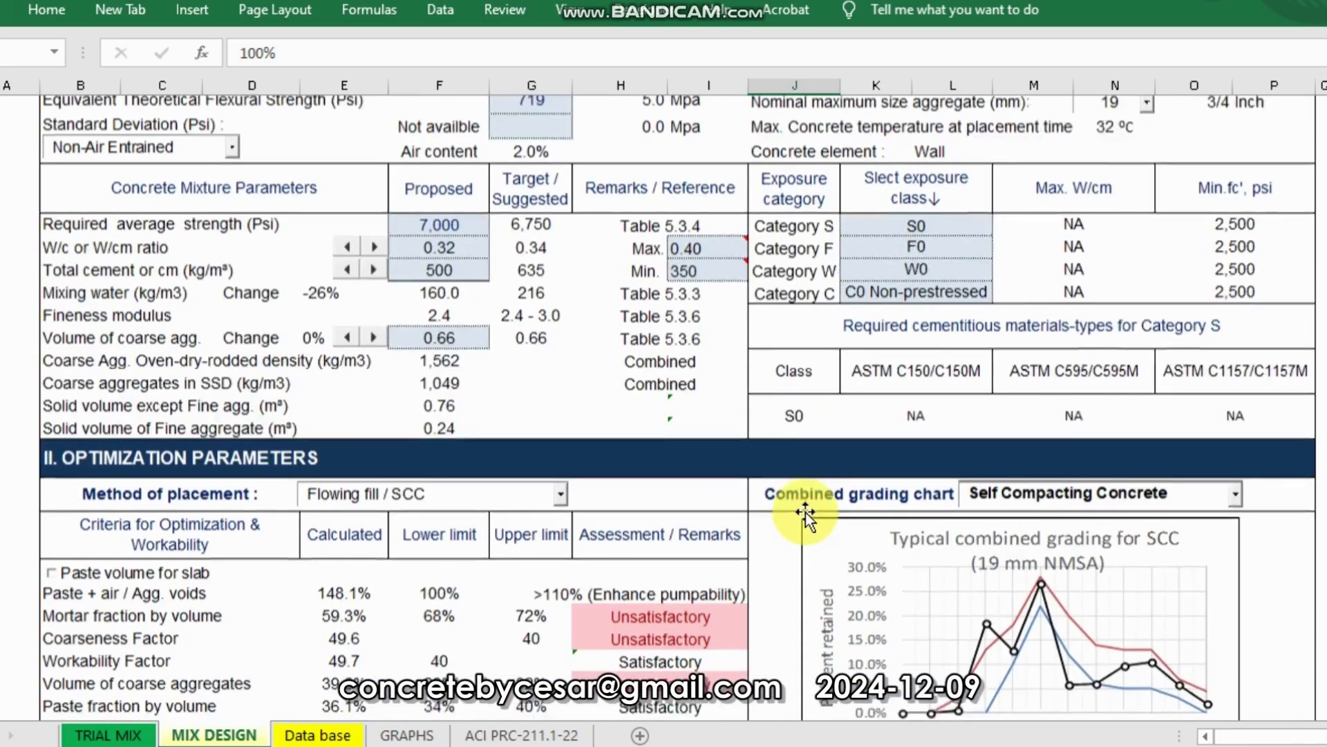
Inspect the formulas for coarse aggregate dry-rodded density, coarse aggregates in SSD, solid volume except fine aggregate, and solid volume of fine aggregate.
{"action": "left_click", "coordinate": [522, 413]}
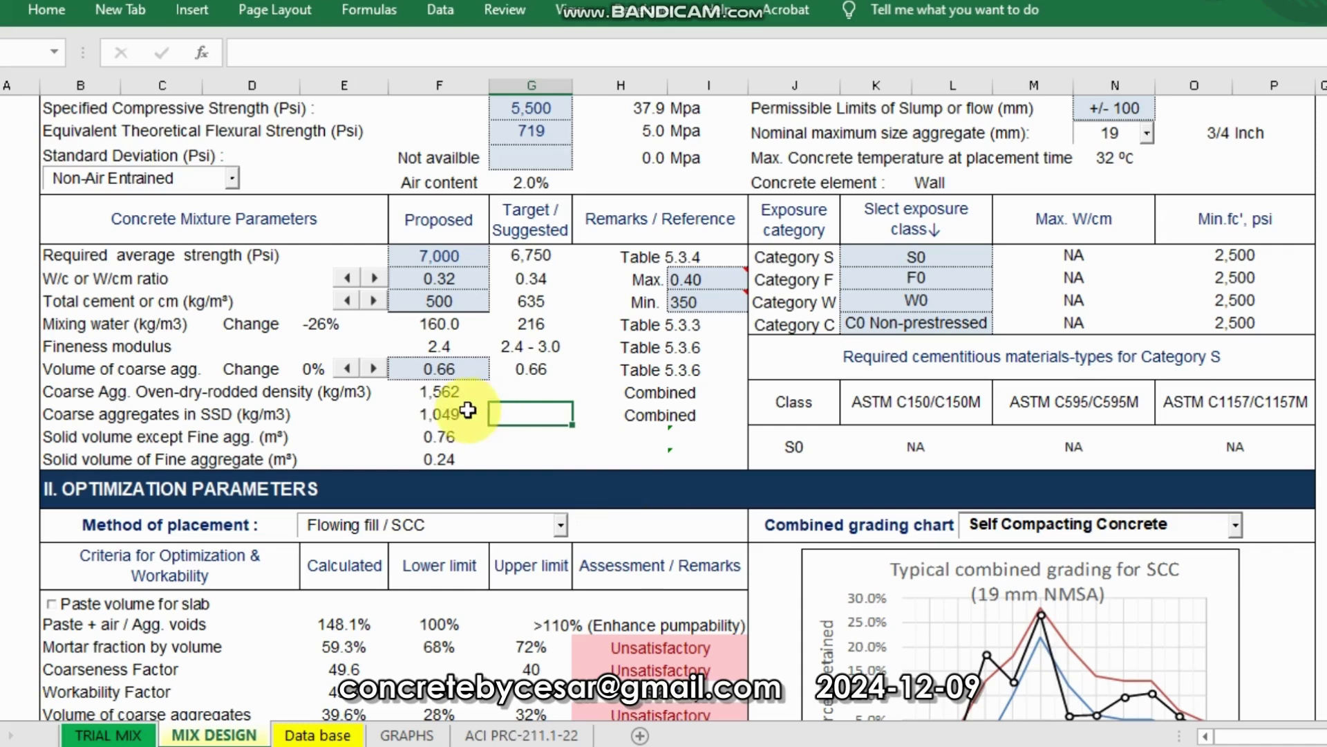
{"action": "left_click", "coordinate": [439, 392]}
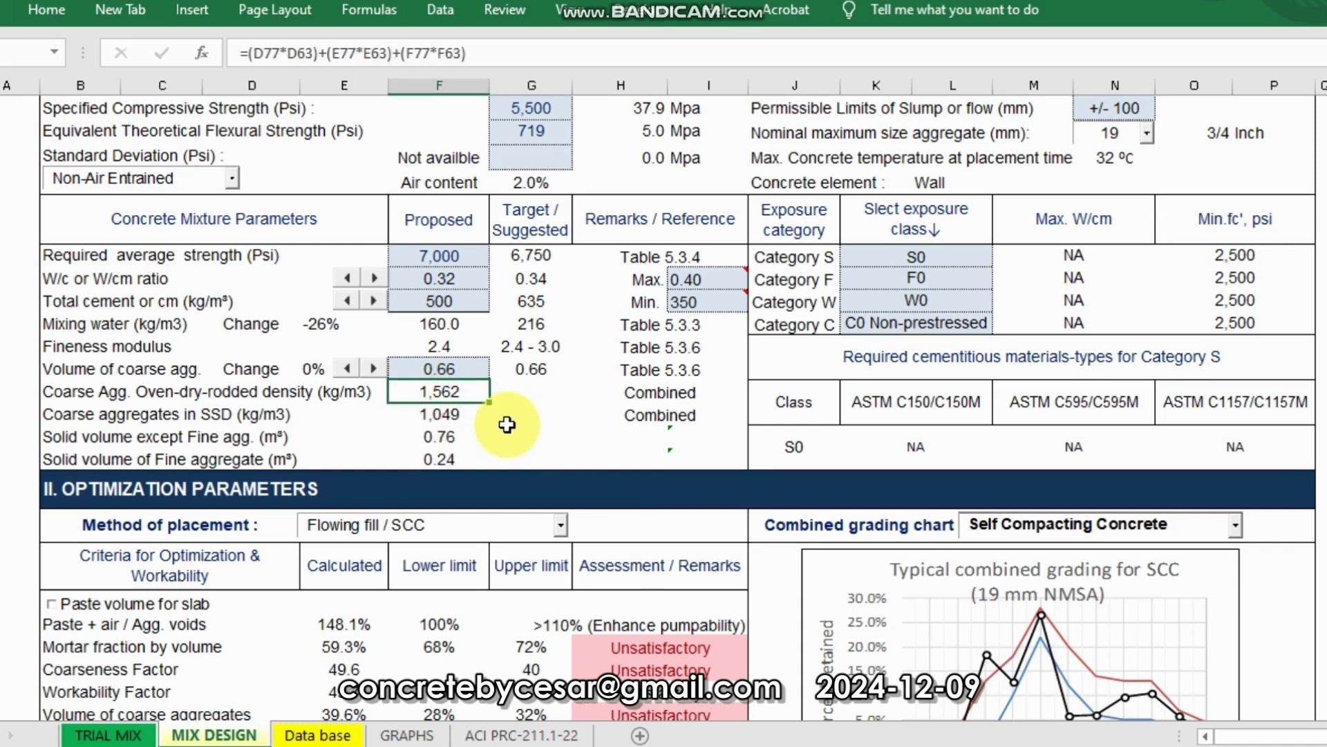
{"action": "left_click", "coordinate": [436, 417]}
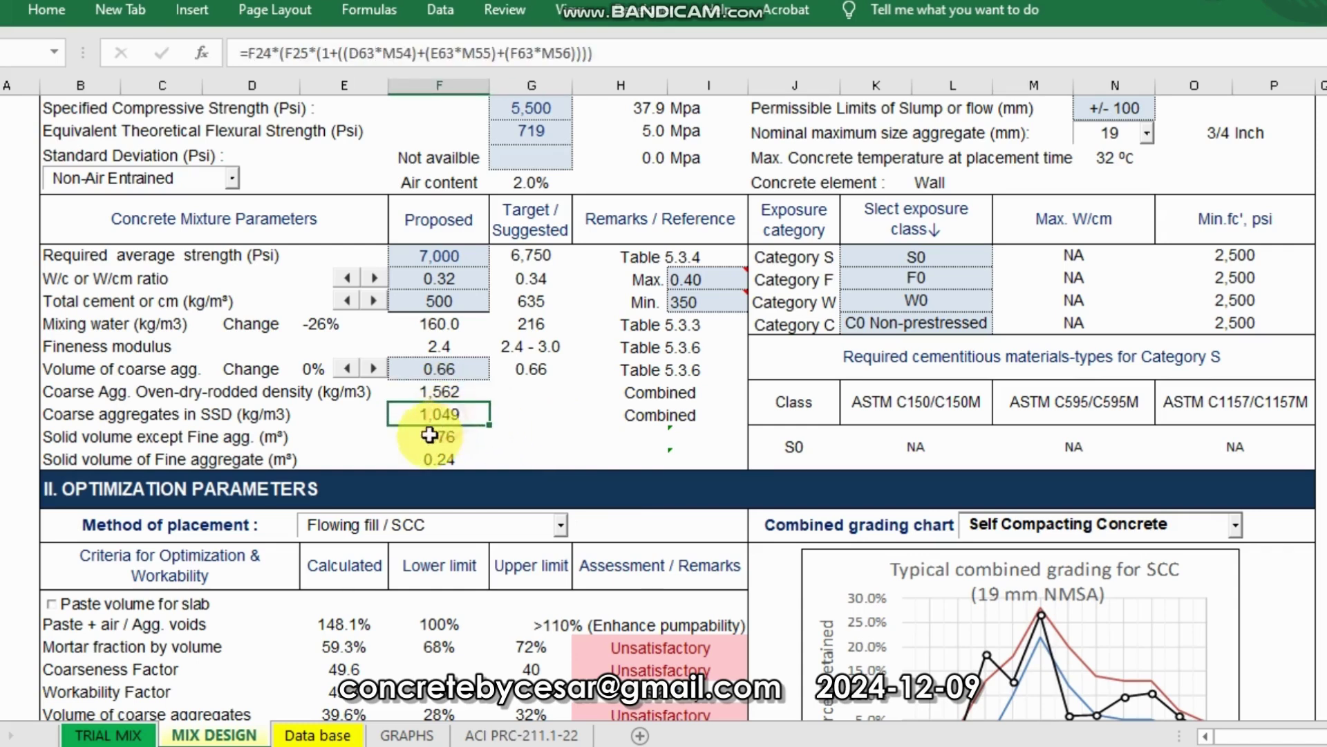
{"action": "left_click", "coordinate": [441, 437]}
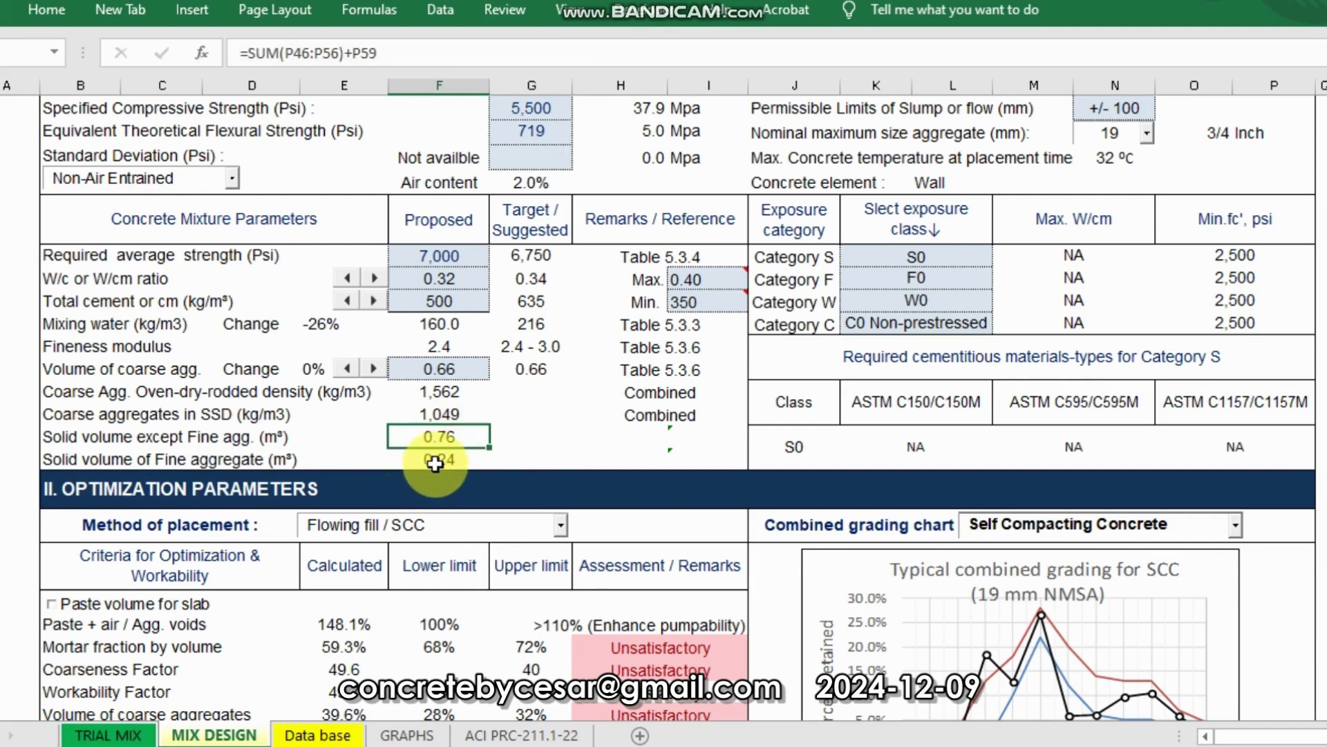
{"action": "left_click", "coordinate": [434, 462]}
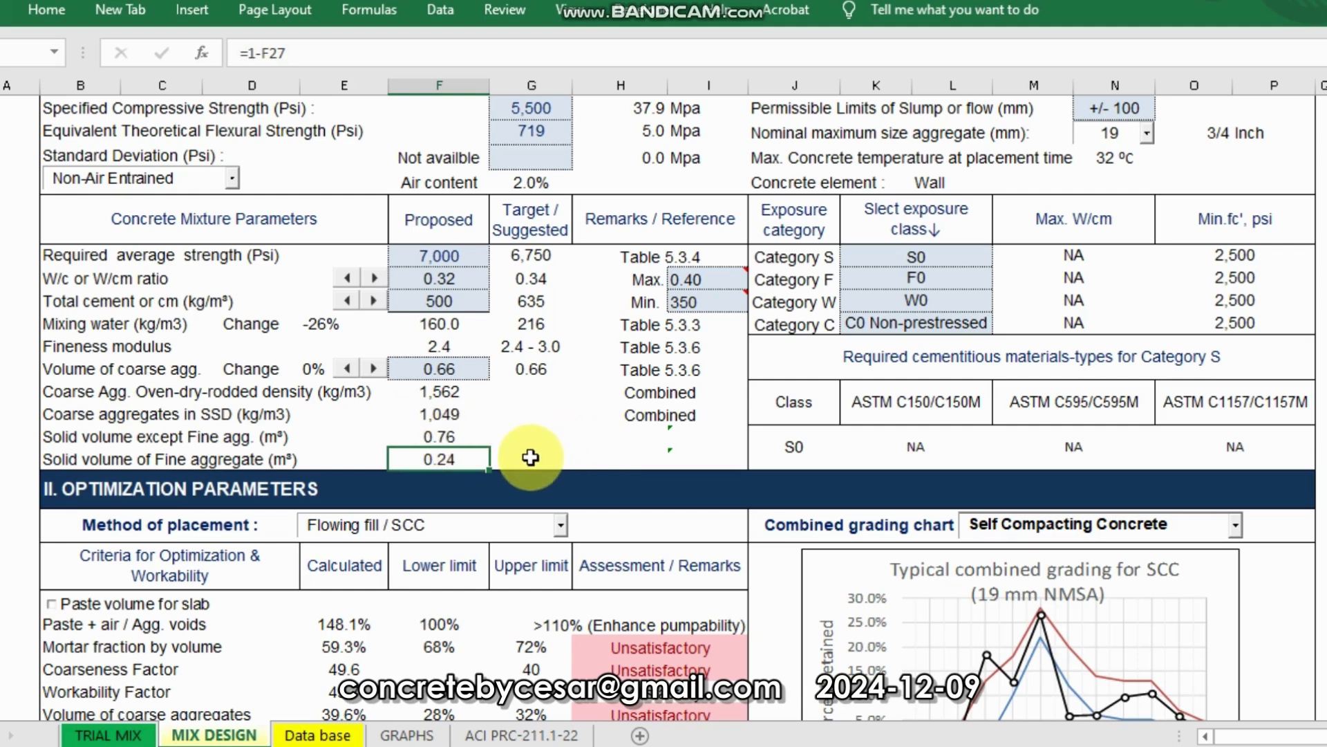
Inspect the source of the suggested volume of coarse aggregate and its Table 5.3.6 reference.
{"action": "left_click", "coordinate": [544, 387]}
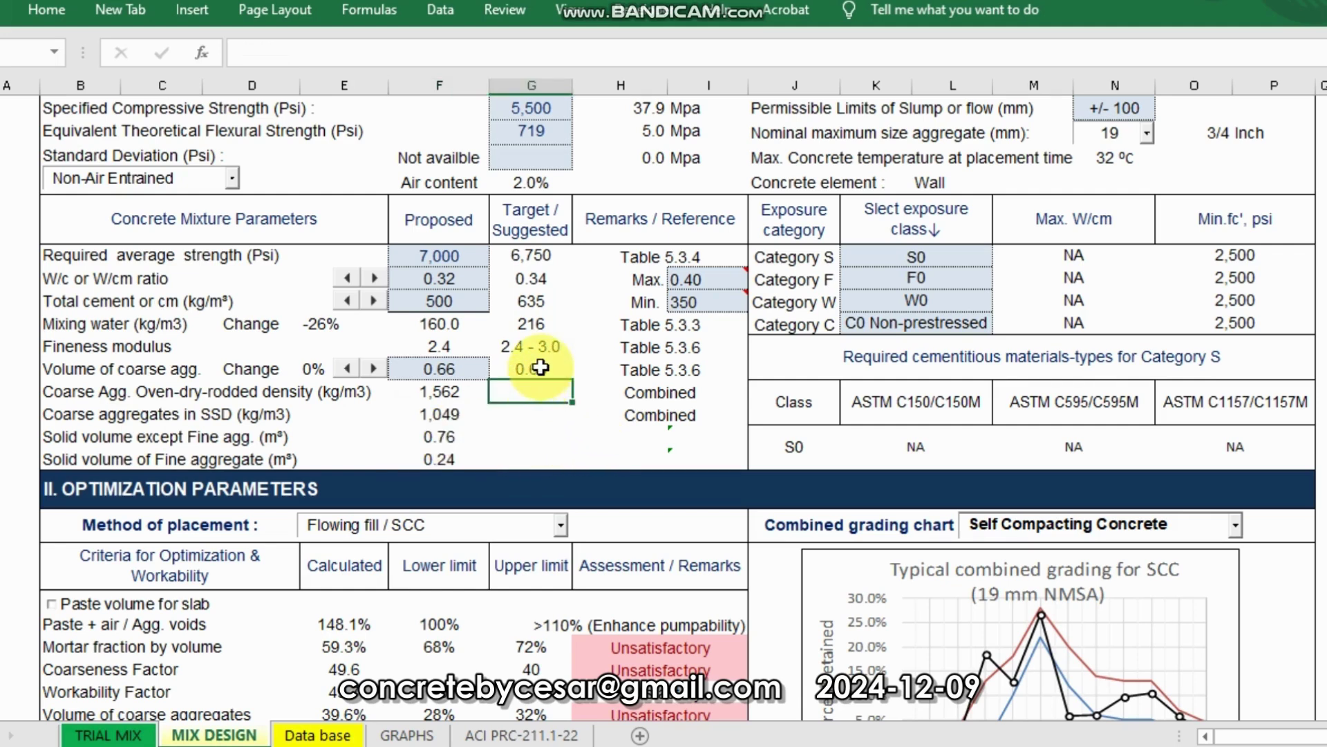
{"action": "left_click", "coordinate": [535, 367]}
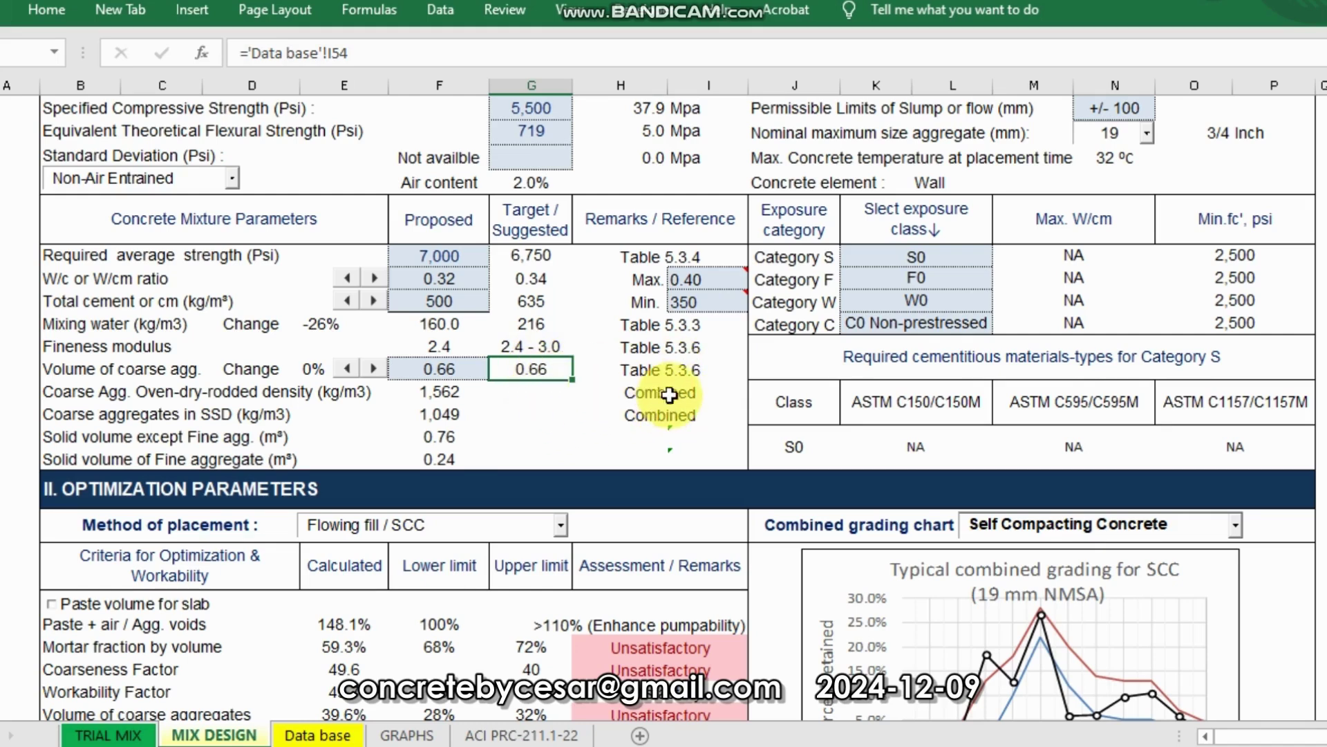
{"action": "left_click", "coordinate": [667, 370]}
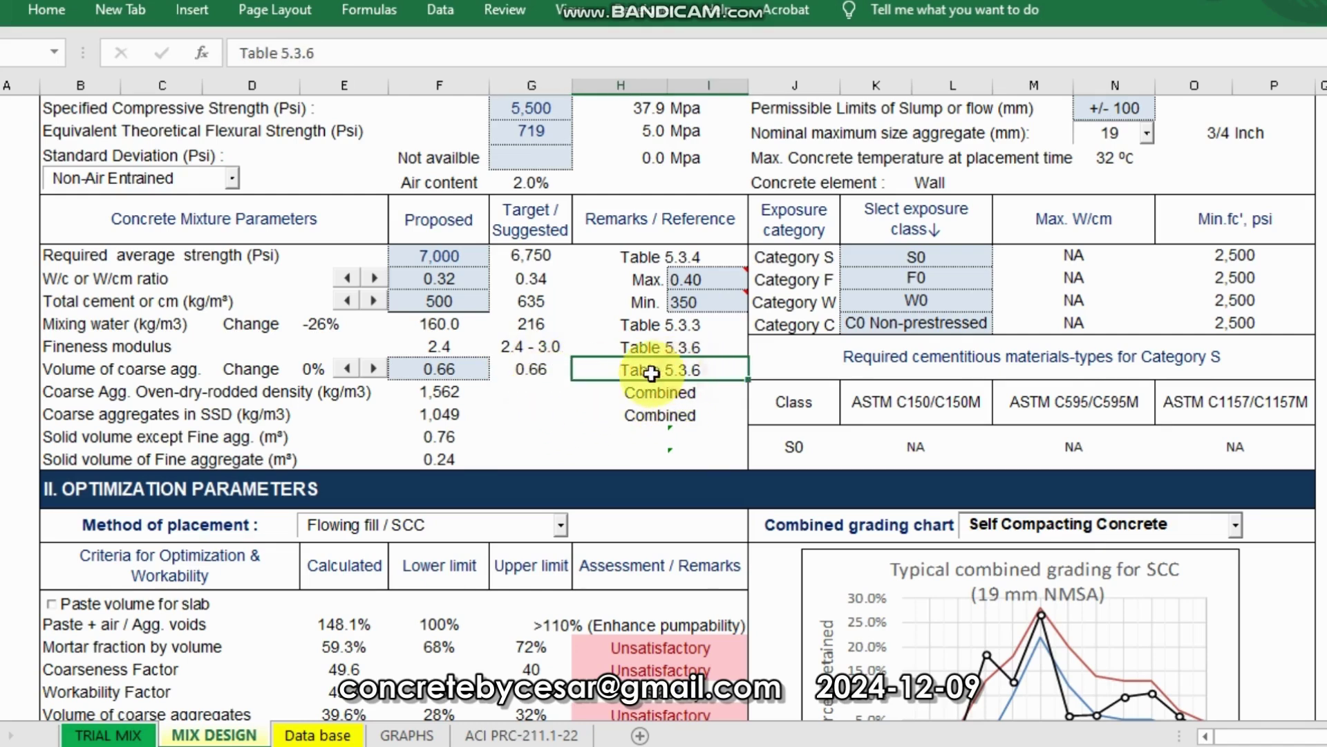
{"action": "left_click", "coordinate": [532, 375]}
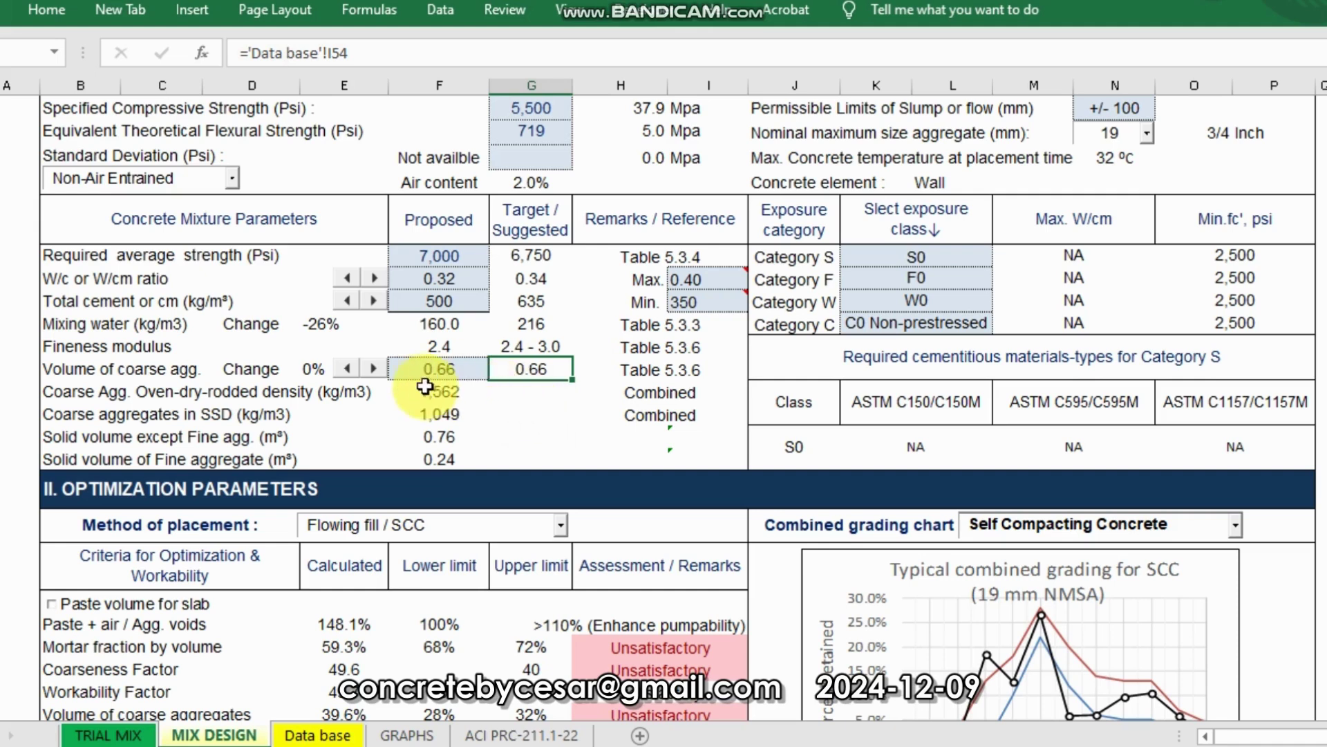
Lower the proposed volume of coarse aggregate in increments to 0.47, checking the optimization assessments and the combined grading curve.
{"action": "scroll", "coordinate": [512, 383], "scroll_direction": "down", "scroll_amount": 1}
{"action": "left_click", "coordinate": [543, 340]}
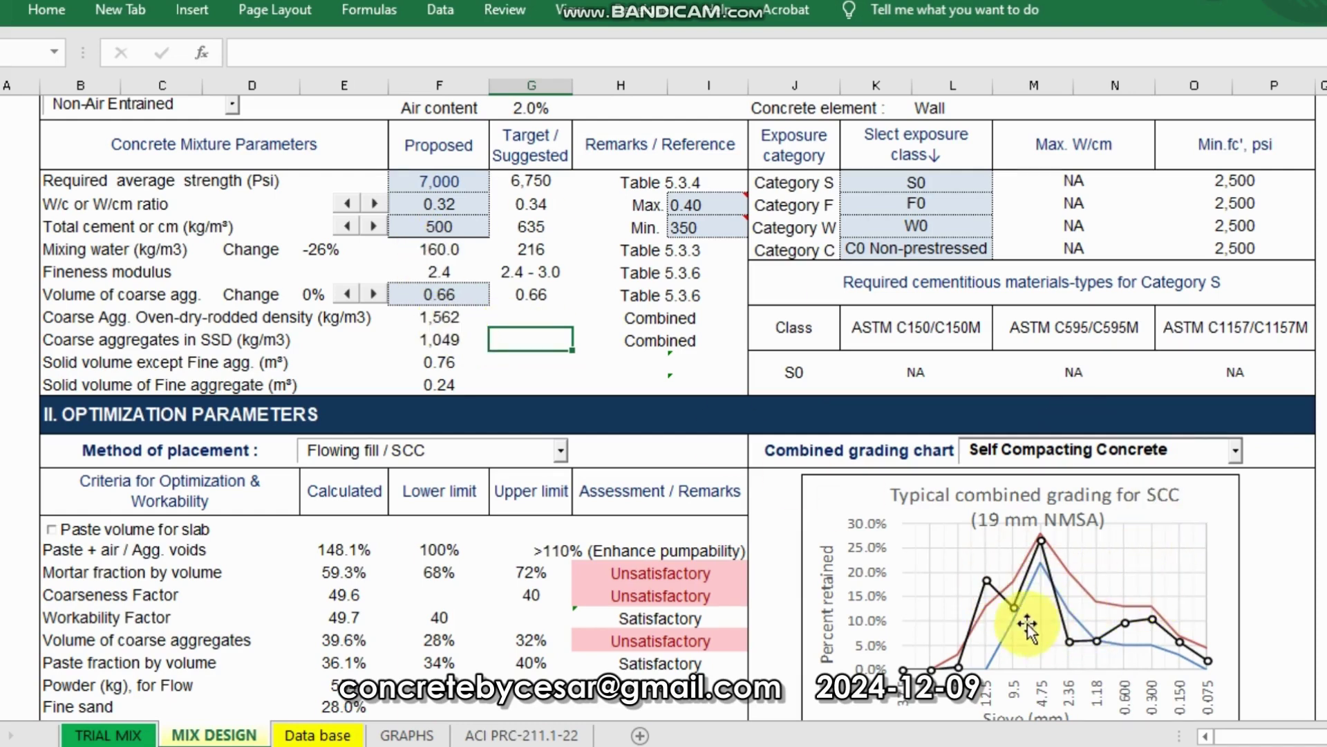
{"action": "left_click", "coordinate": [344, 296]}
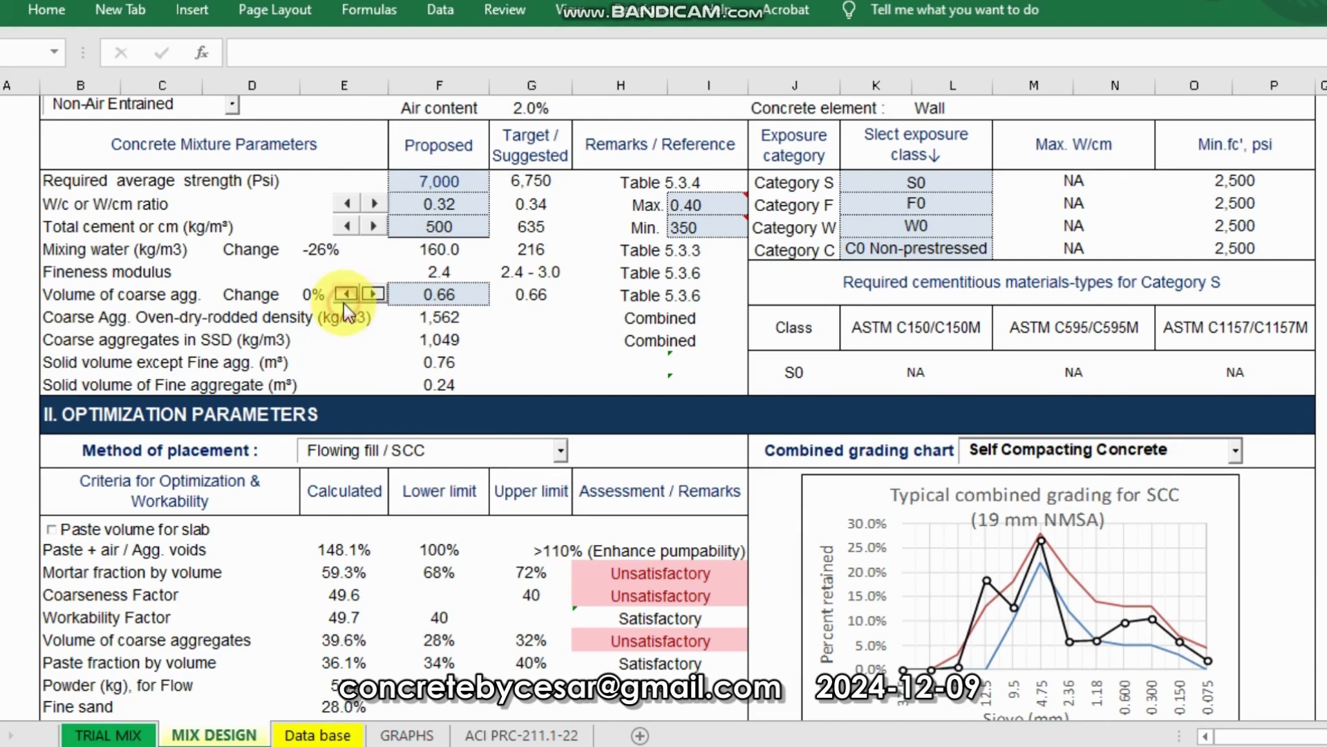
{"action": "left_click", "coordinate": [344, 295]}
{"action": "left_click", "coordinate": [346, 294]}
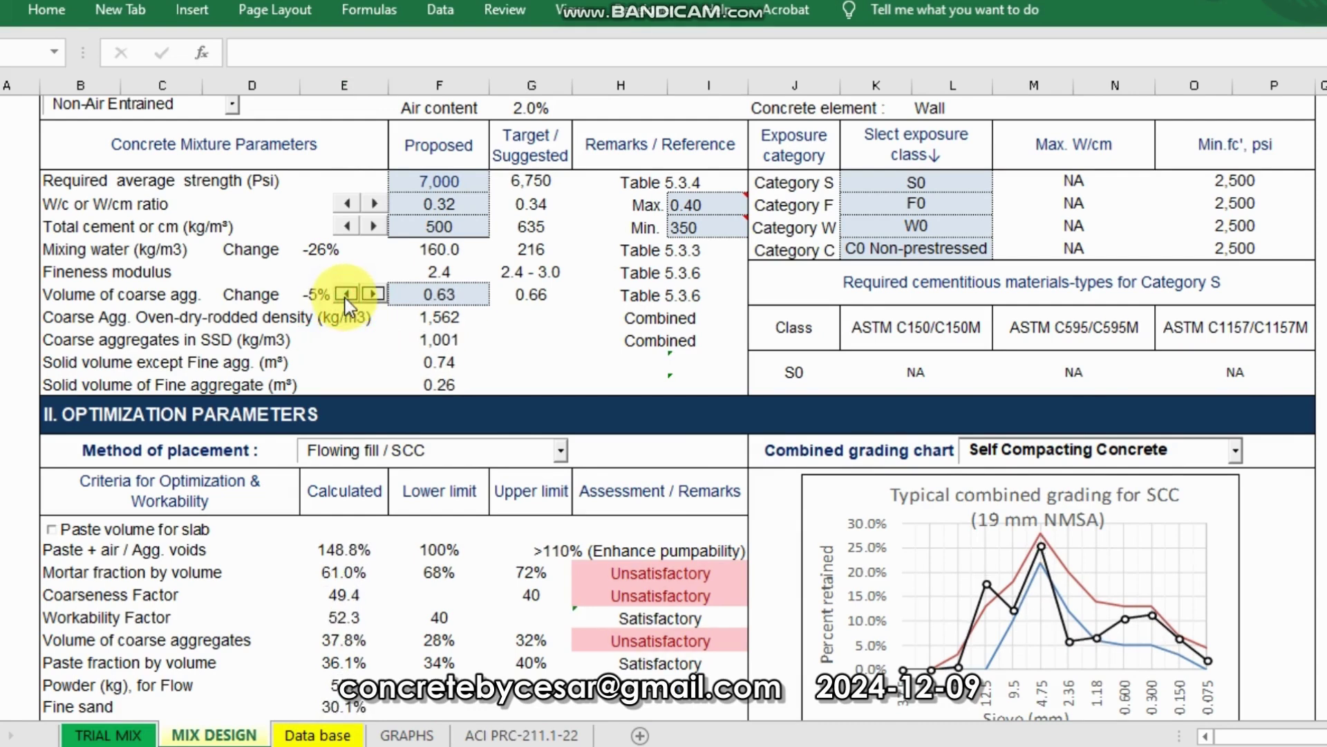
{"action": "left_click", "coordinate": [346, 294]}
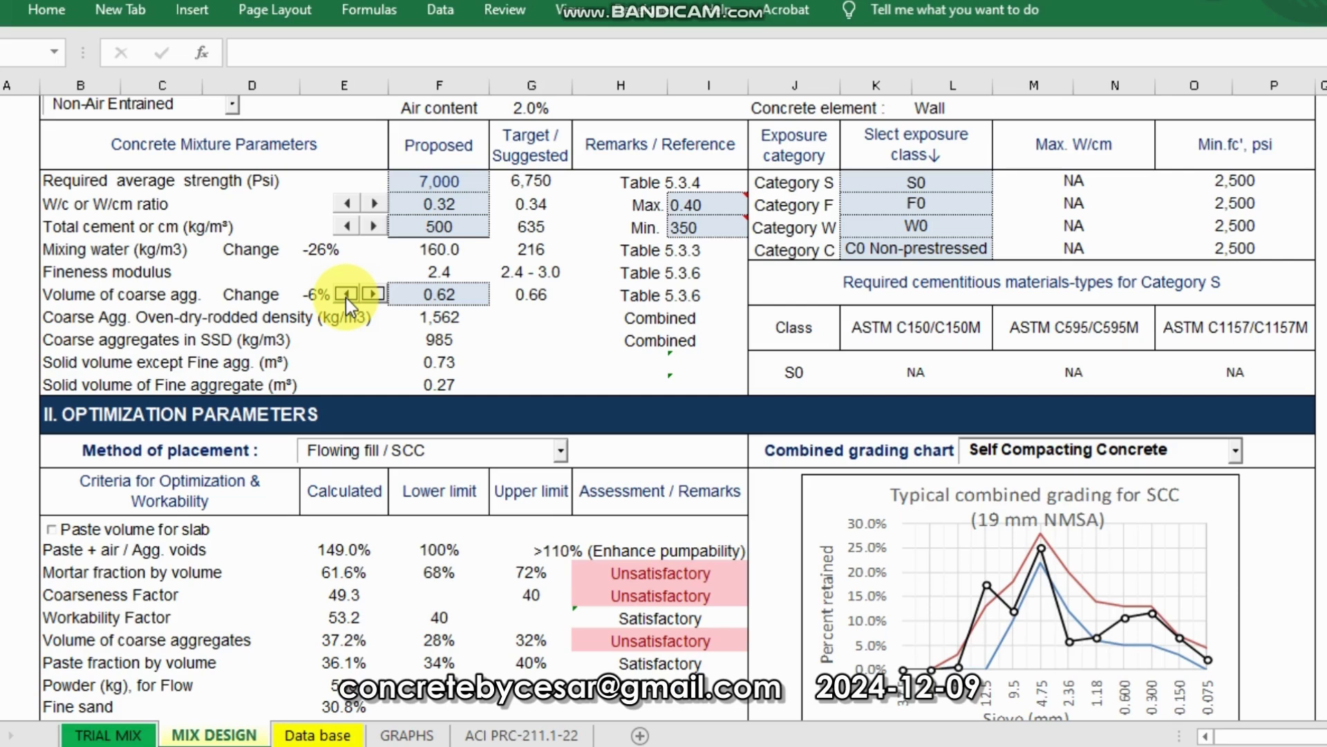
{"action": "left_click", "coordinate": [346, 294]}
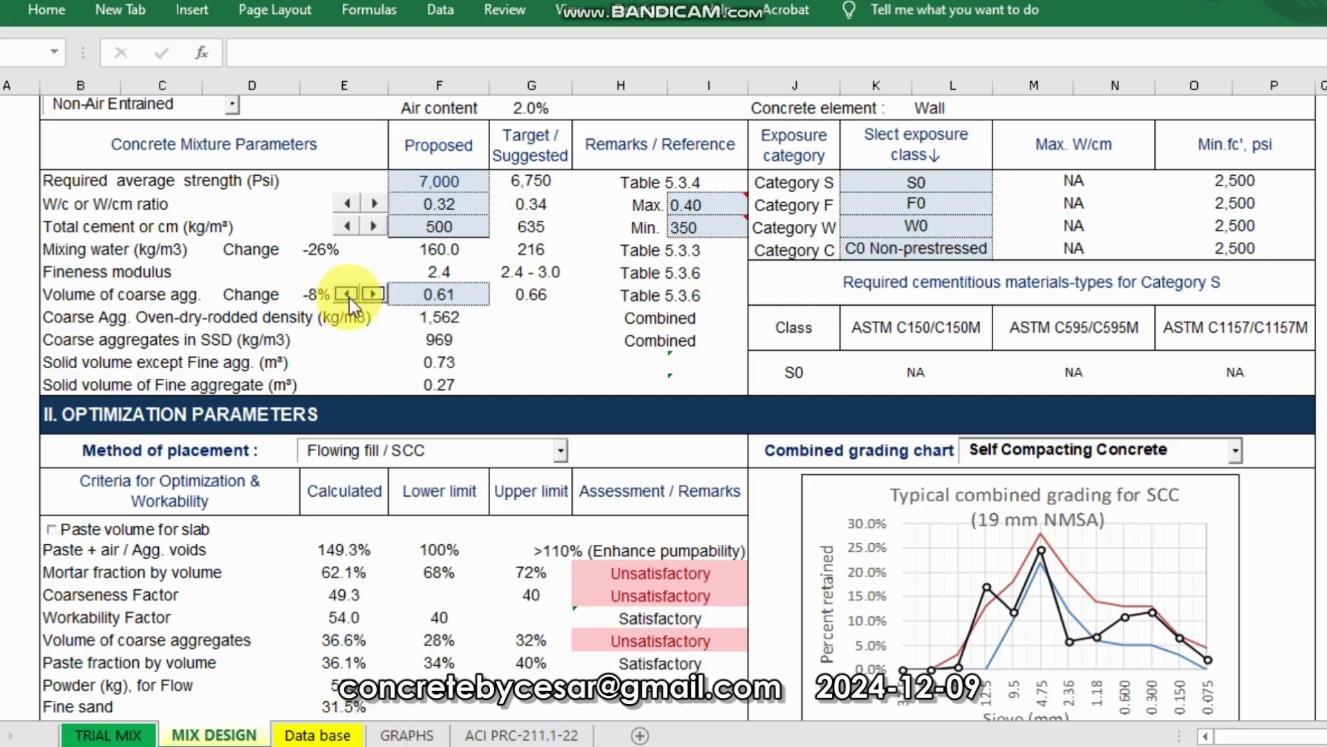
{"action": "left_click", "coordinate": [348, 295]}
{"action": "left_click", "coordinate": [349, 295]}
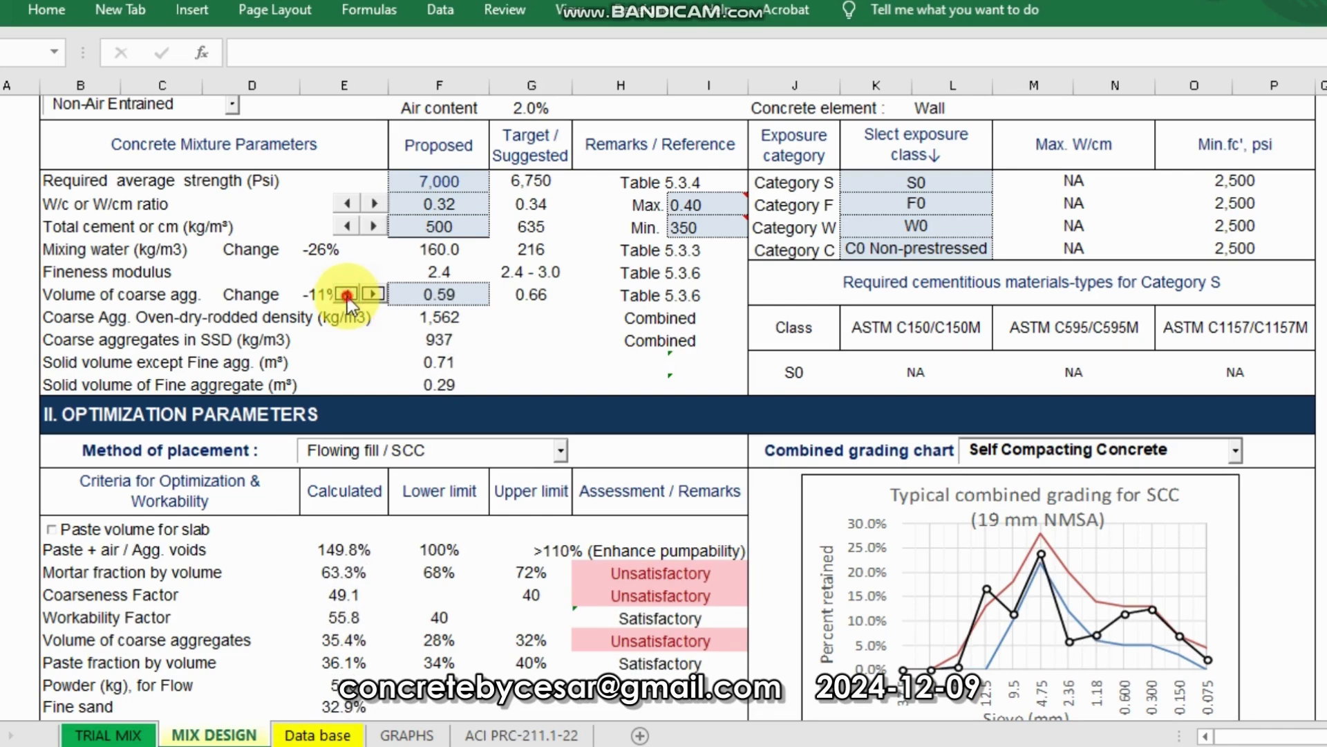
{"action": "left_click", "coordinate": [348, 295]}
{"action": "left_click", "coordinate": [348, 295]}
{"action": "left_click", "coordinate": [349, 295]}
{"action": "left_click", "coordinate": [348, 295]}
{"action": "left_click", "coordinate": [347, 295]}
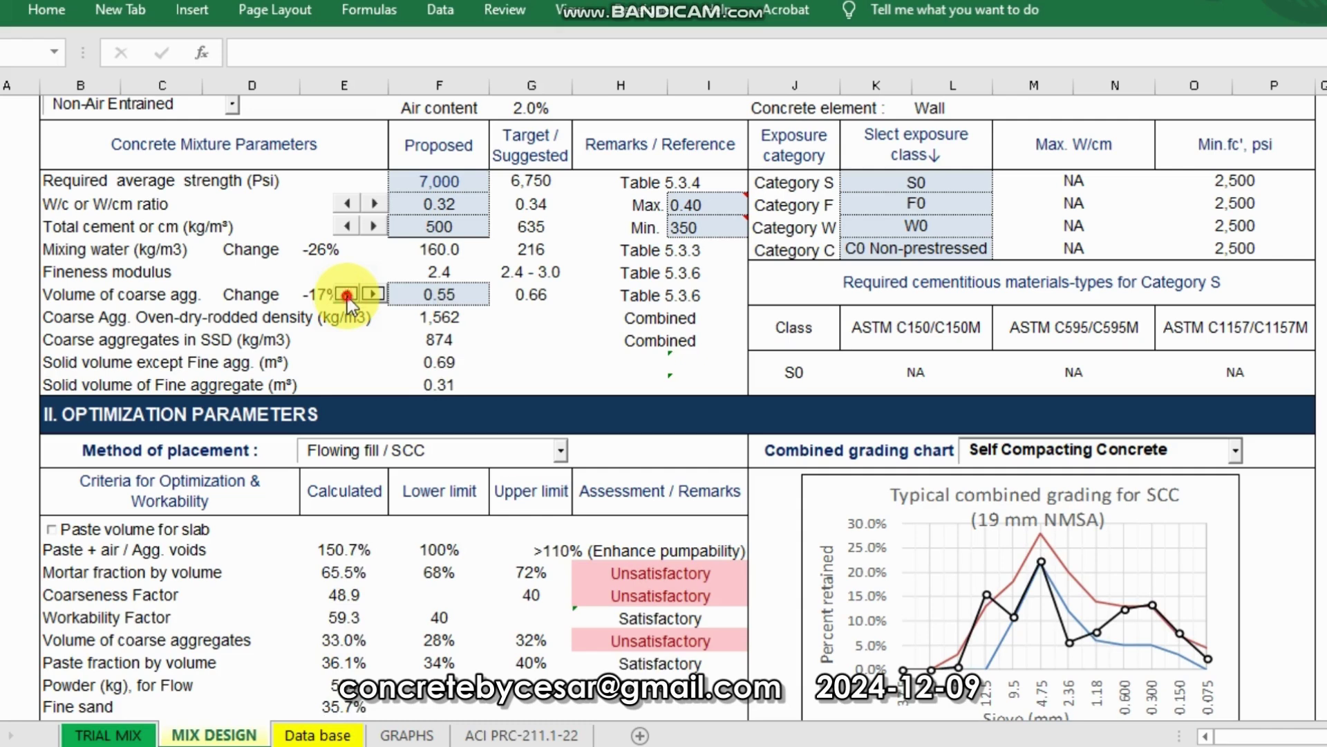
{"action": "left_click", "coordinate": [347, 295]}
{"action": "left_click", "coordinate": [347, 295]}
{"action": "left_click", "coordinate": [52, 302]}
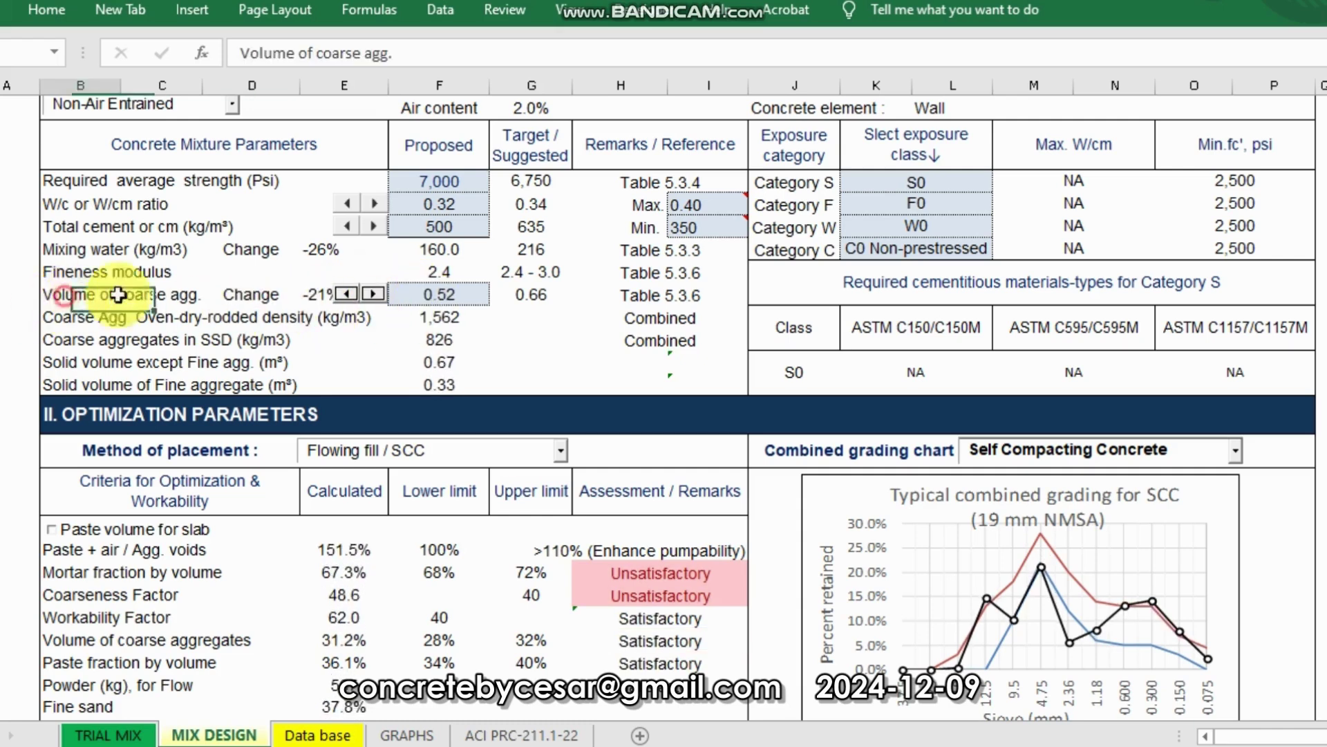
{"action": "left_click", "coordinate": [348, 296]}
{"action": "left_click", "coordinate": [348, 295]}
{"action": "left_click", "coordinate": [349, 295]}
{"action": "left_click", "coordinate": [348, 295]}
{"action": "left_click", "coordinate": [349, 295]}
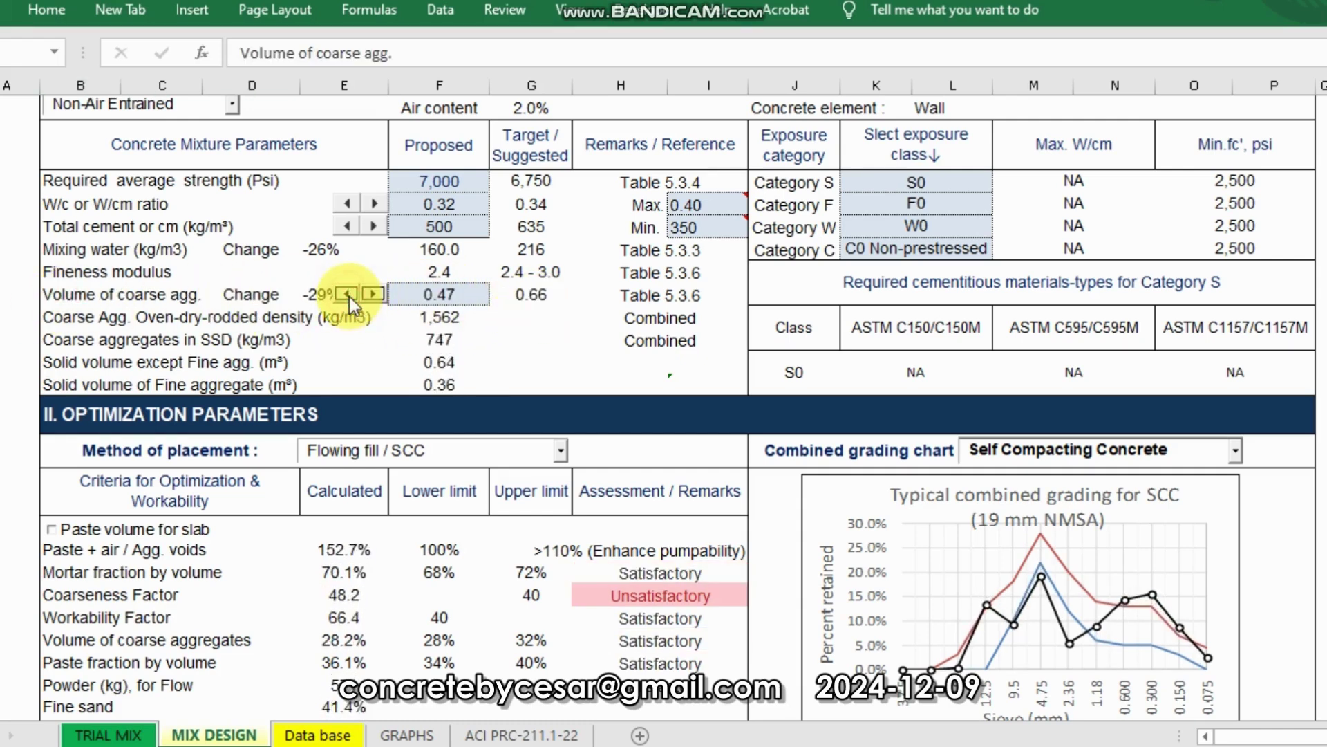
Try 0.46 as the proposed volume of coarse aggregate and return it to 0.47.
{"action": "left_click", "coordinate": [501, 358]}
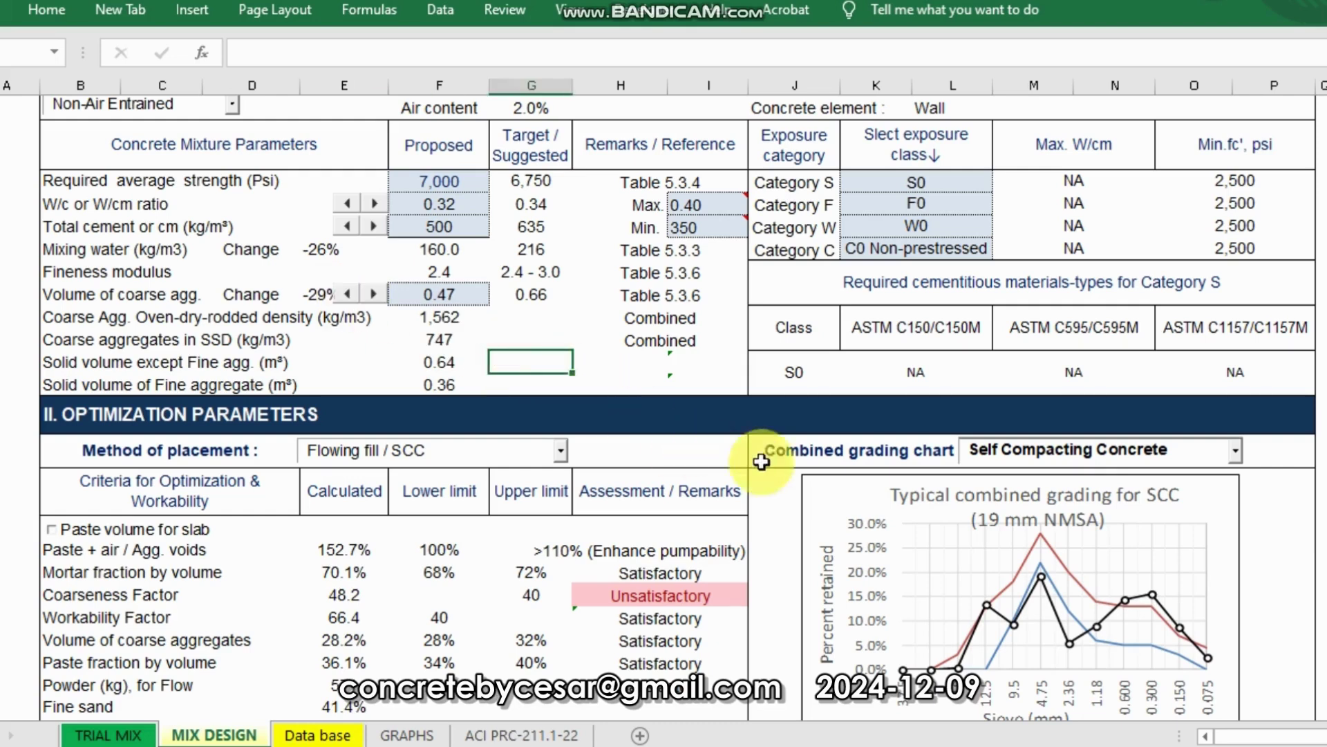
{"action": "left_click", "coordinate": [615, 363]}
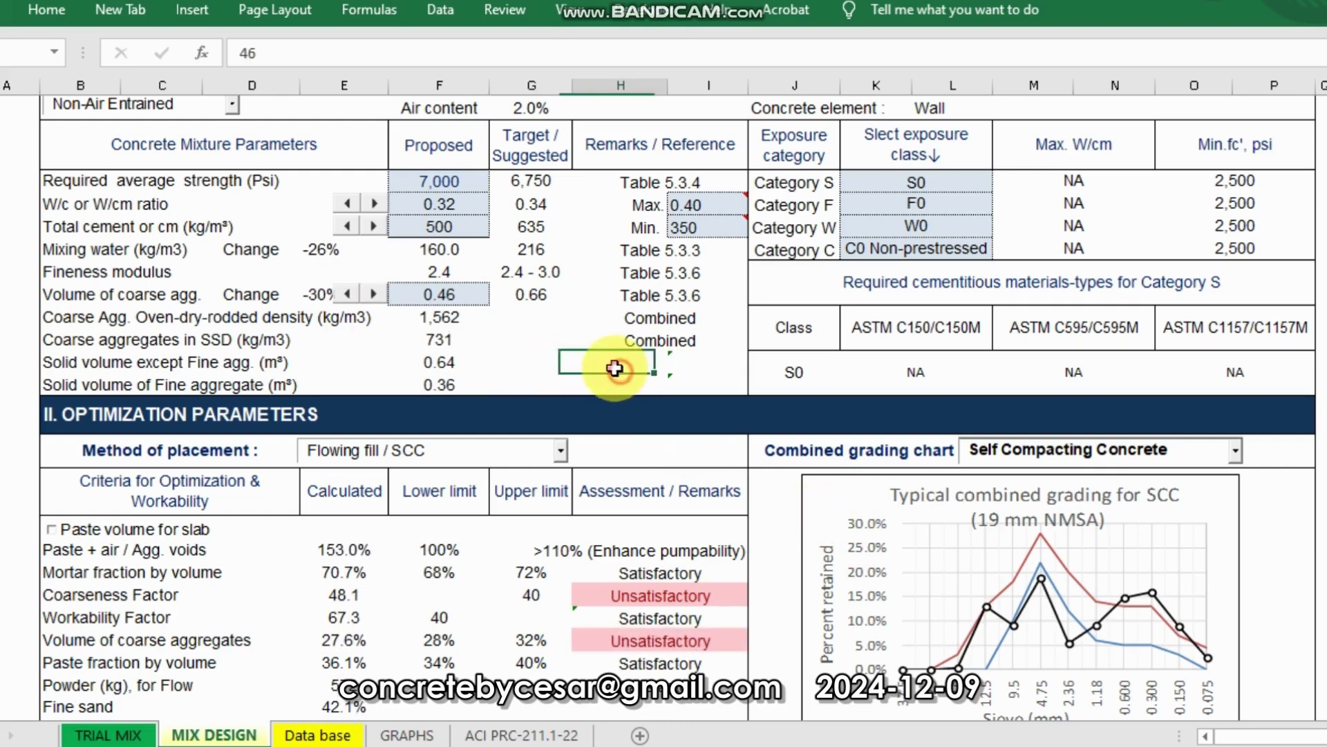
{"action": "left_click", "coordinate": [376, 293]}
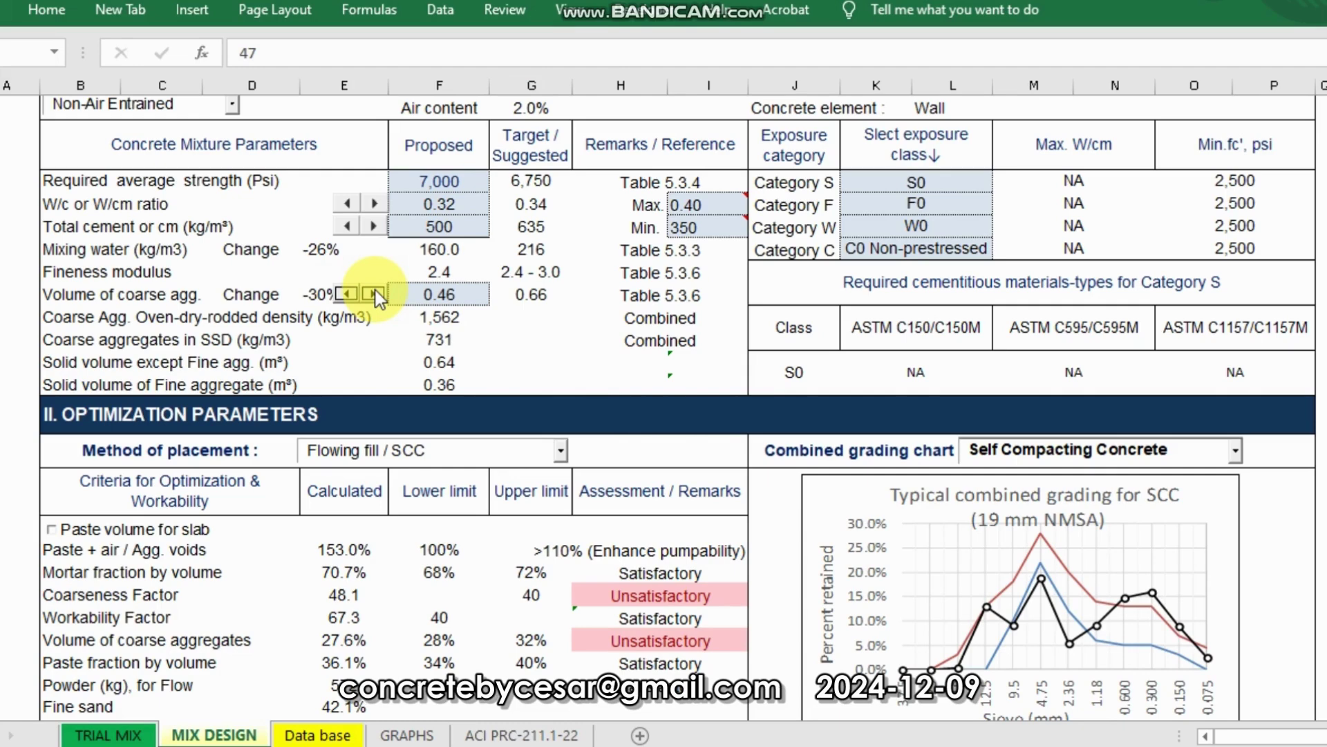
{"action": "left_click", "coordinate": [528, 343]}
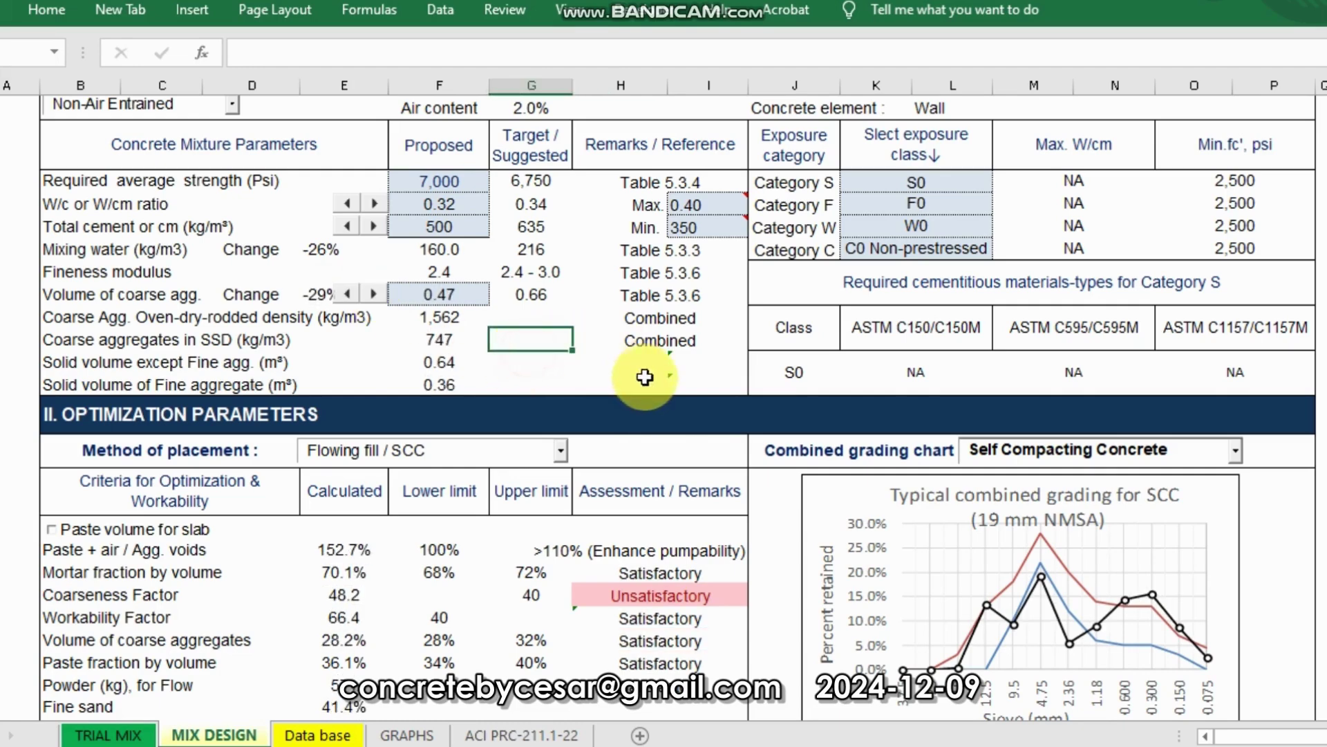
Set the fine aggregate proportions to 20% crushed sand and 80% natural sand in the grading table.
{"action": "scroll", "coordinate": [675, 504], "scroll_direction": "down", "scroll_amount": 5}
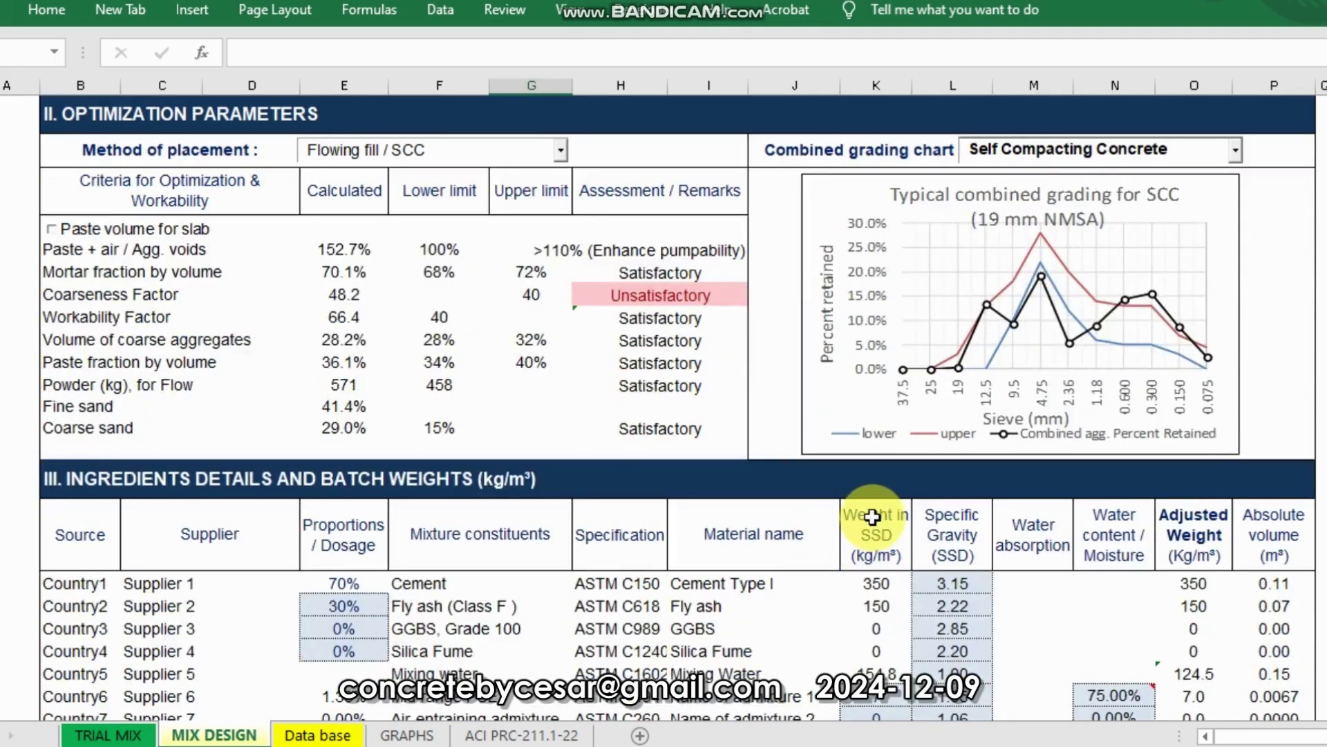
{"action": "scroll", "coordinate": [872, 517], "scroll_direction": "down", "scroll_amount": 7}
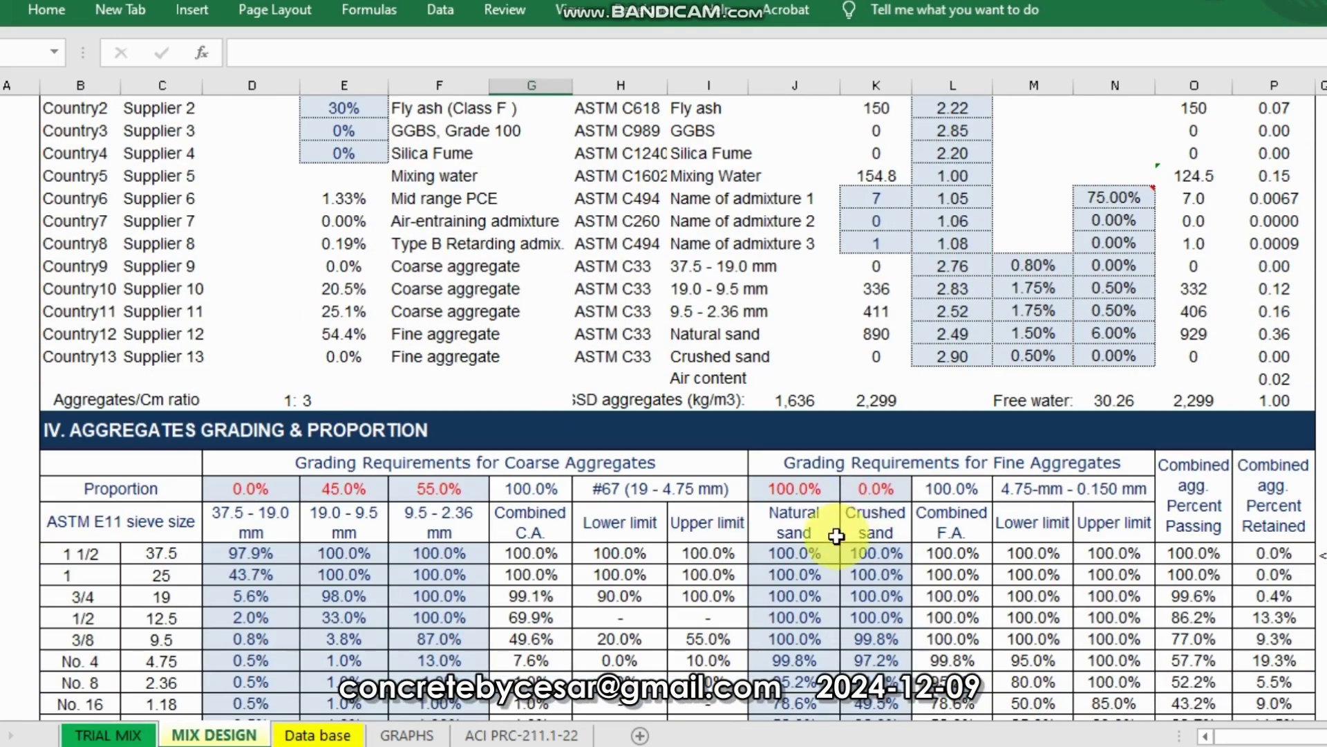
{"action": "left_click", "coordinate": [863, 492]}
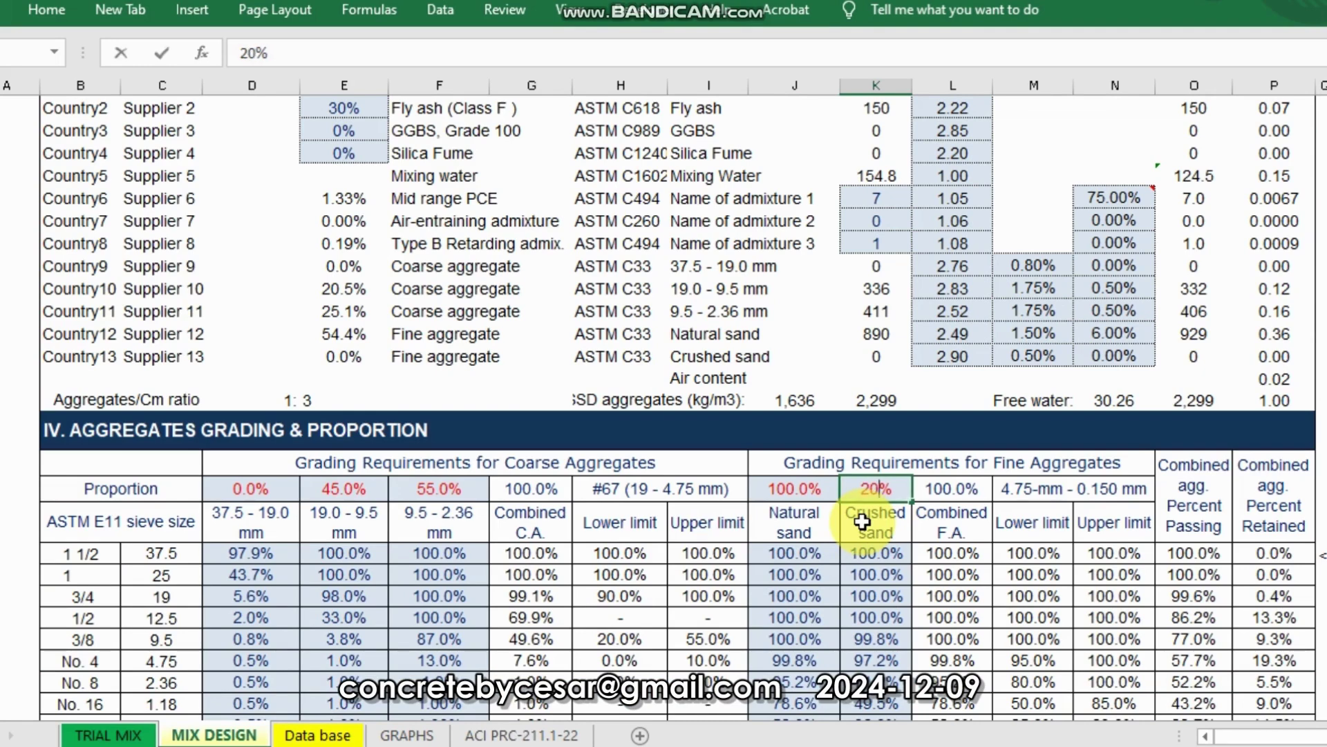
{"action": "key", "text": "Left"}
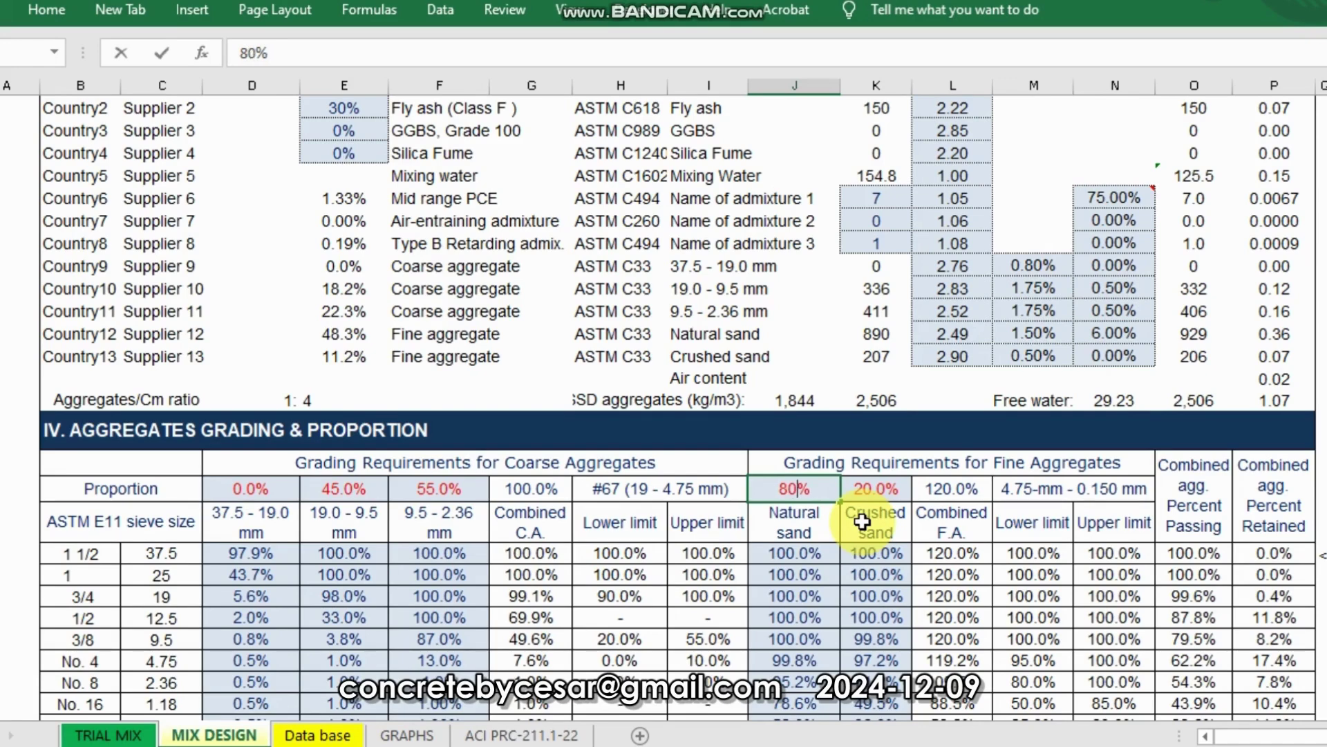
{"action": "type", "text": "80"}
{"action": "key", "text": "Return"}
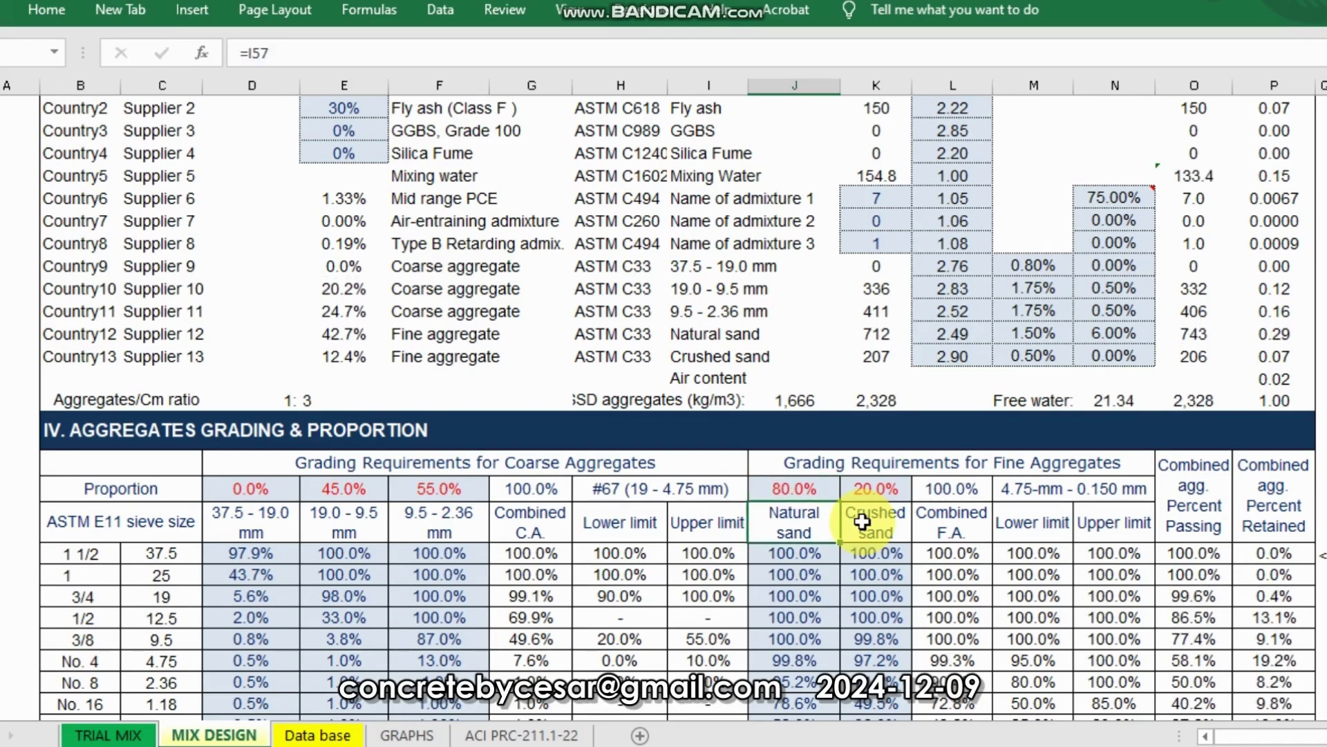
{"action": "key", "text": "Up"}
{"action": "key", "text": "Right"}
{"action": "key", "text": "Left"}
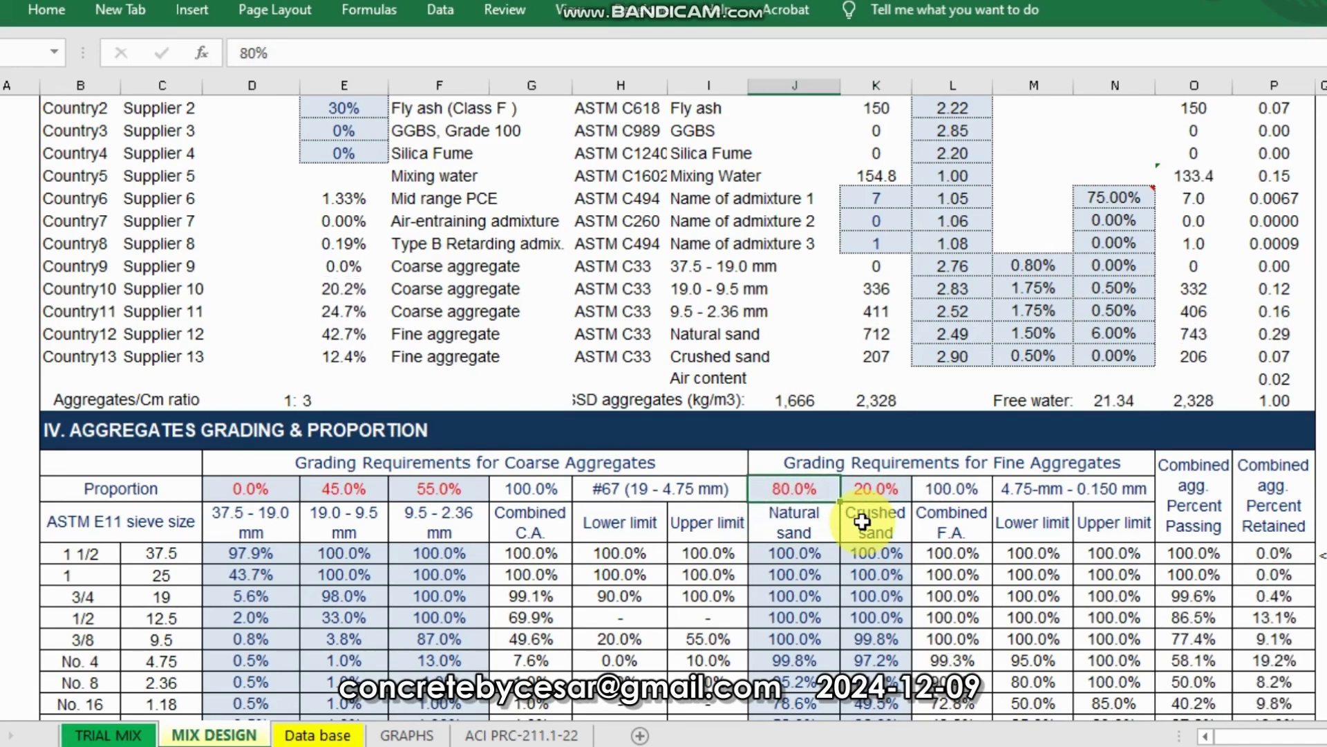
Review the optimization assessments, the combined grading chart and the batch weights for the blended sand.
{"action": "scroll", "coordinate": [1051, 465], "scroll_direction": "up", "scroll_amount": 7}
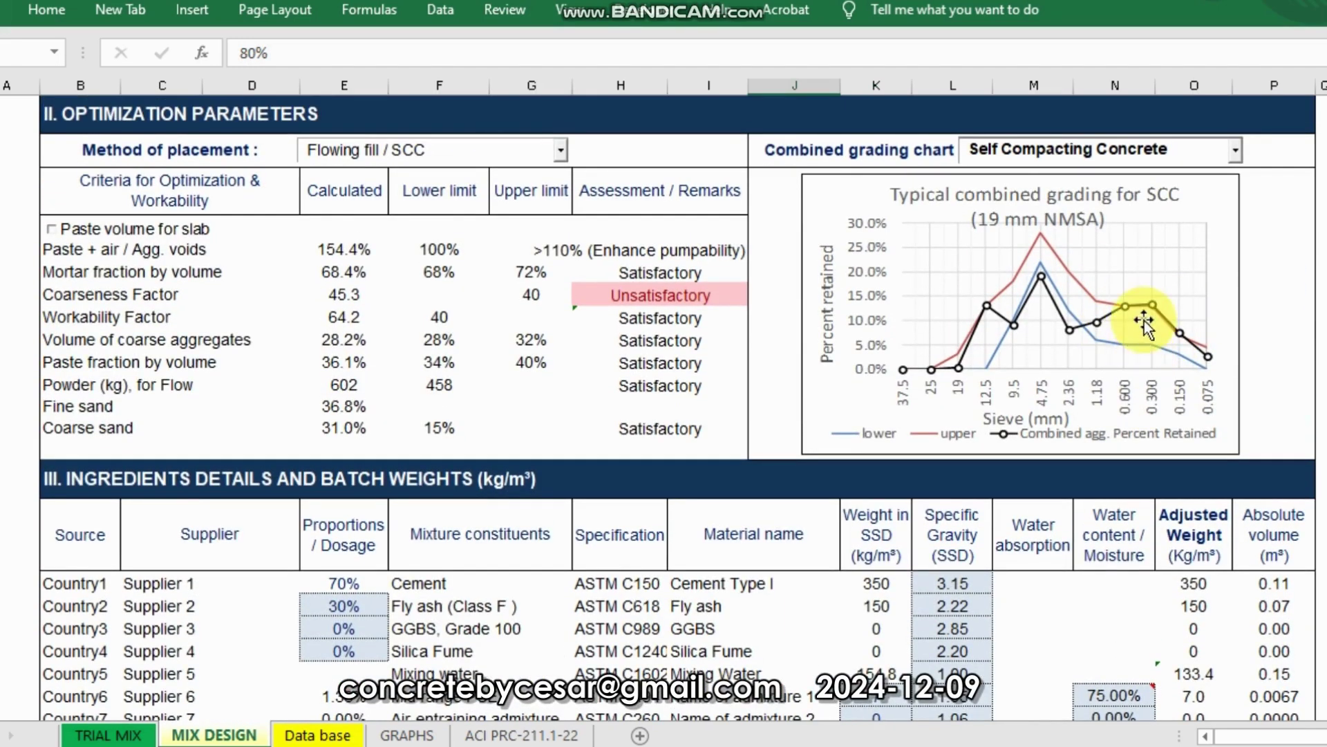
{"action": "scroll", "coordinate": [1065, 339], "scroll_direction": "down", "scroll_amount": 1}
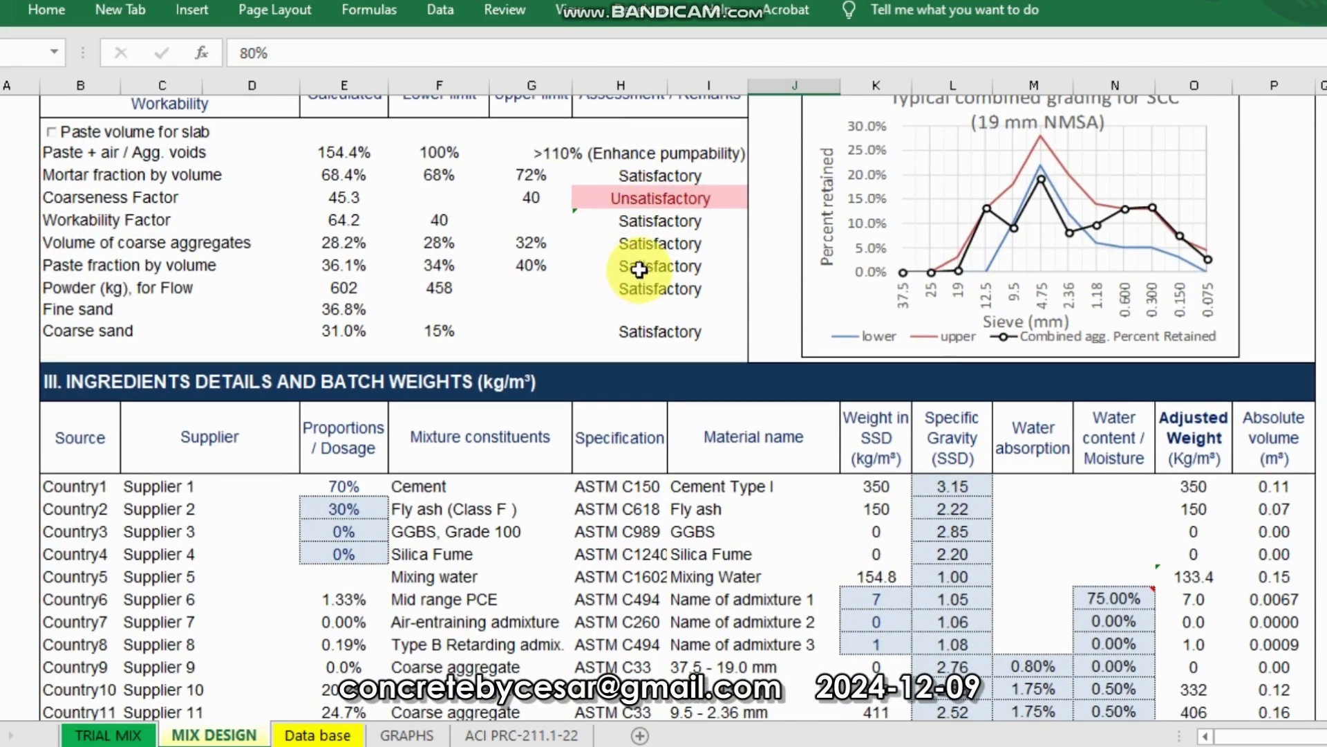
{"action": "scroll", "coordinate": [756, 356], "scroll_direction": "down", "scroll_amount": 2}
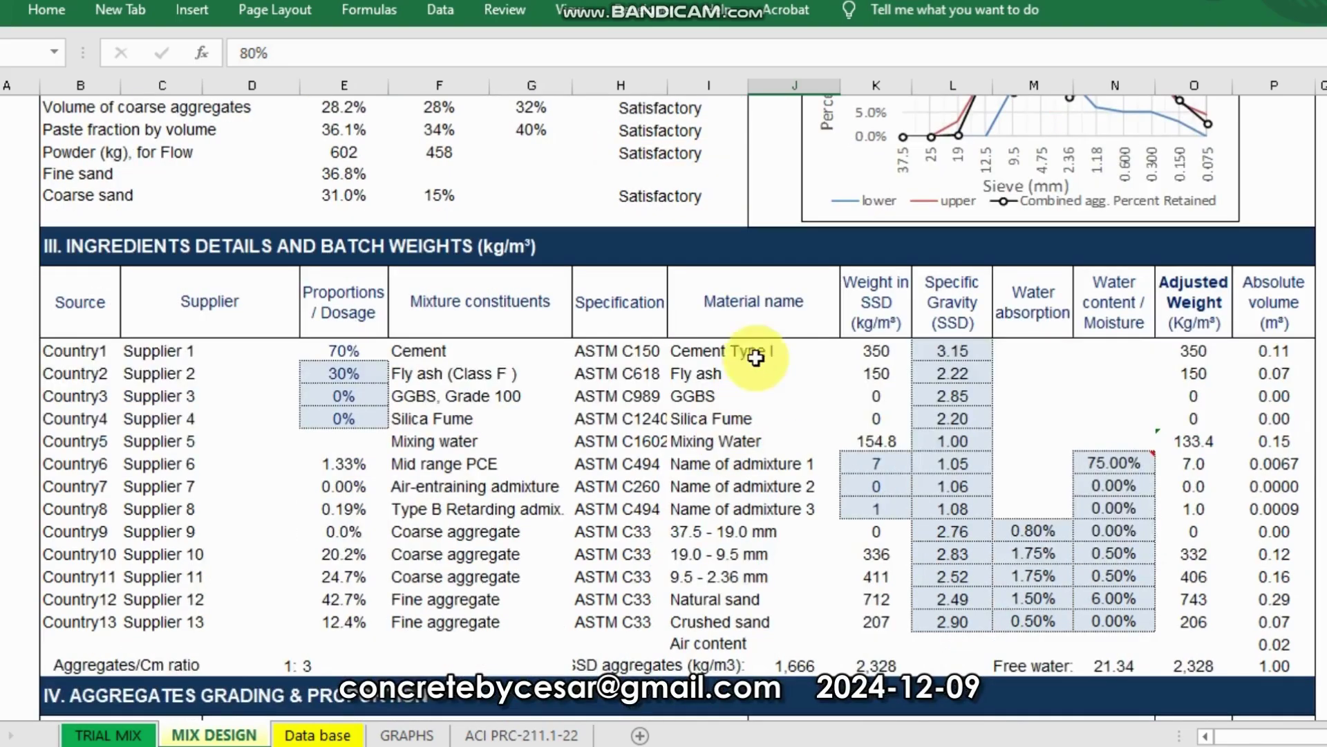
Try coarse aggregate proportions of 30% for 19.0 - 9.5 mm and 70% for 9.5 - 2.36 mm in the grading table.
{"action": "scroll", "coordinate": [756, 356], "scroll_direction": "up", "scroll_amount": 2}
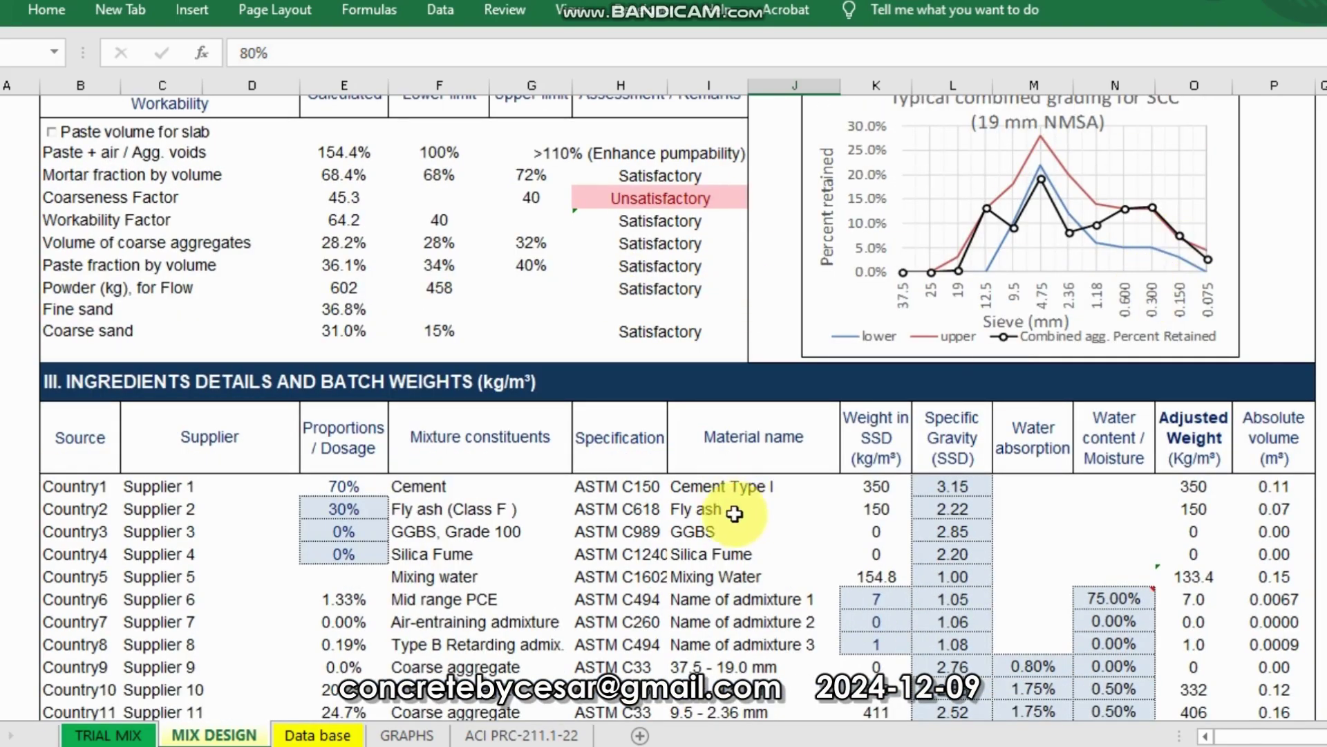
{"action": "scroll", "coordinate": [525, 586], "scroll_direction": "down", "scroll_amount": 6}
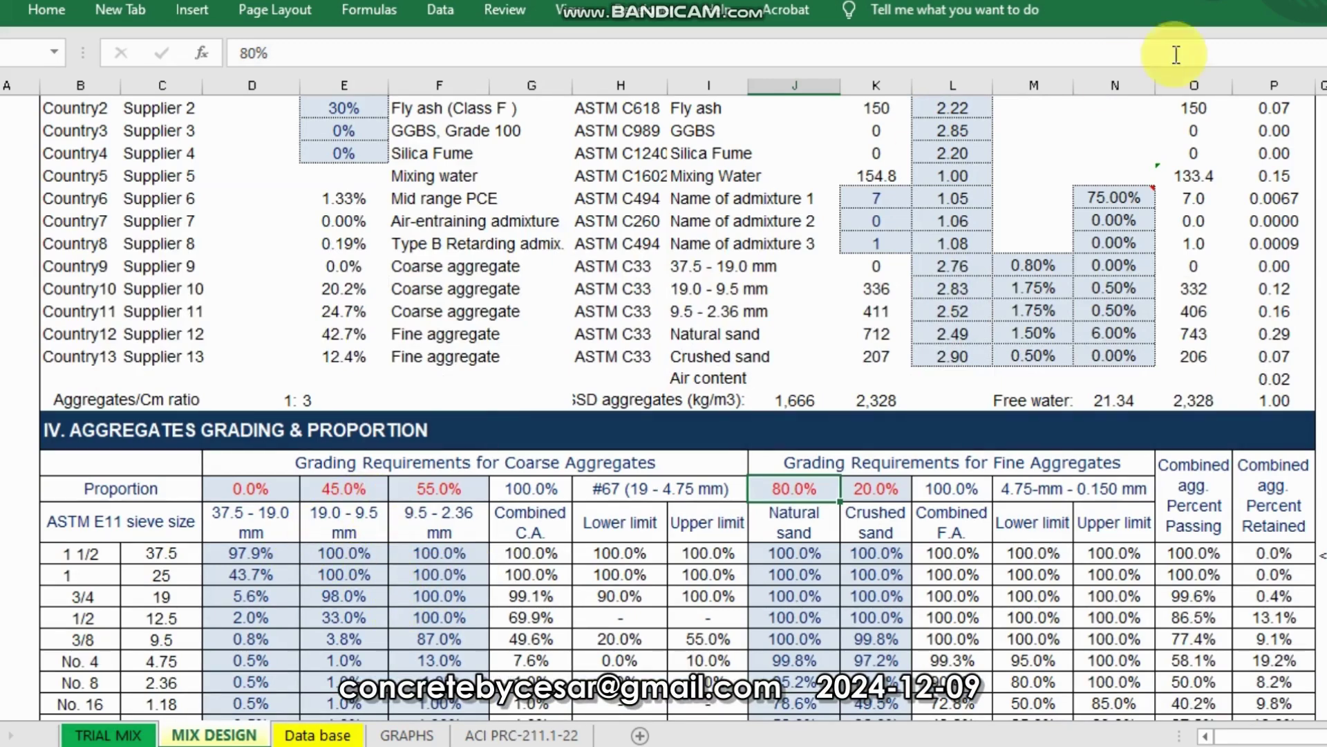
{"action": "left_click", "coordinate": [221, 674]}
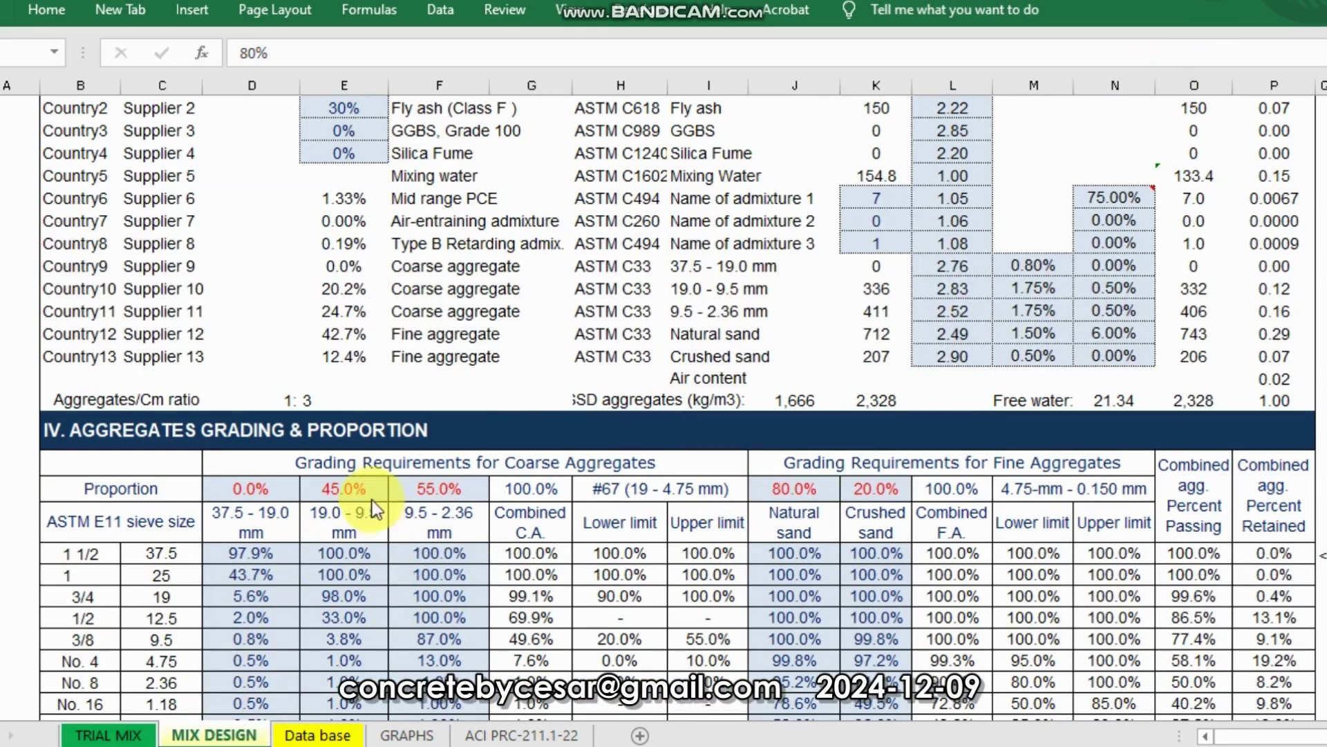
{"action": "left_click", "coordinate": [343, 488]}
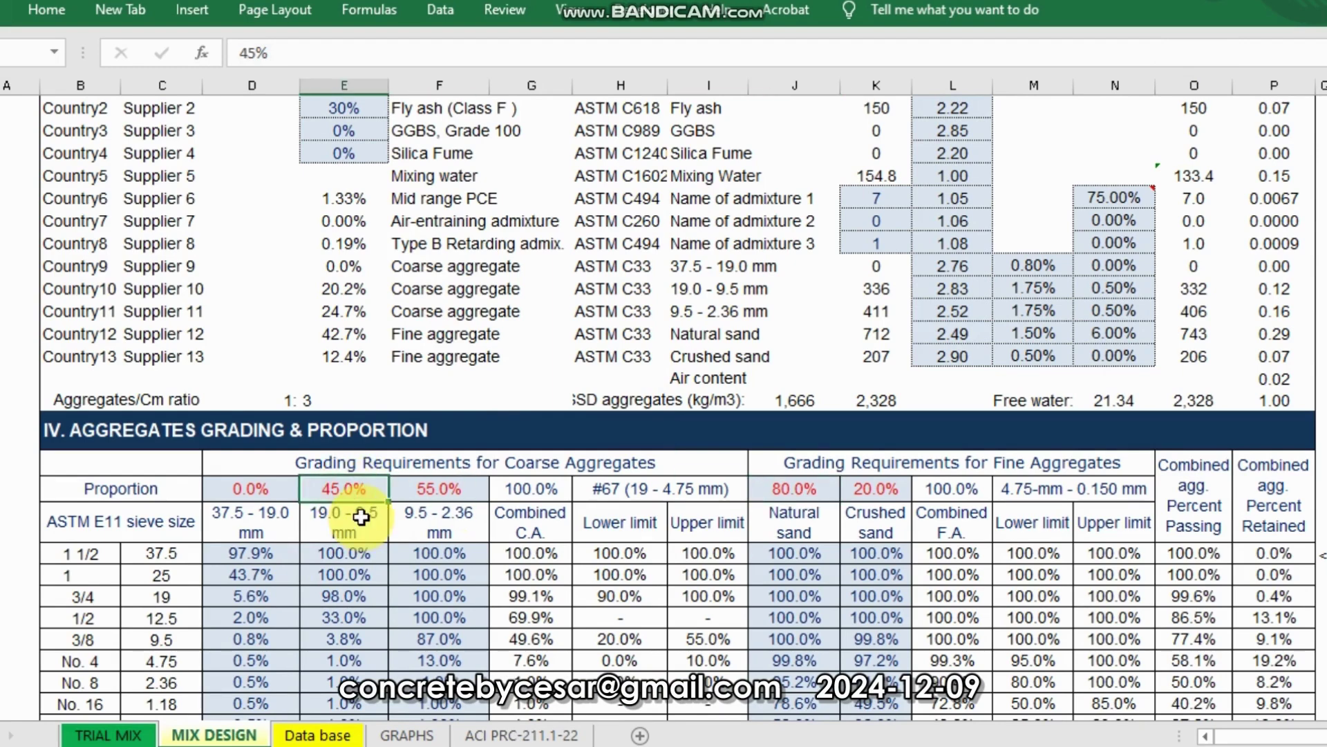
{"action": "type", "text": "30"}
{"action": "key", "text": "Tab"}
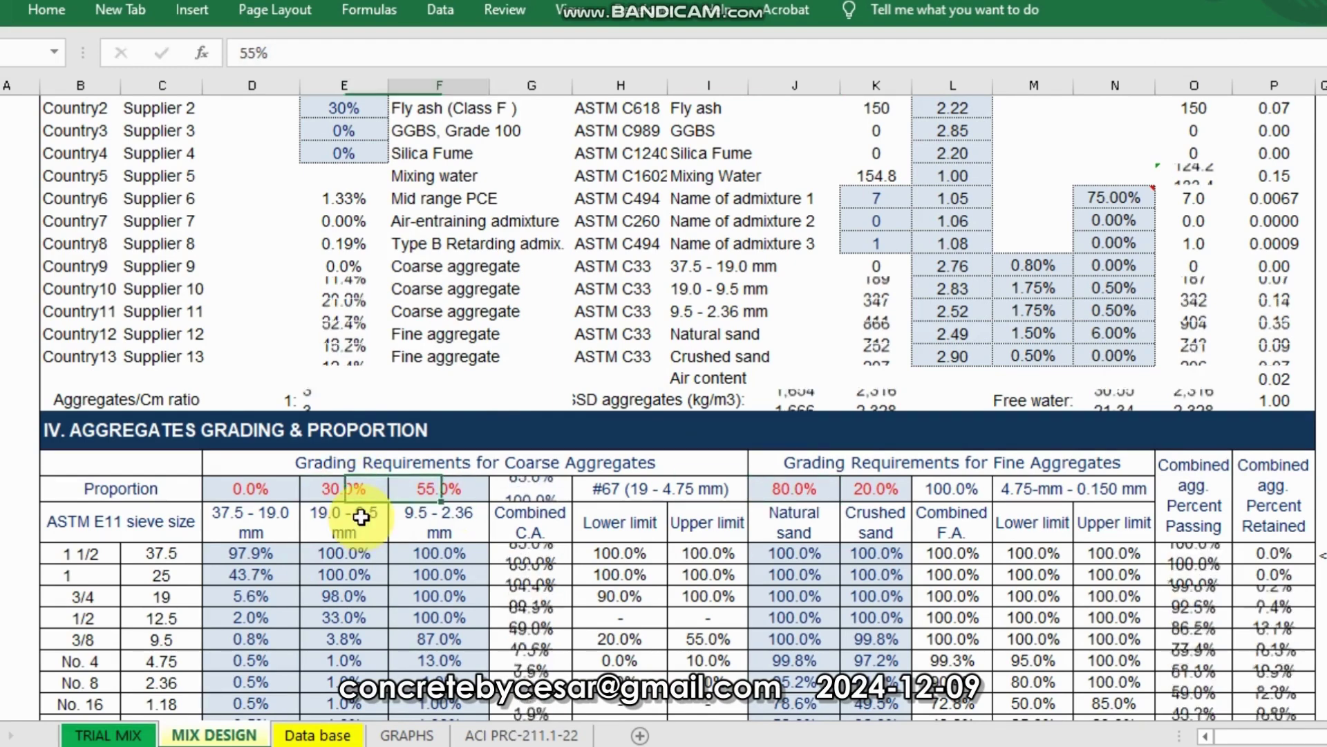
{"action": "type", "text": "7"}
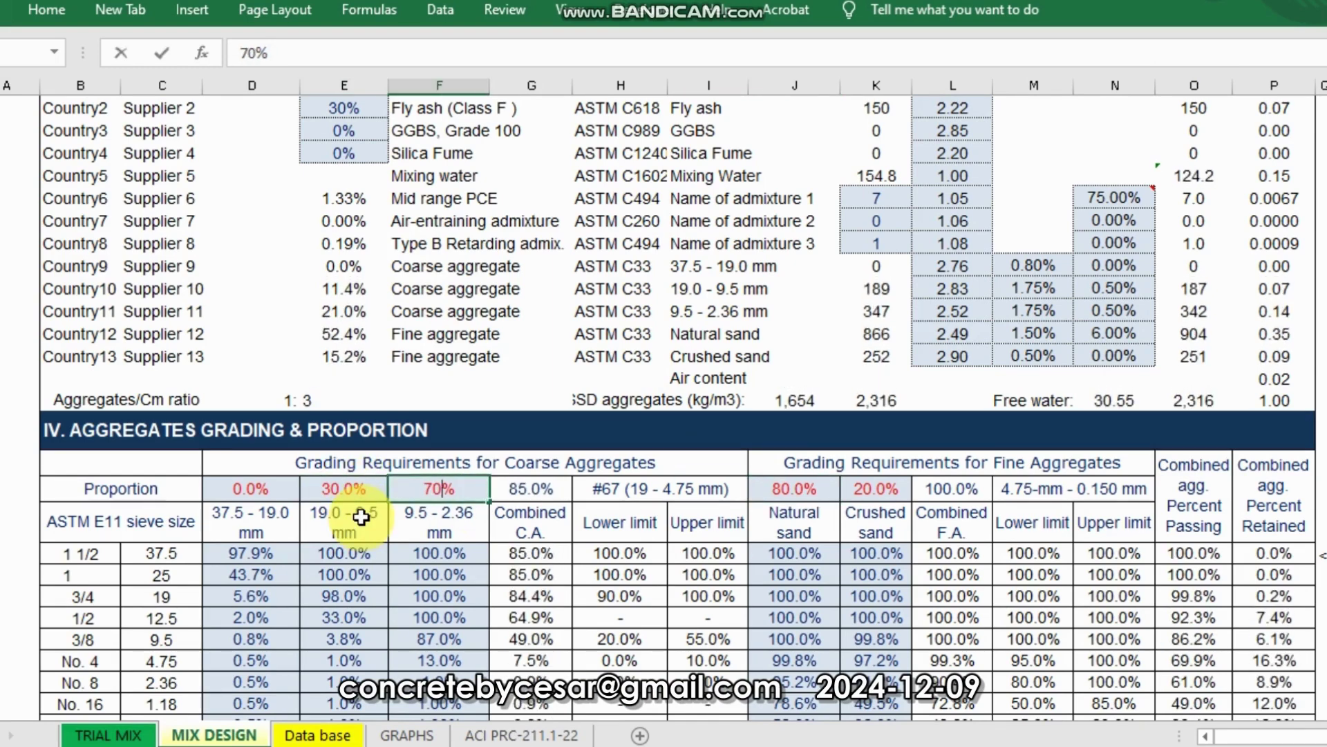
{"action": "key", "text": "Tab"}
{"action": "scroll", "coordinate": [360, 517], "scroll_direction": "up", "scroll_amount": 7}
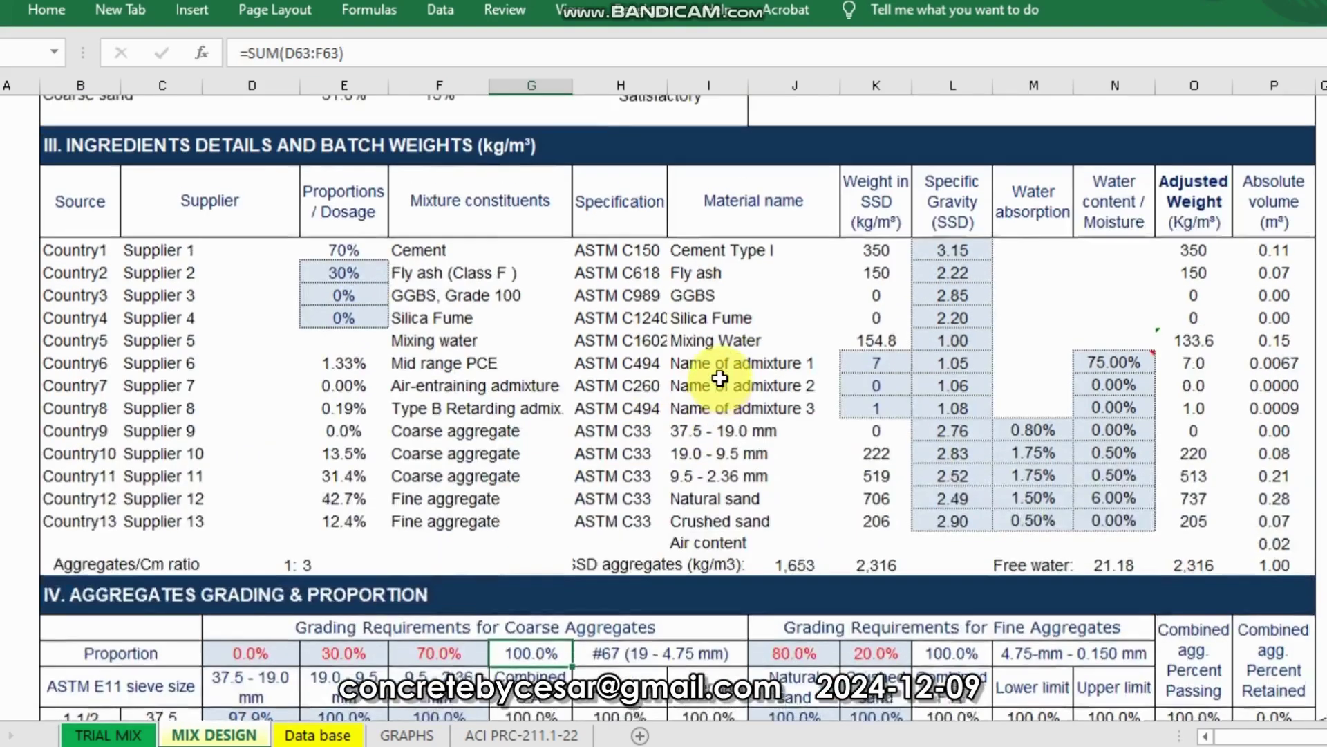
Set the coarse aggregate proportions to 23% for 19.0 - 9.5 mm and 77% for 9.5 - 2.36 mm.
{"action": "scroll", "coordinate": [613, 474], "scroll_direction": "down", "scroll_amount": 5}
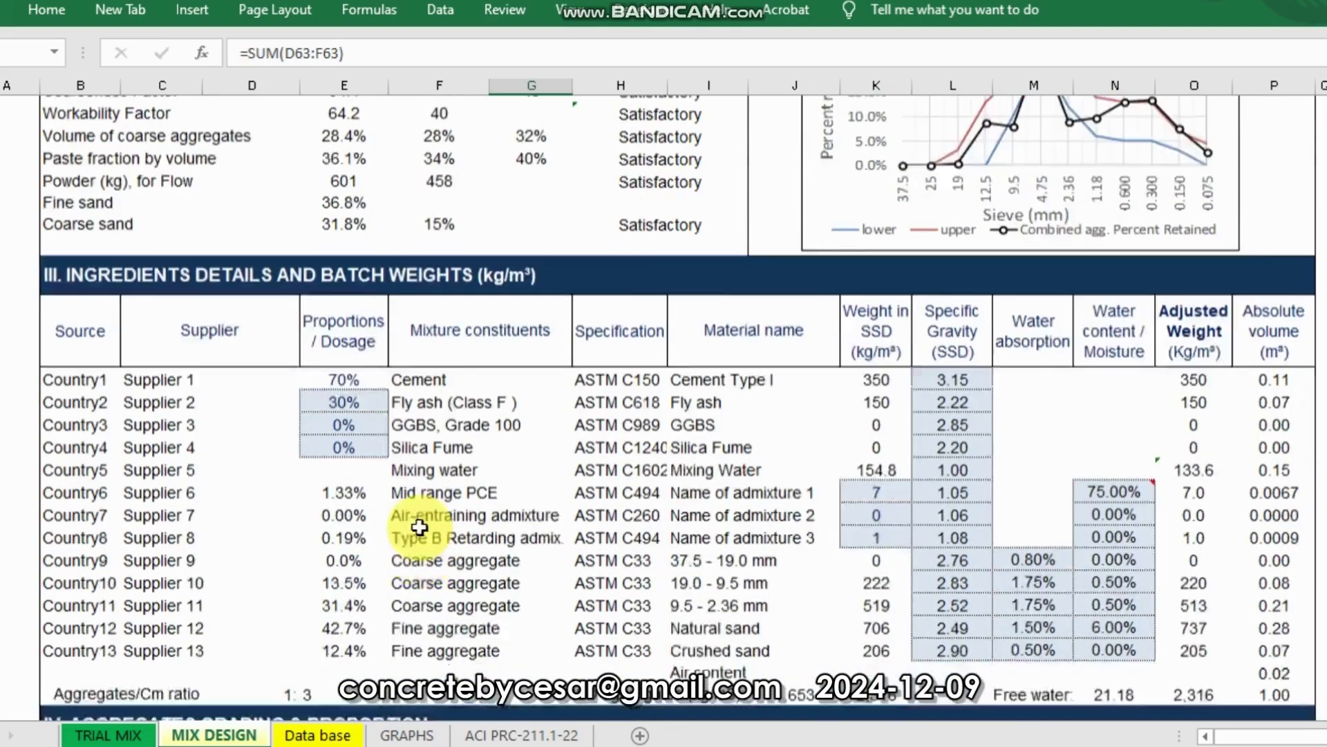
{"action": "left_click", "coordinate": [337, 684]}
{"action": "scroll", "coordinate": [430, 632], "scroll_direction": "down", "scroll_amount": 1}
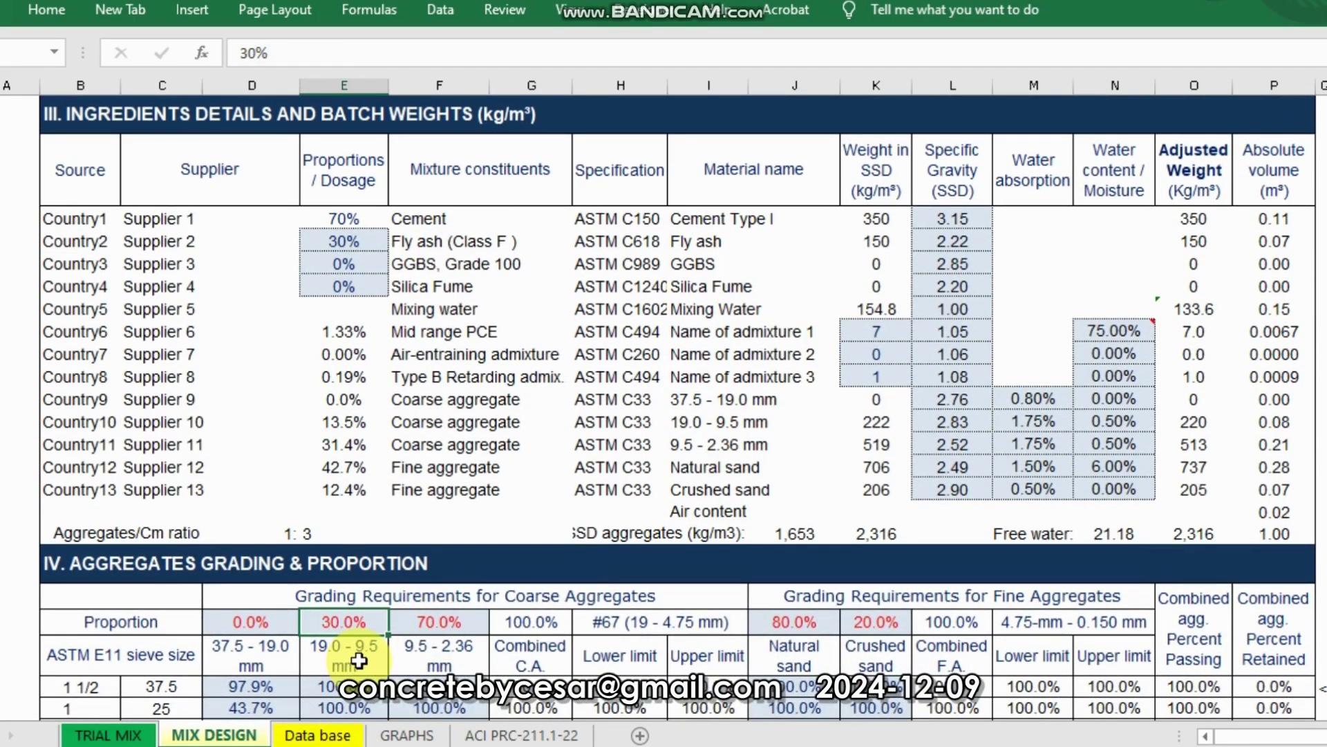
{"action": "key", "text": "Tab"}
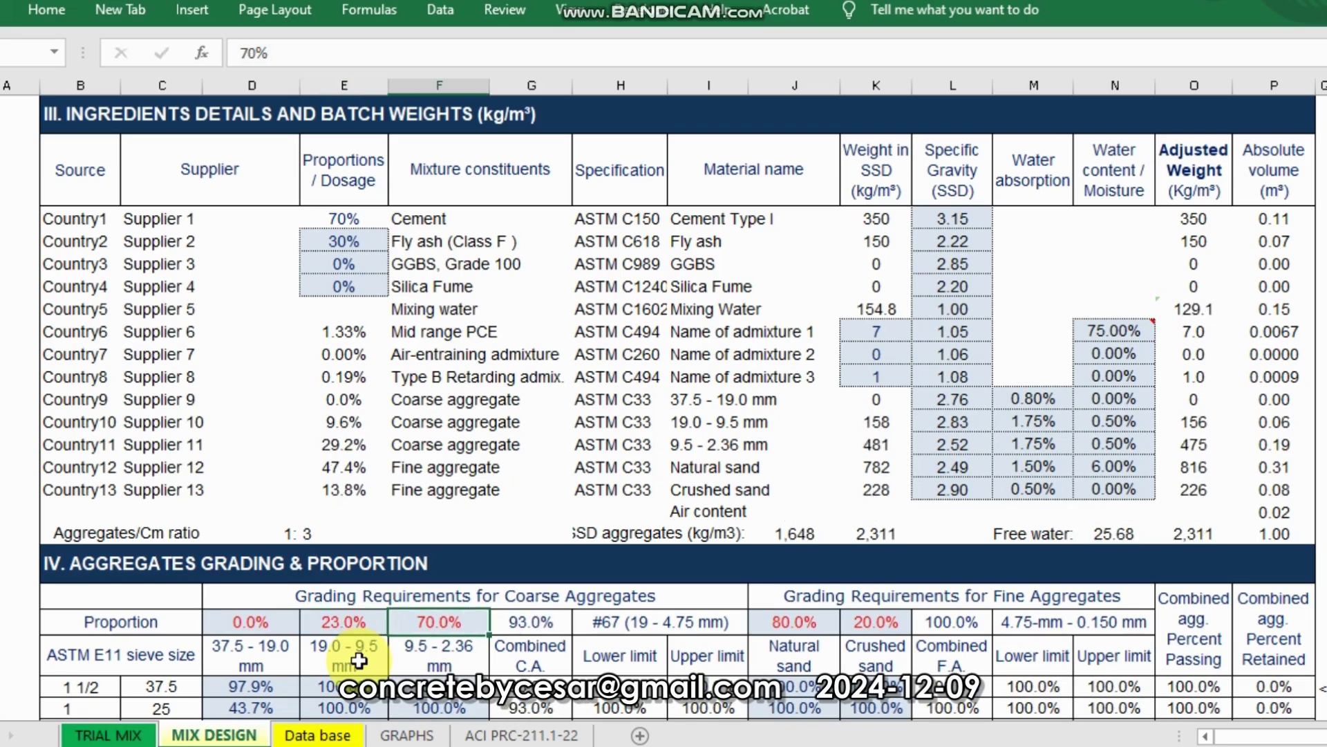
{"action": "key", "text": "Tab"}
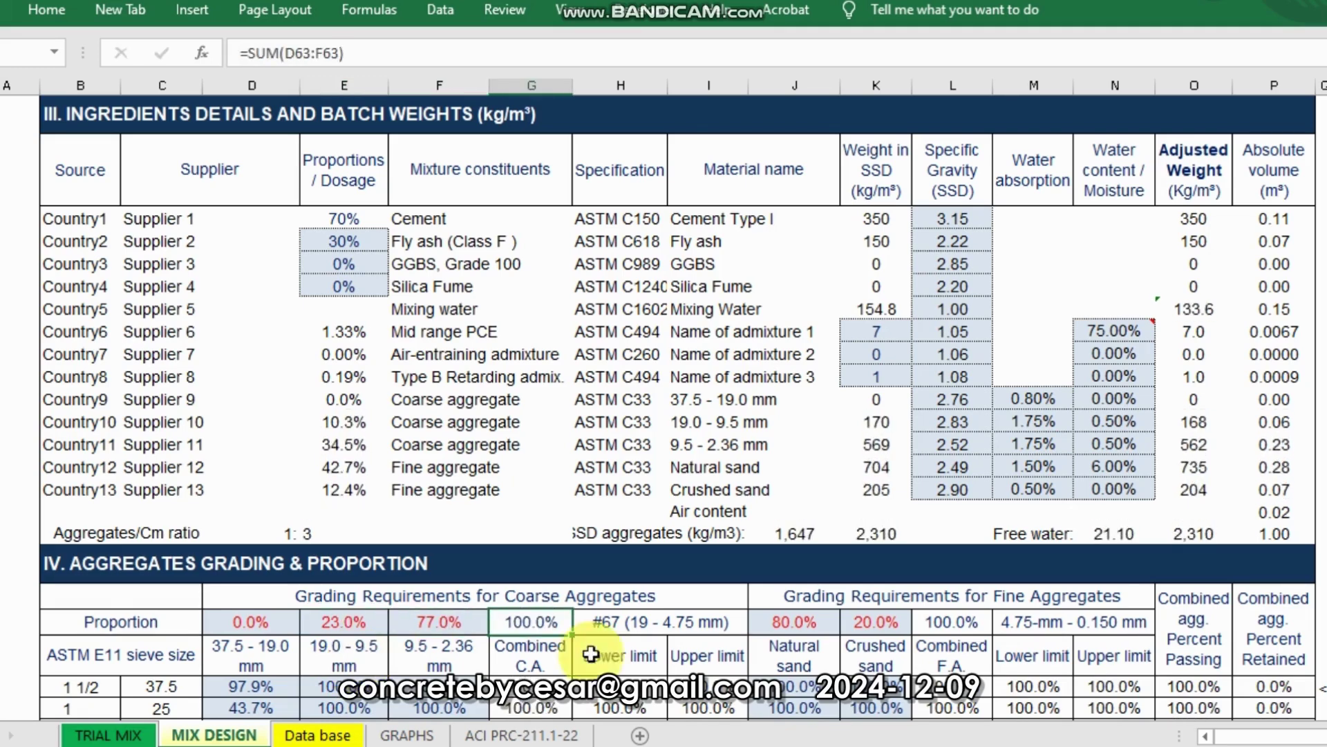
{"action": "scroll", "coordinate": [690, 581], "scroll_direction": "up", "scroll_amount": 4}
{"action": "scroll", "coordinate": [779, 525], "scroll_direction": "up", "scroll_amount": 4}
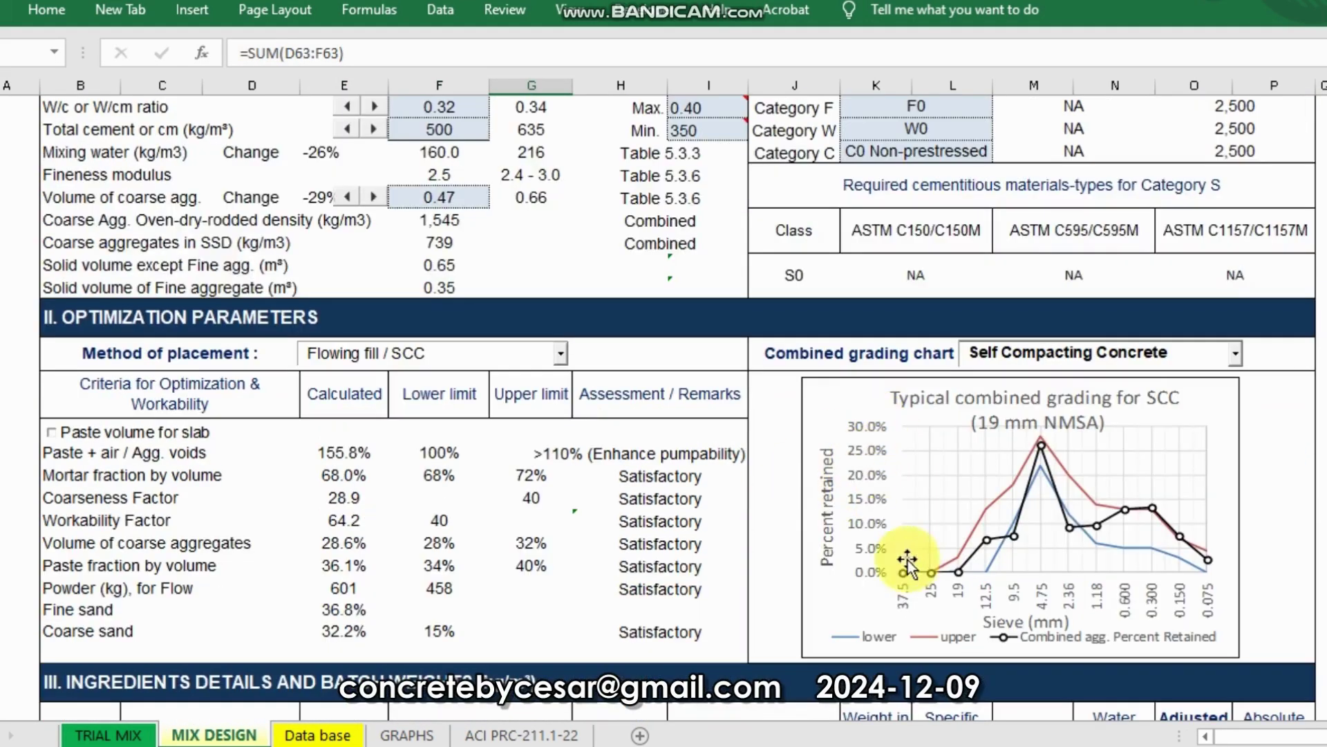
Review the mixture parameters, optimization assessments, SCC grading chart, batch weights and aggregate grading table for the adjusted mix.
{"action": "left_click", "coordinate": [1293, 522]}
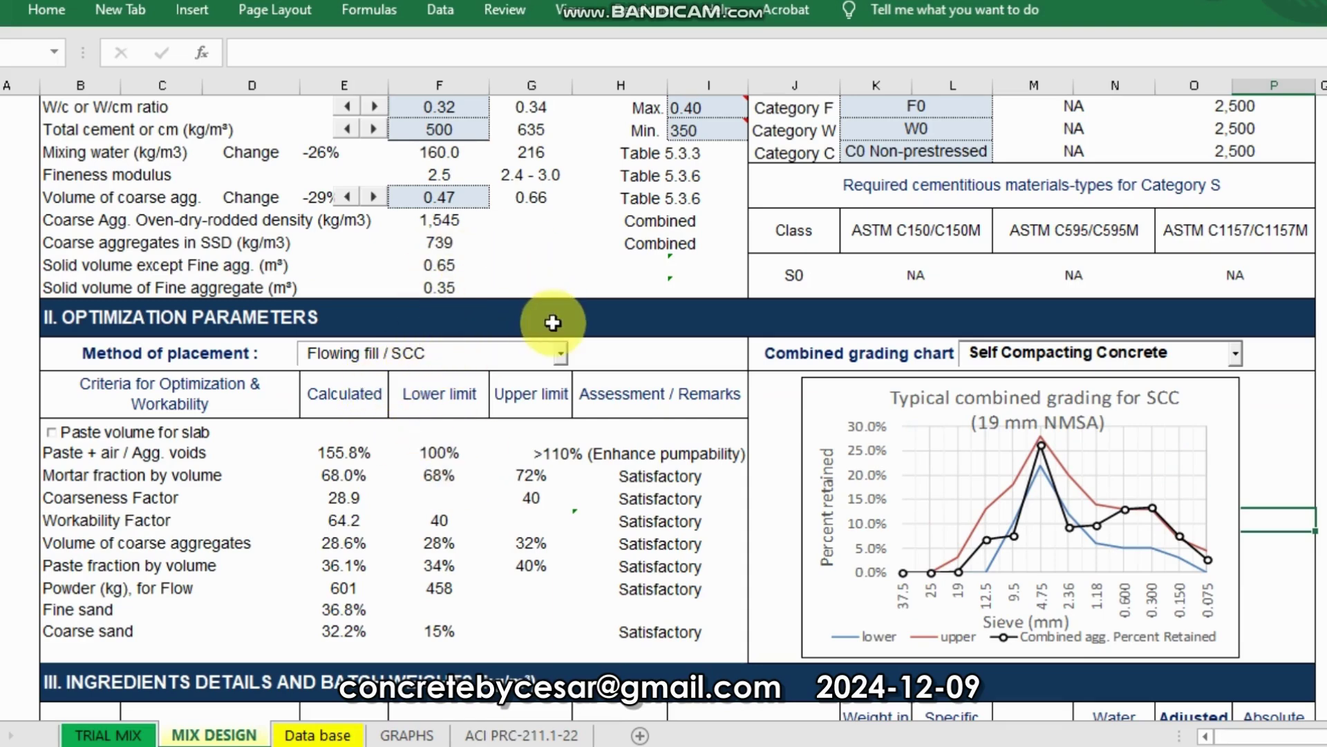
{"action": "scroll", "coordinate": [546, 314], "scroll_direction": "up", "scroll_amount": 3}
{"action": "scroll", "coordinate": [773, 342], "scroll_direction": "up", "scroll_amount": 3}
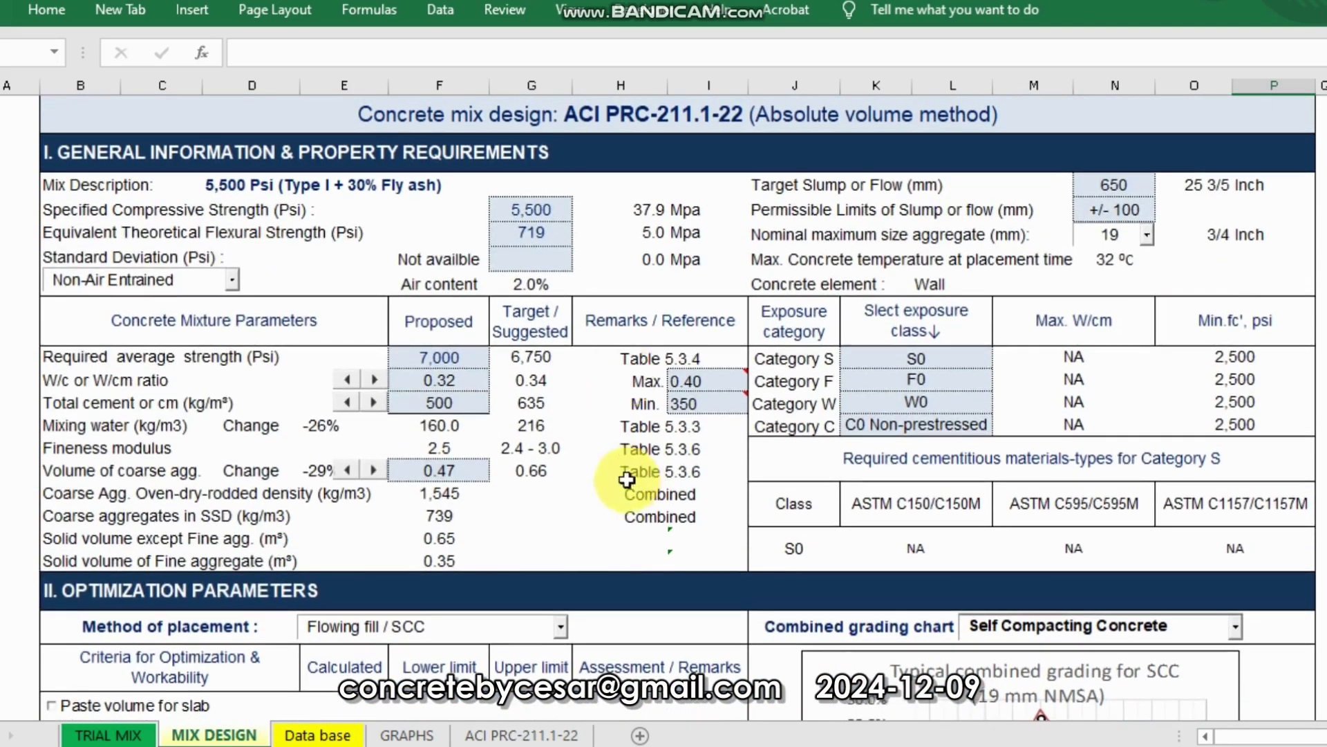
{"action": "scroll", "coordinate": [641, 418], "scroll_direction": "down", "scroll_amount": 6}
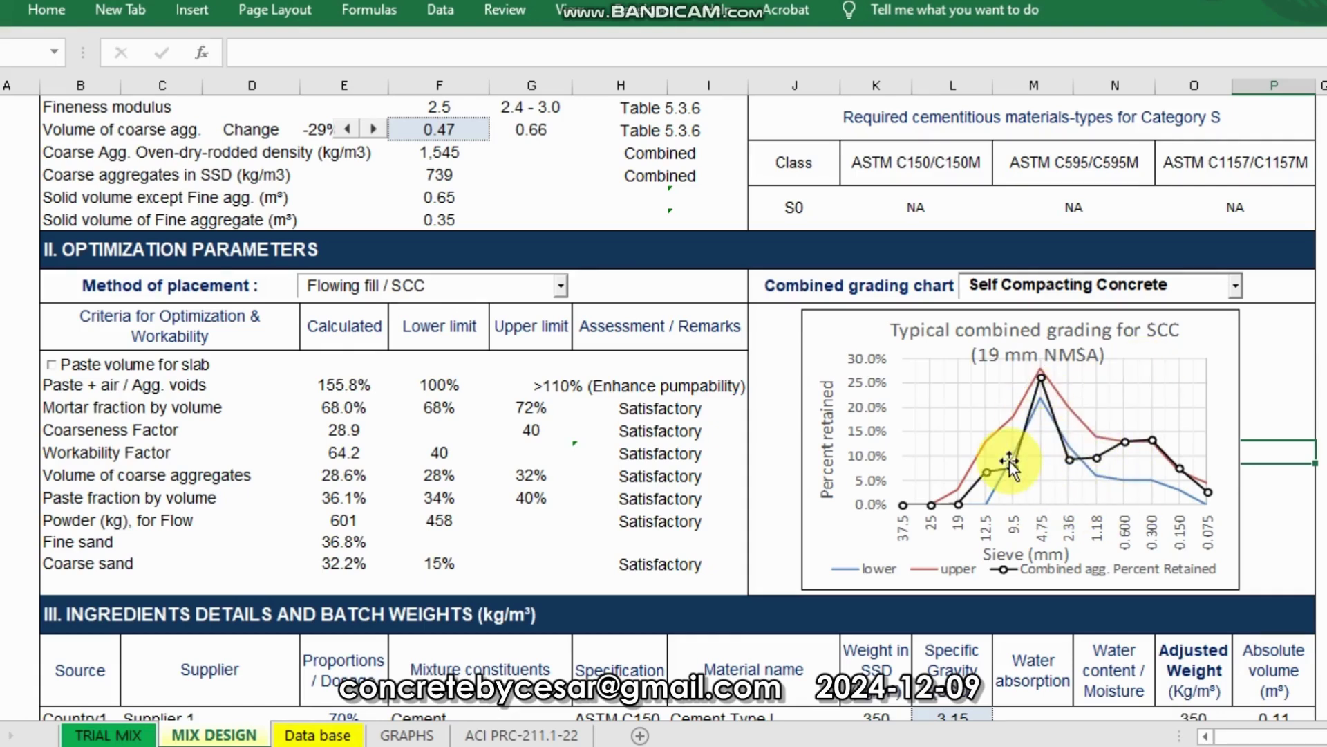
{"action": "scroll", "coordinate": [1006, 459], "scroll_direction": "down", "scroll_amount": 3}
{"action": "scroll", "coordinate": [996, 483], "scroll_direction": "down", "scroll_amount": 3}
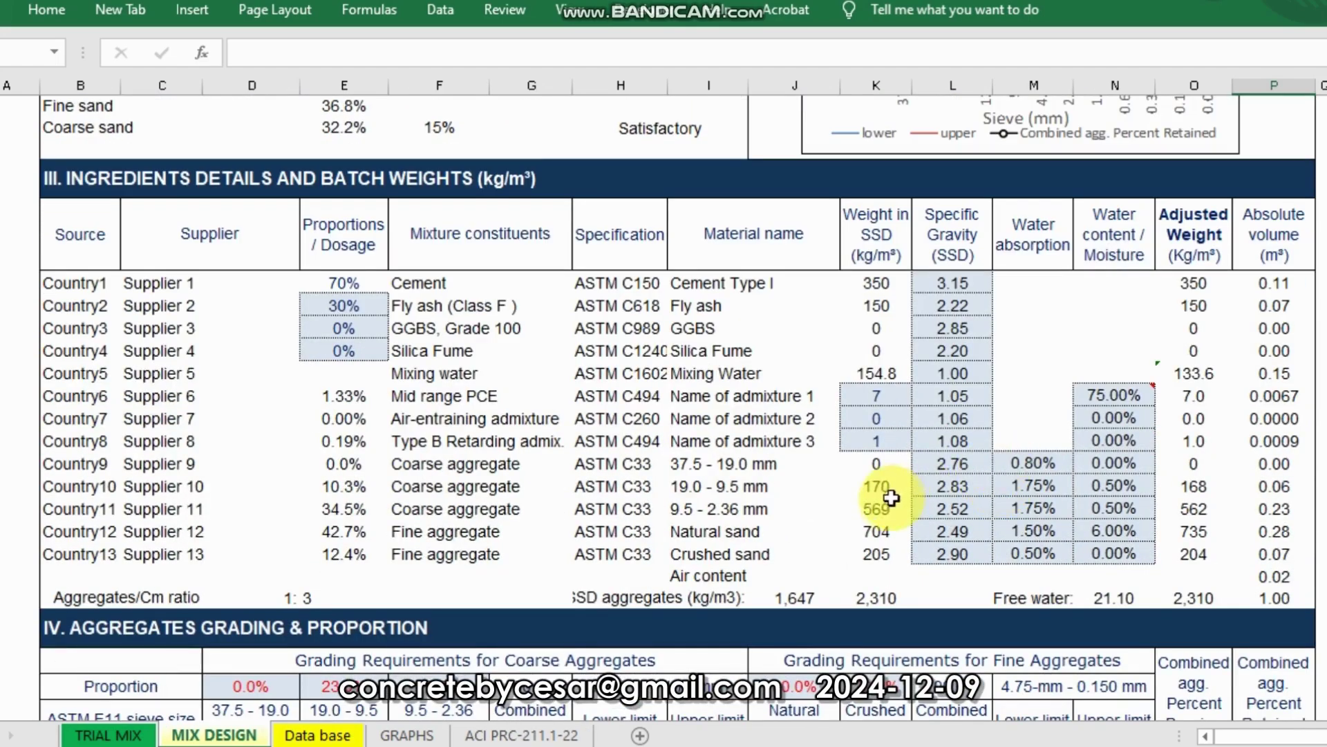
{"action": "scroll", "coordinate": [521, 509], "scroll_direction": "down", "scroll_amount": 6}
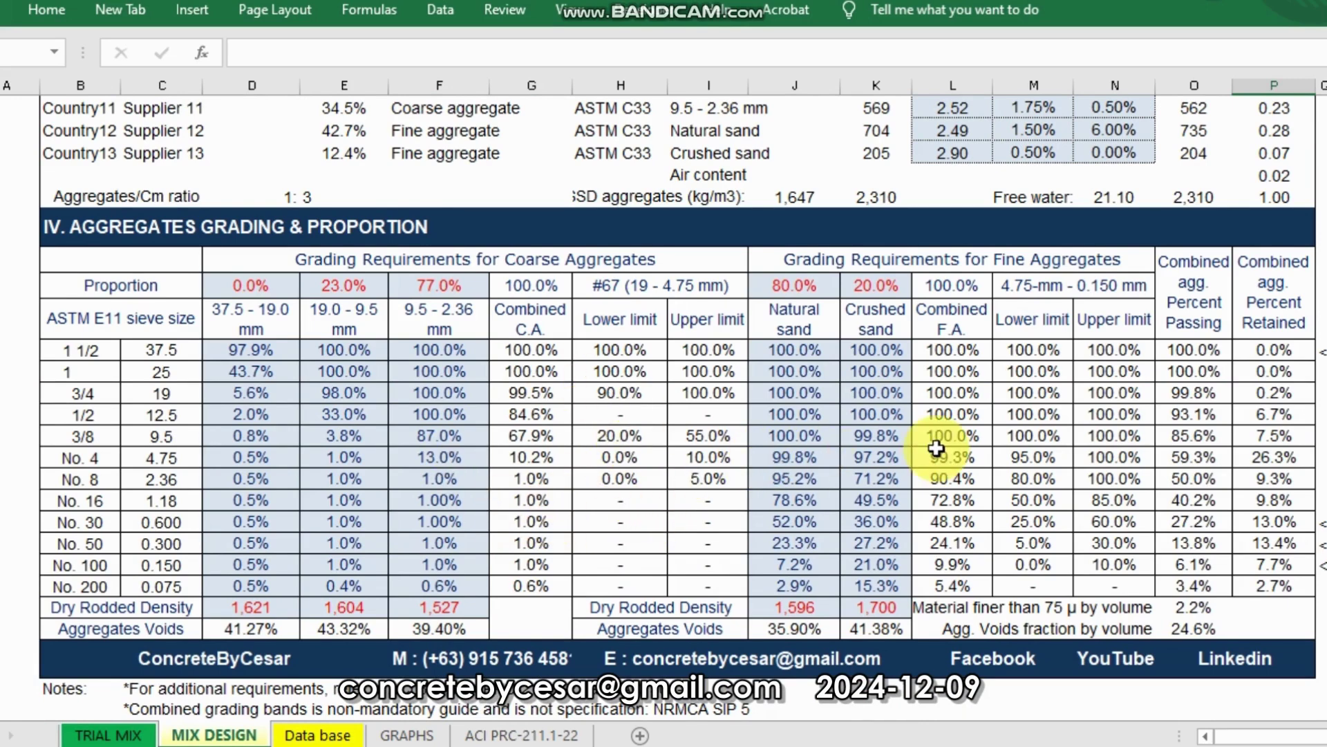
{"action": "scroll", "coordinate": [936, 448], "scroll_direction": "up", "scroll_amount": 2}
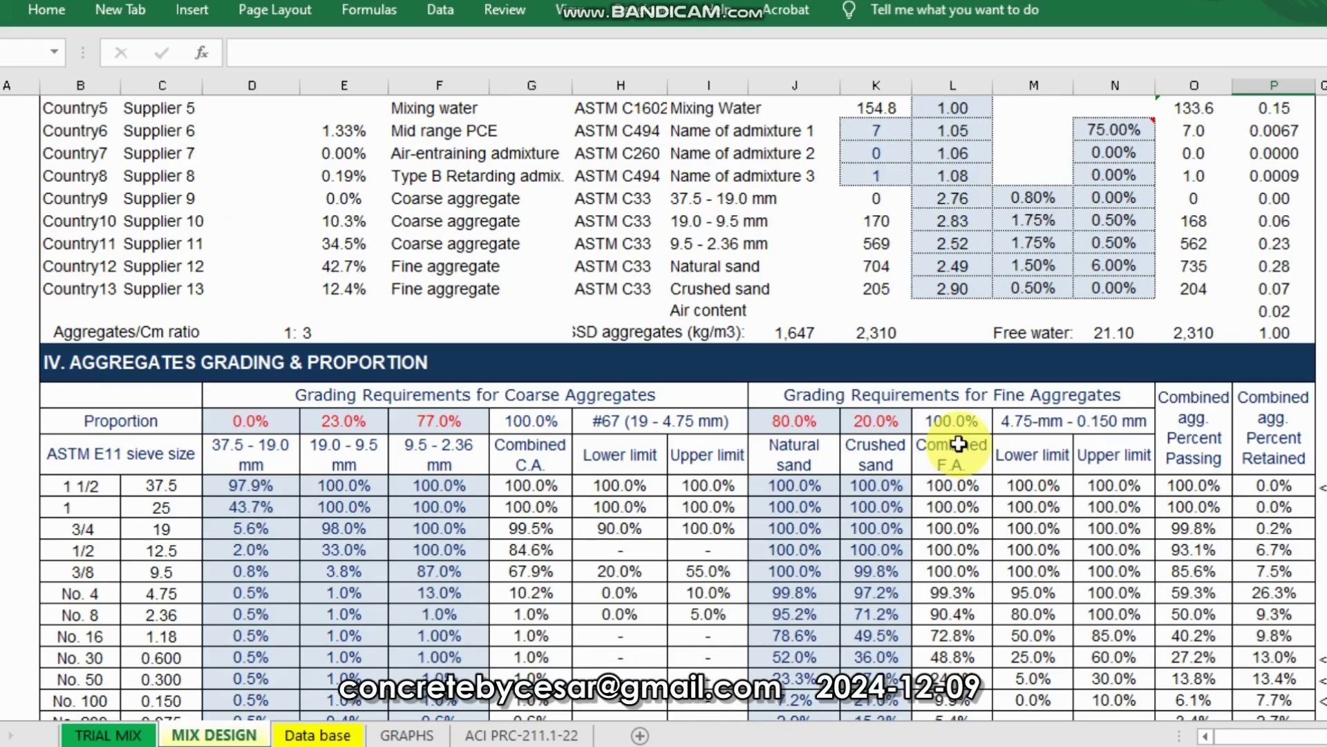
{"action": "scroll", "coordinate": [954, 439], "scroll_direction": "down", "scroll_amount": 1}
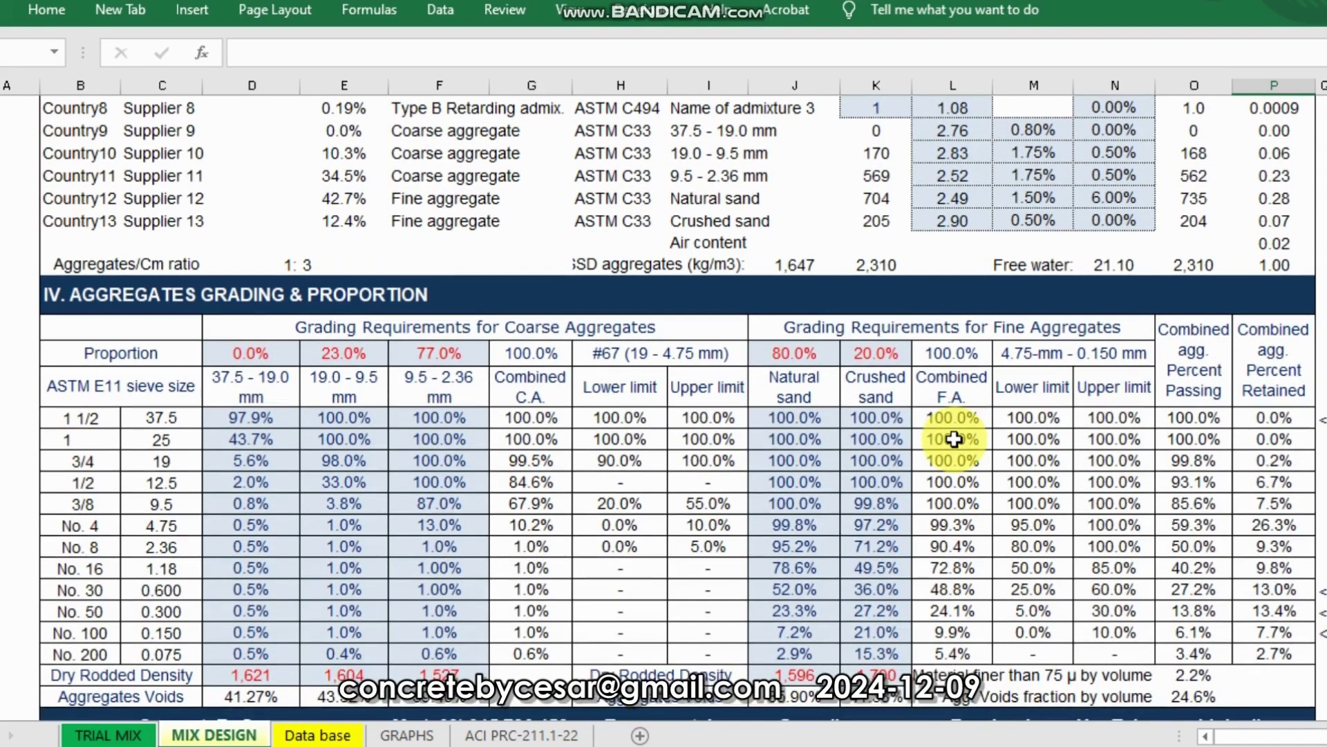
{"action": "scroll", "coordinate": [954, 439], "scroll_direction": "up", "scroll_amount": 1}
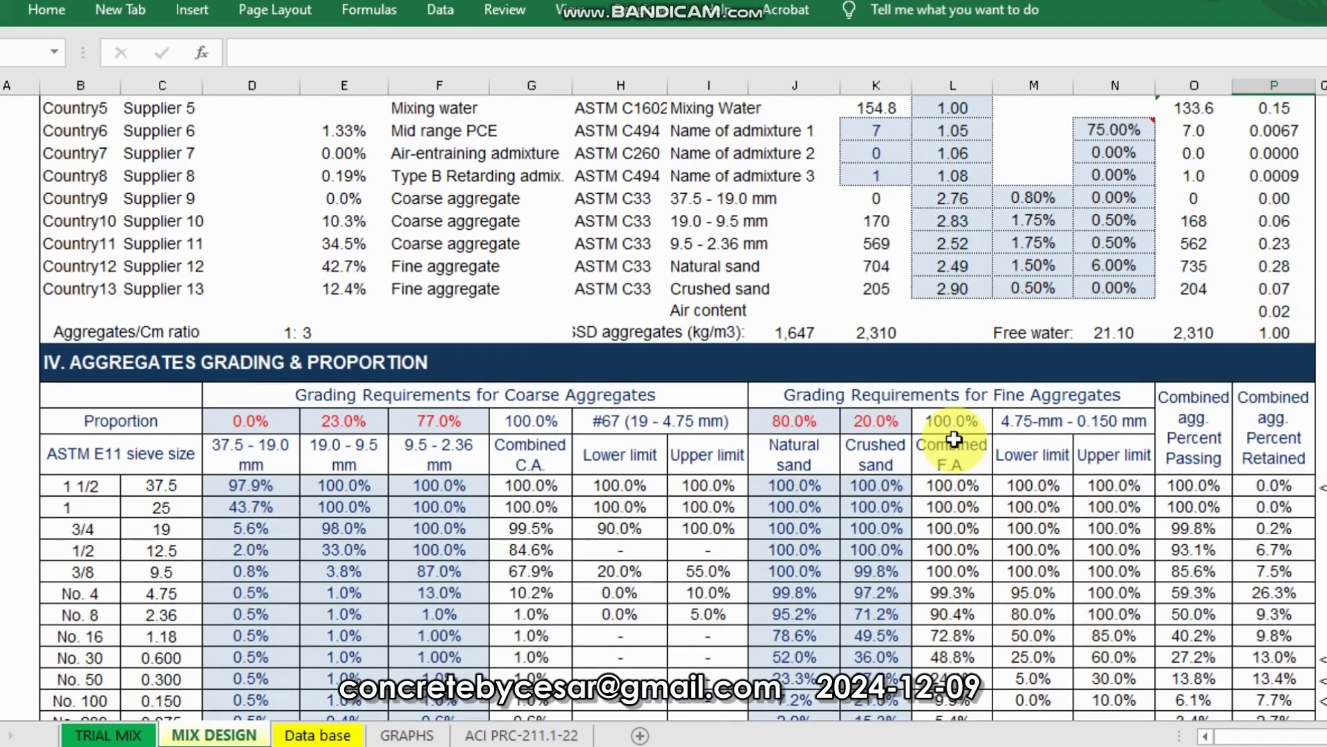
{"action": "scroll", "coordinate": [954, 438], "scroll_direction": "up", "scroll_amount": 8}
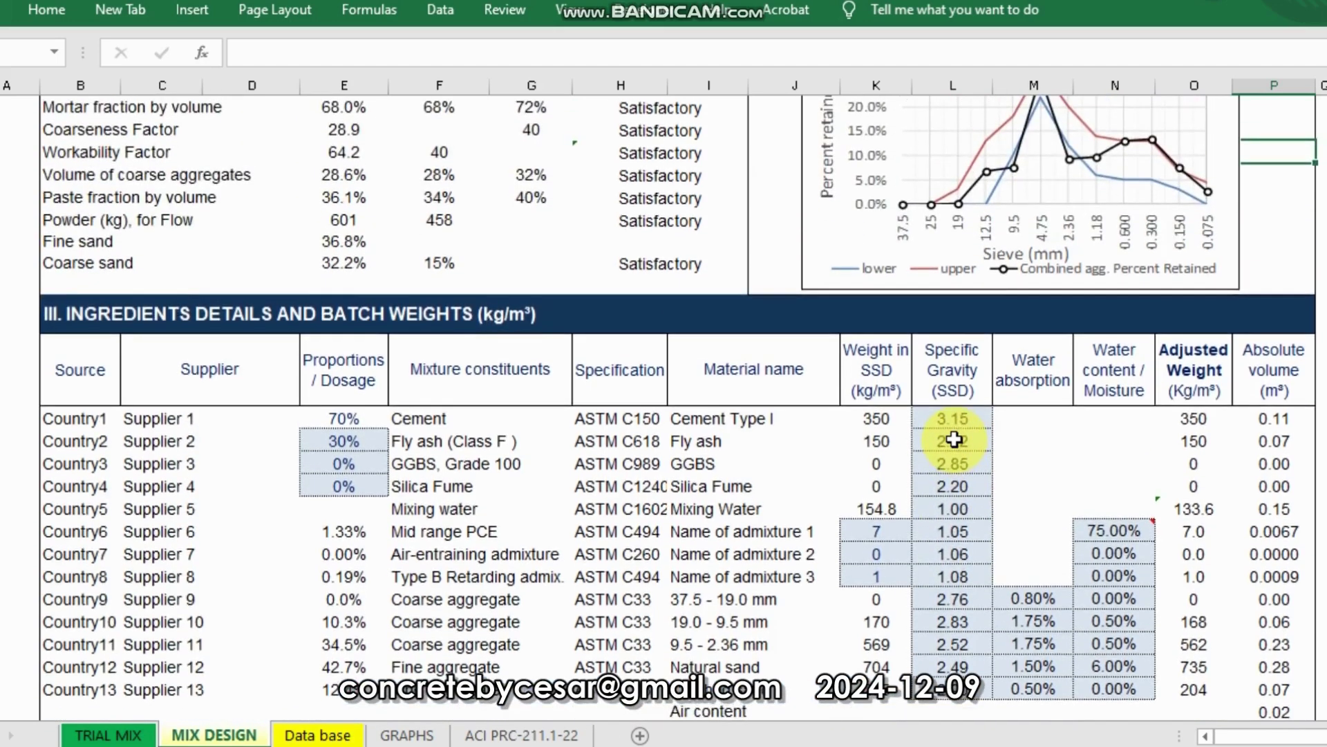
{"action": "scroll", "coordinate": [464, 423], "scroll_direction": "up", "scroll_amount": 2}
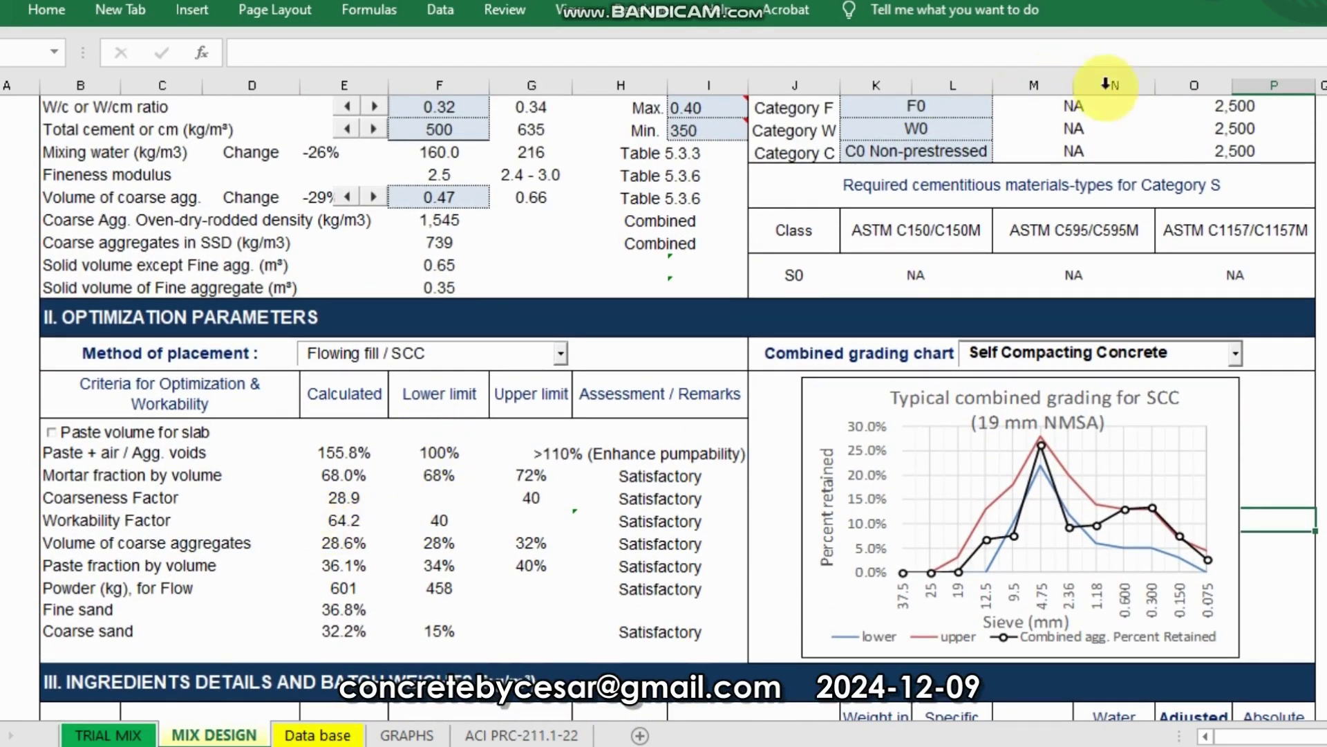
{"action": "scroll", "coordinate": [1168, 3], "scroll_direction": "down", "scroll_amount": 1}
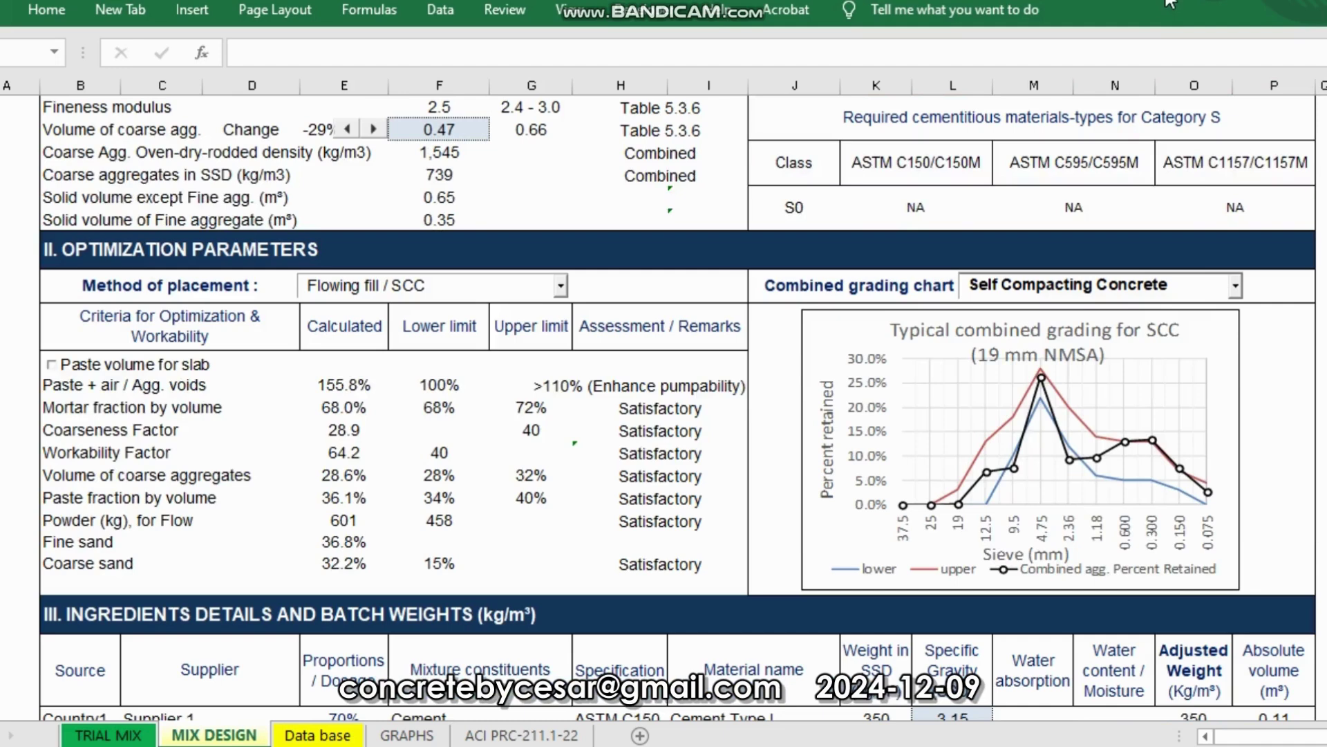
Display the 0.45 Power Chart and the Coarseness & Workability Factor chart in turn for the combined grading.
{"action": "left_click", "coordinate": [1236, 292]}
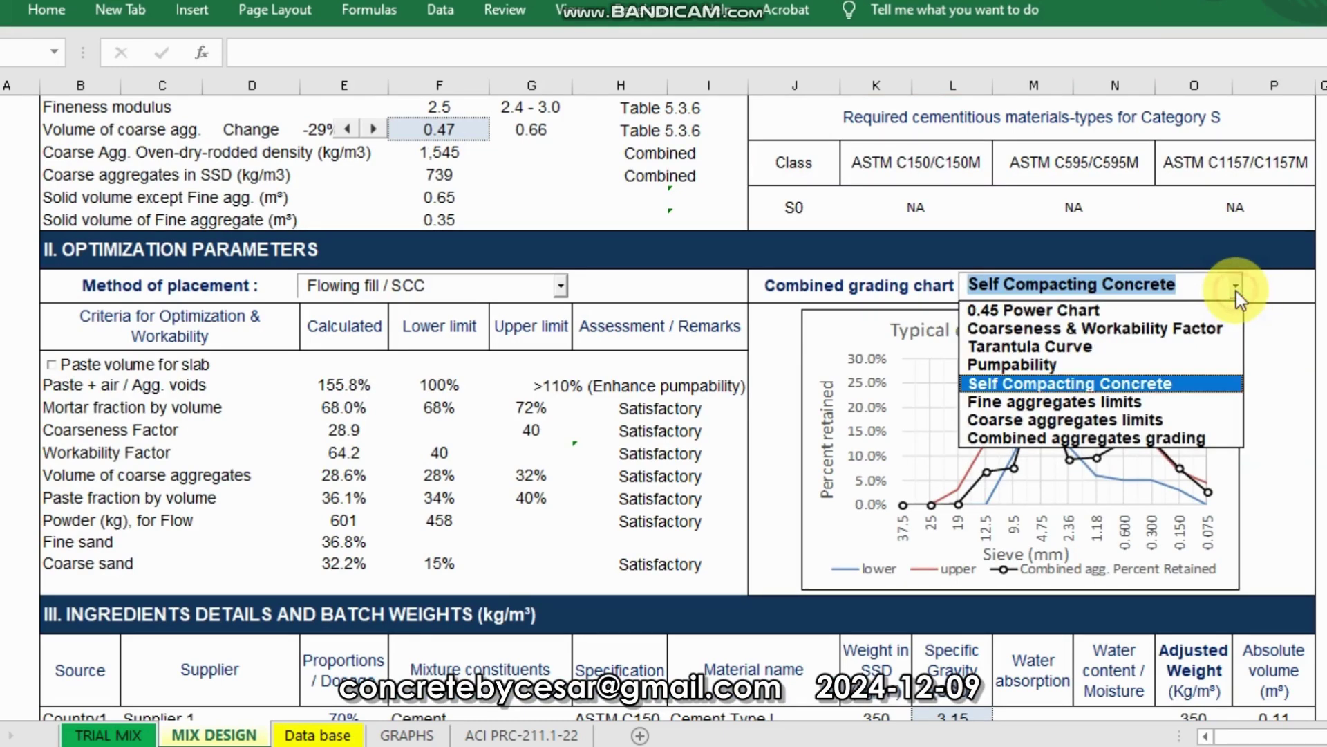
{"action": "left_click", "coordinate": [1112, 310]}
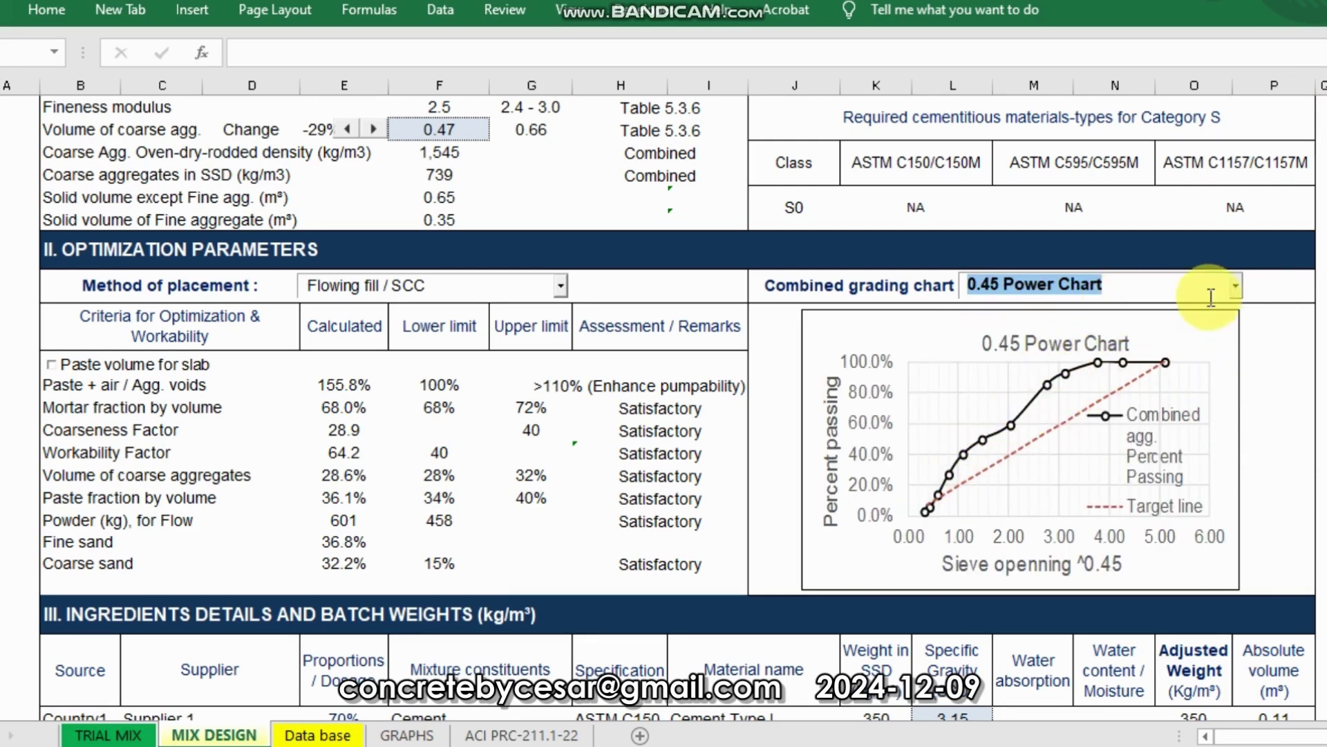
{"action": "left_click", "coordinate": [1238, 286]}
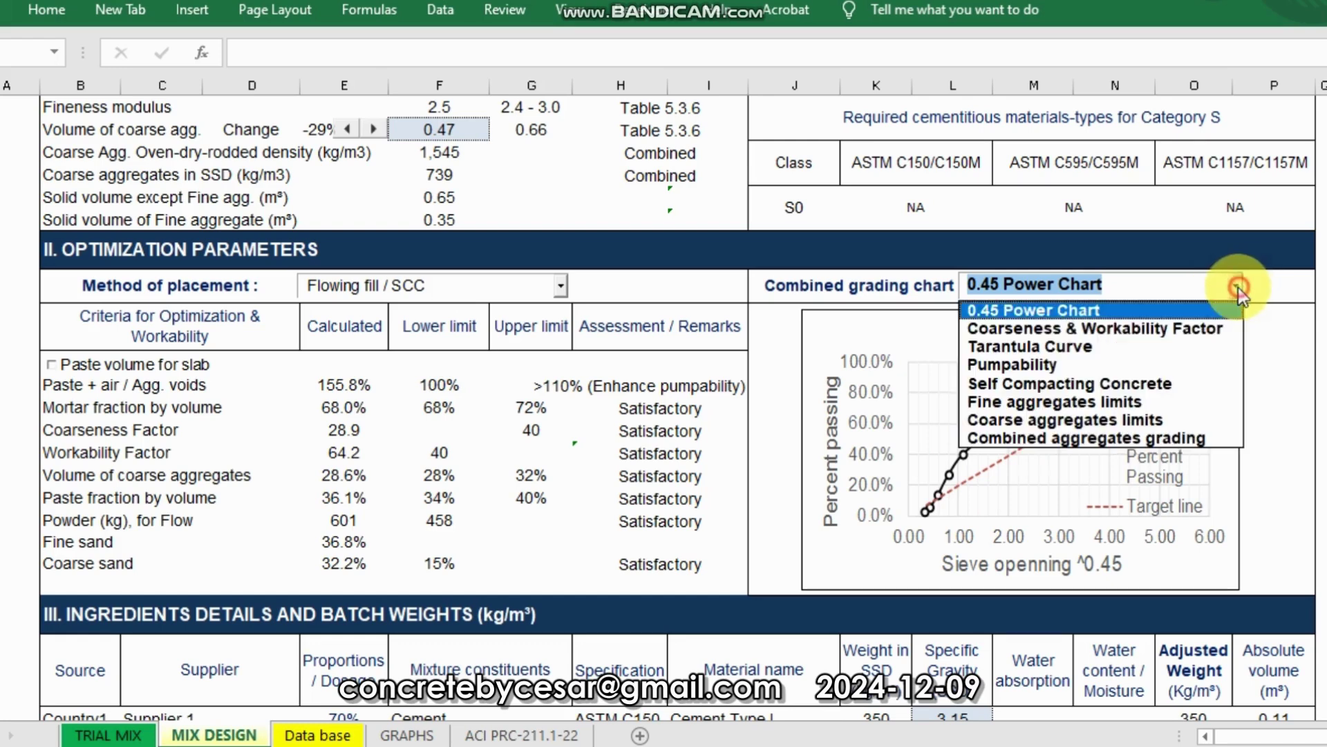
{"action": "left_click", "coordinate": [1141, 329]}
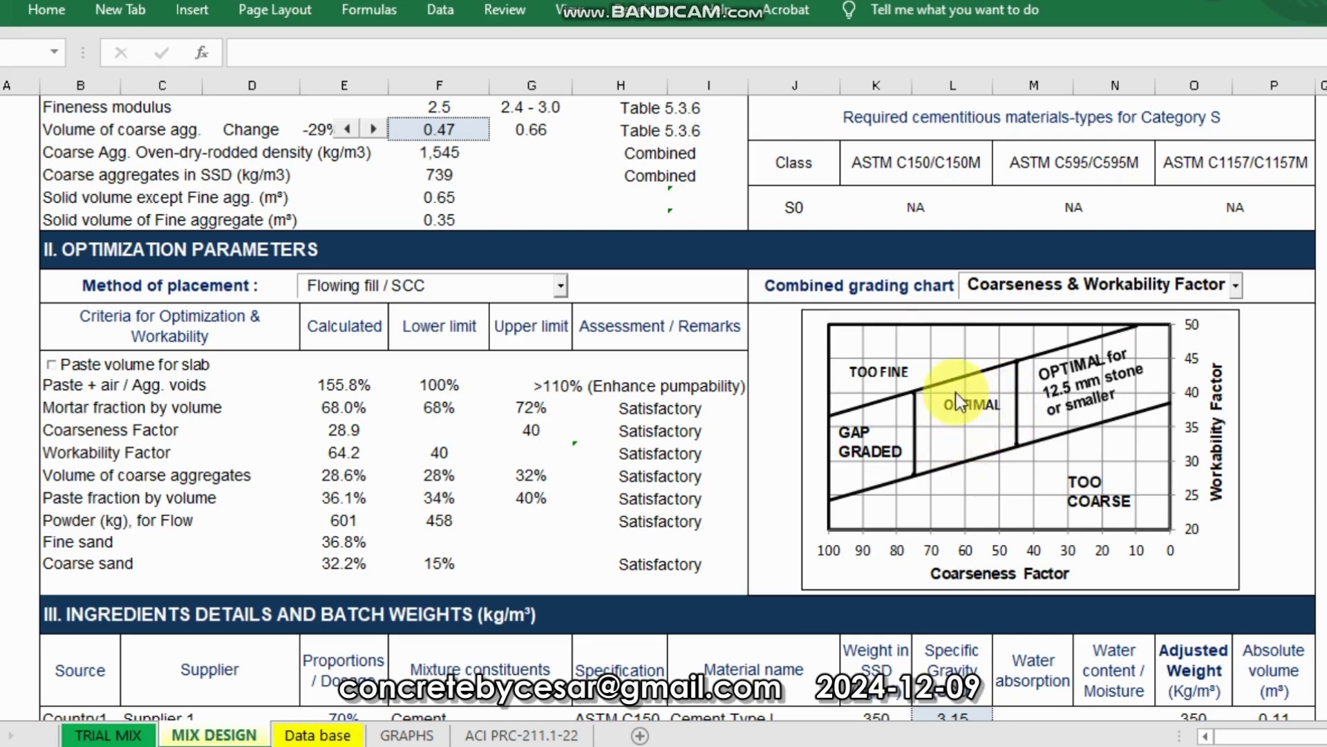
Display the Tarantula Curve and the Pumpability chart in turn, comparing the combined grading with the mixture parameters.
{"action": "left_click", "coordinate": [1237, 285]}
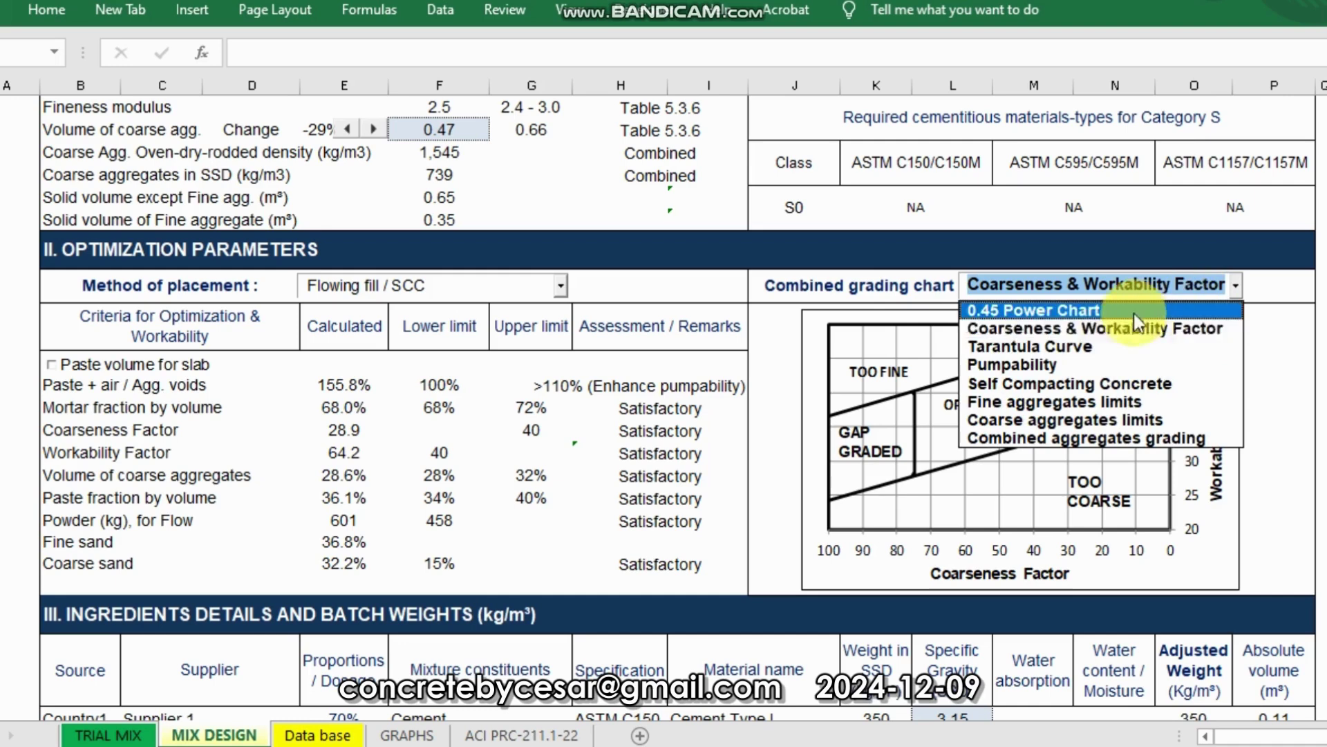
{"action": "left_click", "coordinate": [1105, 346]}
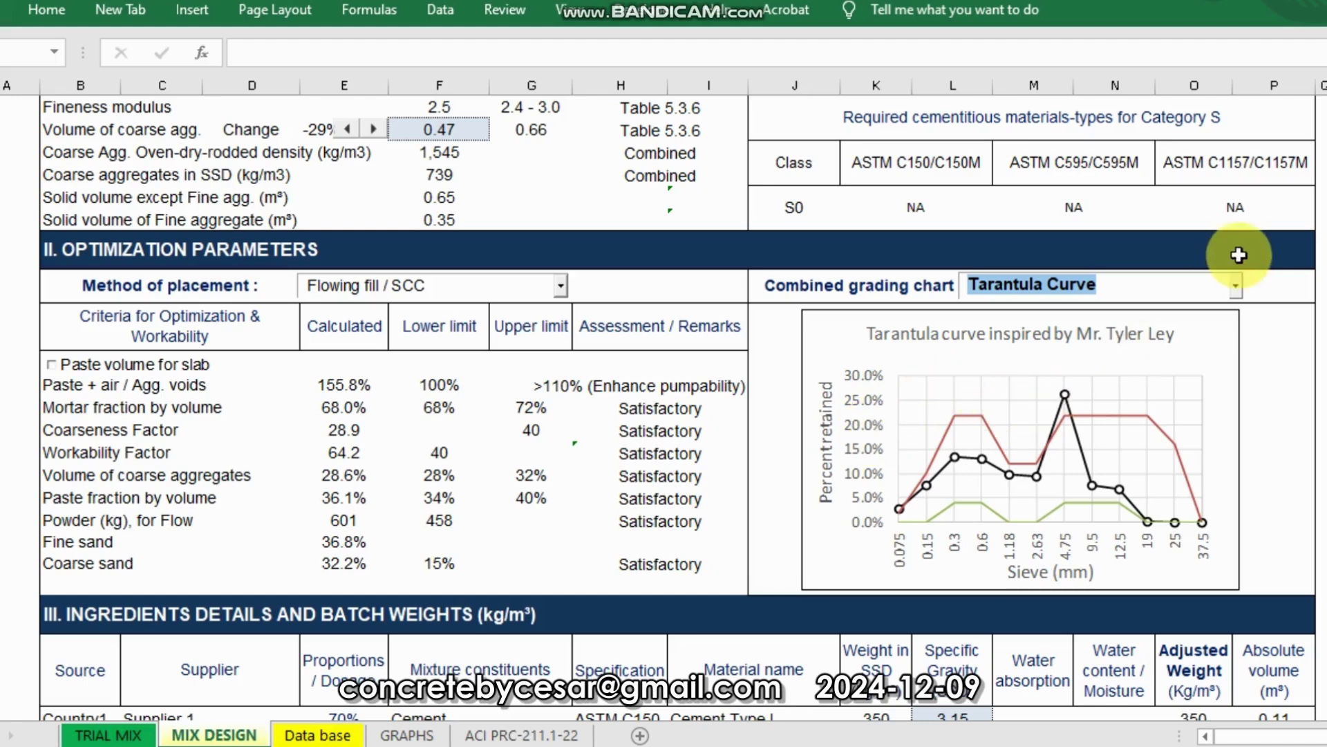
{"action": "left_click", "coordinate": [1236, 290]}
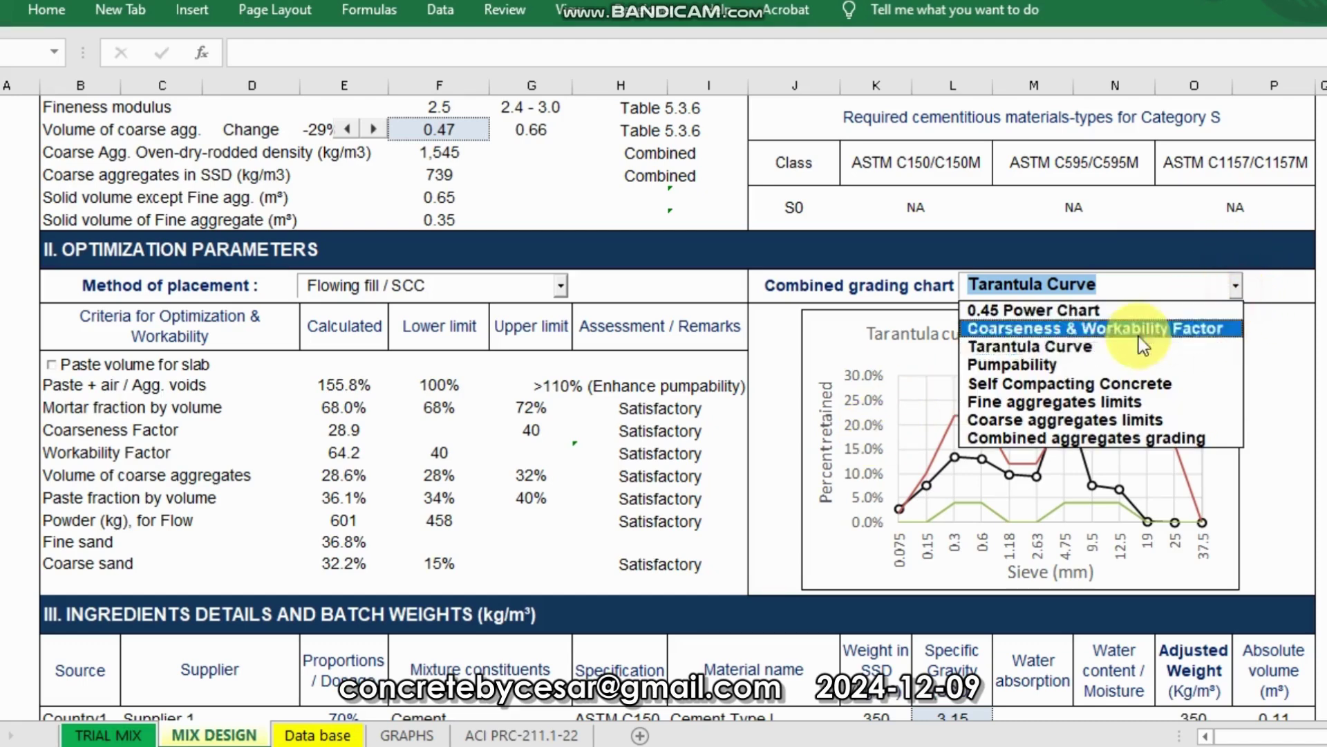
{"action": "left_click", "coordinate": [1104, 366]}
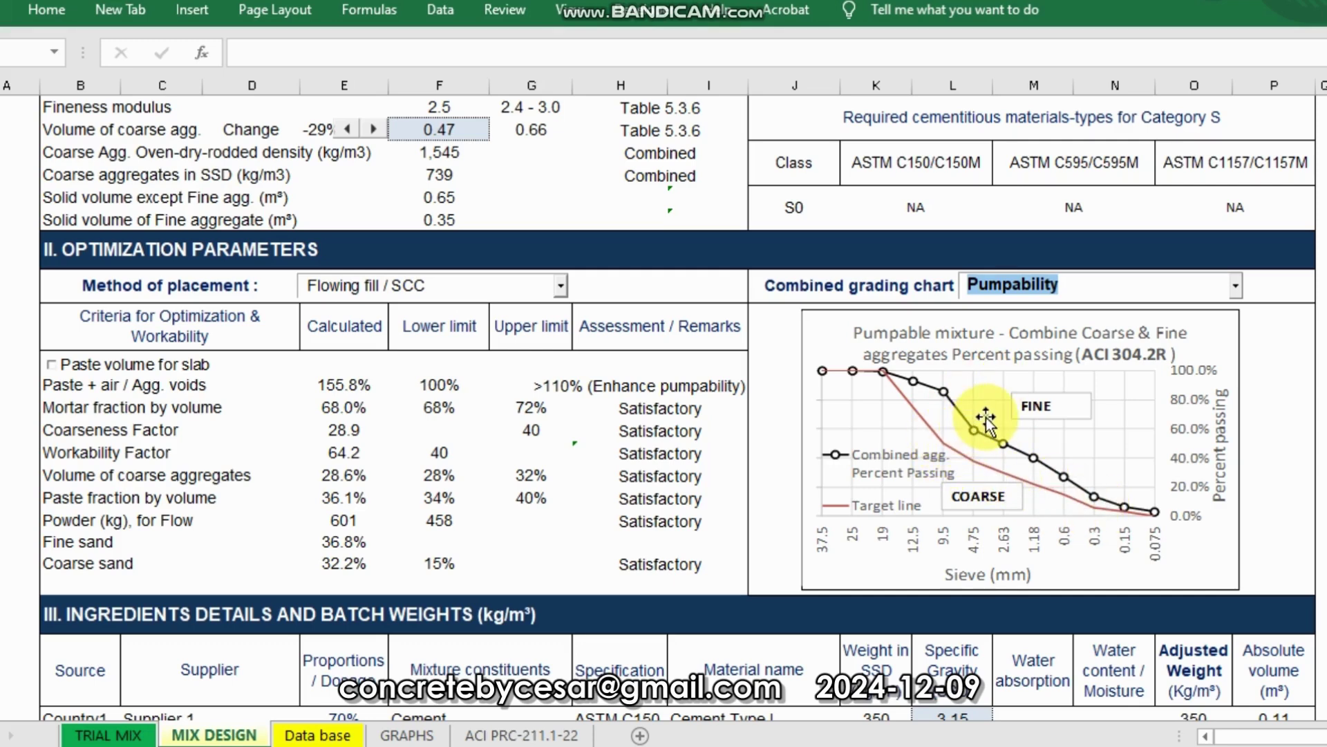
{"action": "scroll", "coordinate": [987, 420], "scroll_direction": "up", "scroll_amount": 4}
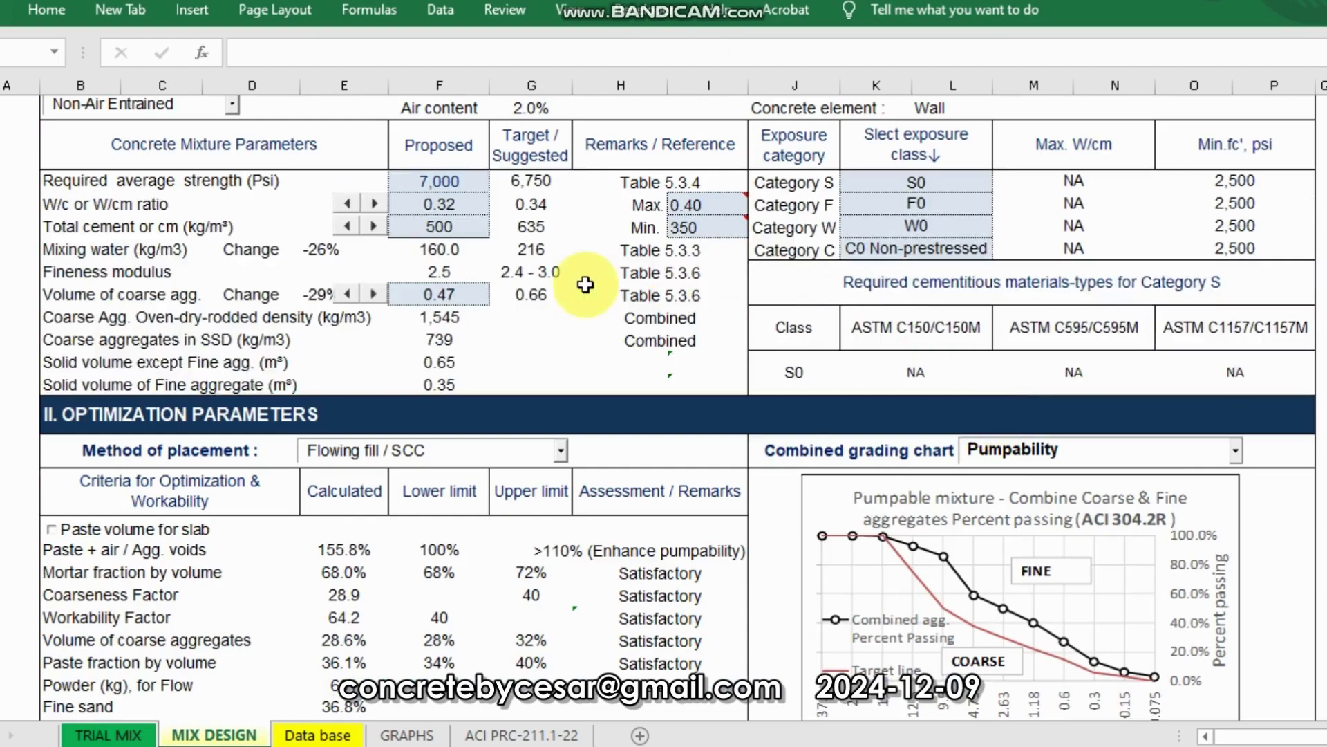
{"action": "scroll", "coordinate": [459, 385], "scroll_direction": "up", "scroll_amount": 1}
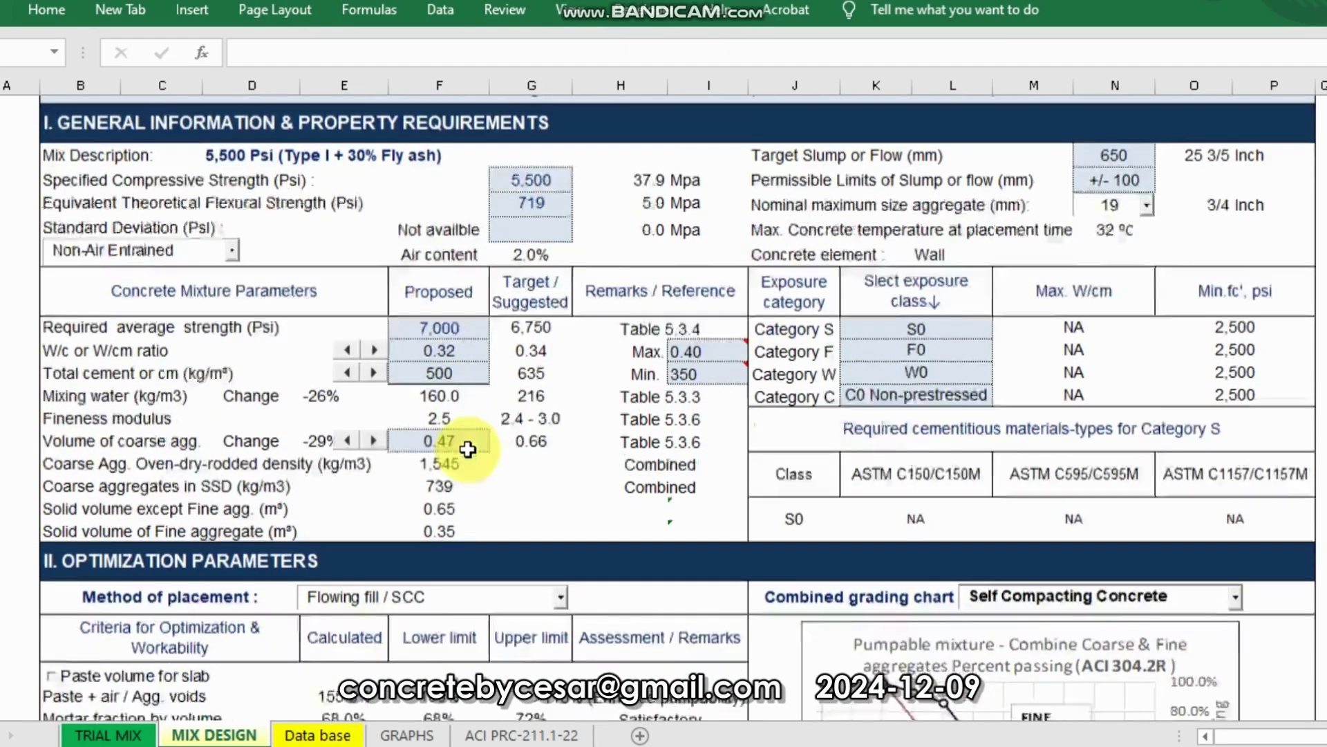
{"action": "scroll", "coordinate": [466, 450], "scroll_direction": "down", "scroll_amount": 2}
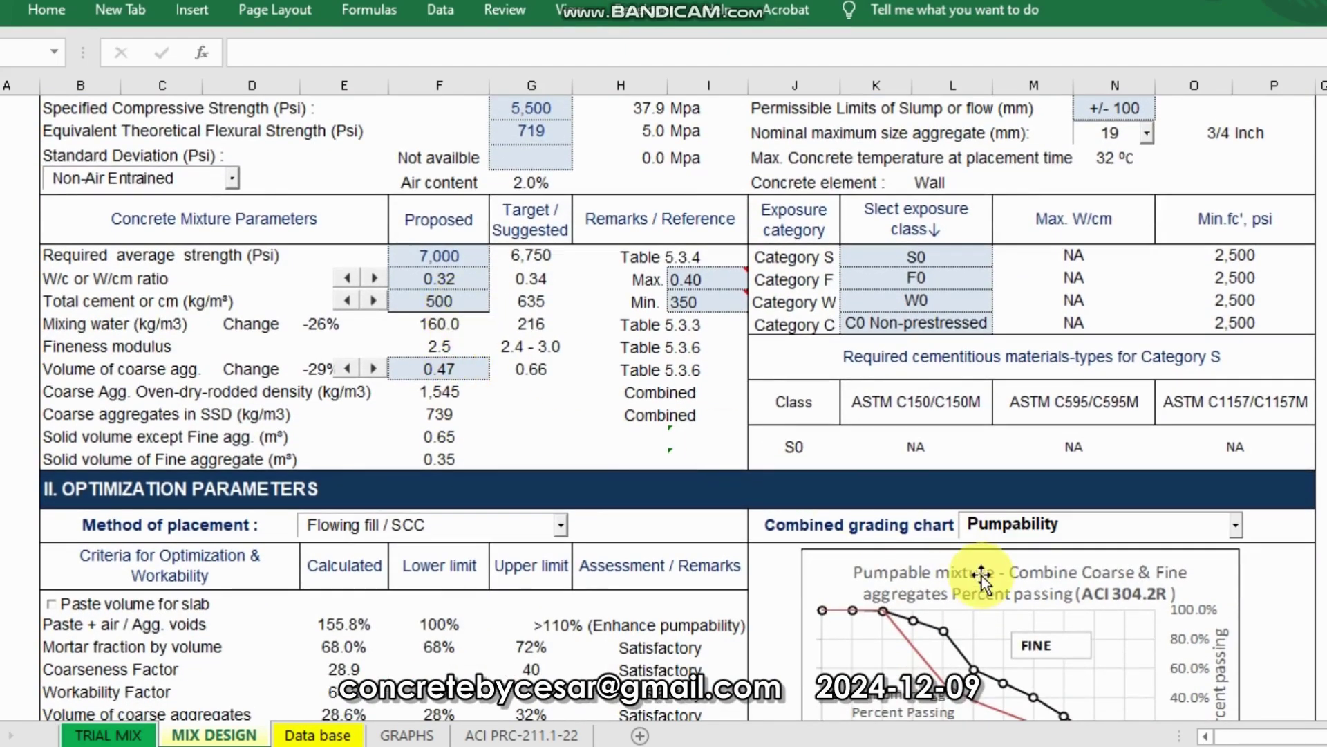
{"action": "scroll", "coordinate": [982, 574], "scroll_direction": "down", "scroll_amount": 4}
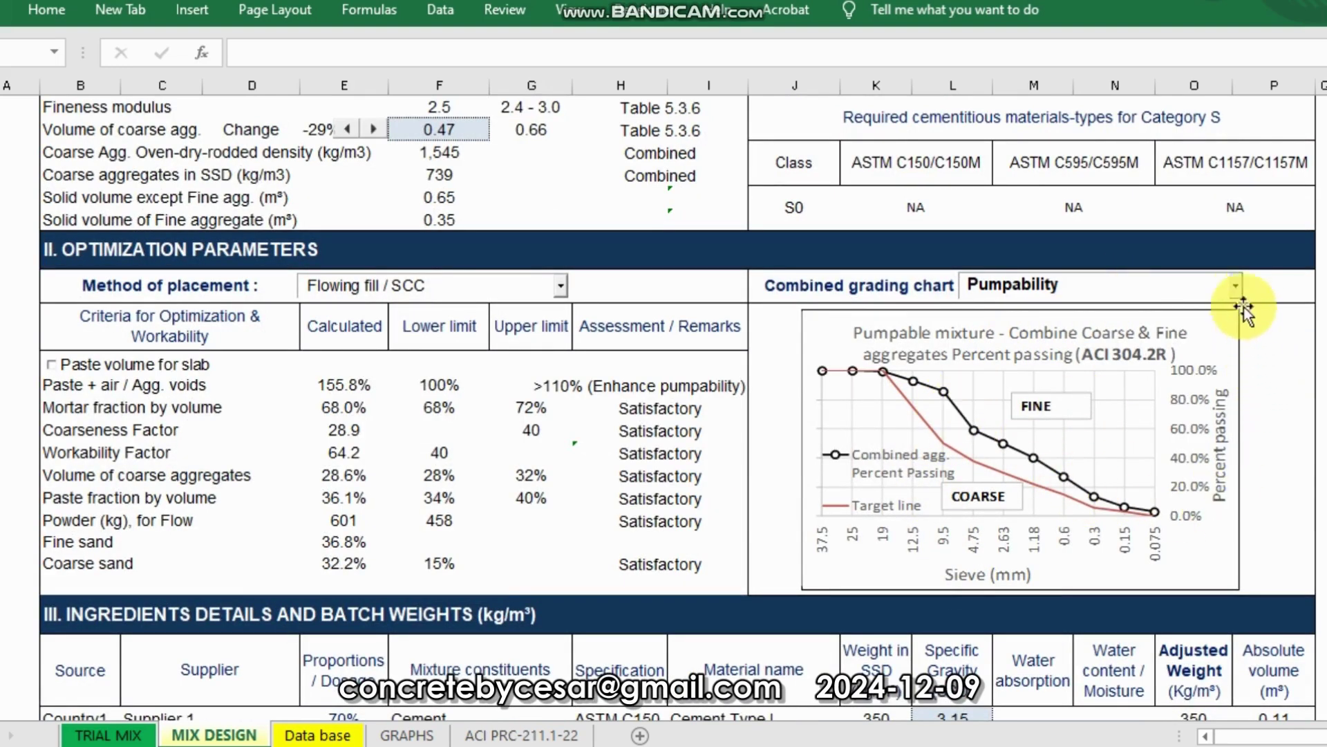
Display the Self Compacting Concrete chart and the Fine aggregates limits chart in turn for the mix.
{"action": "left_click", "coordinate": [1235, 286]}
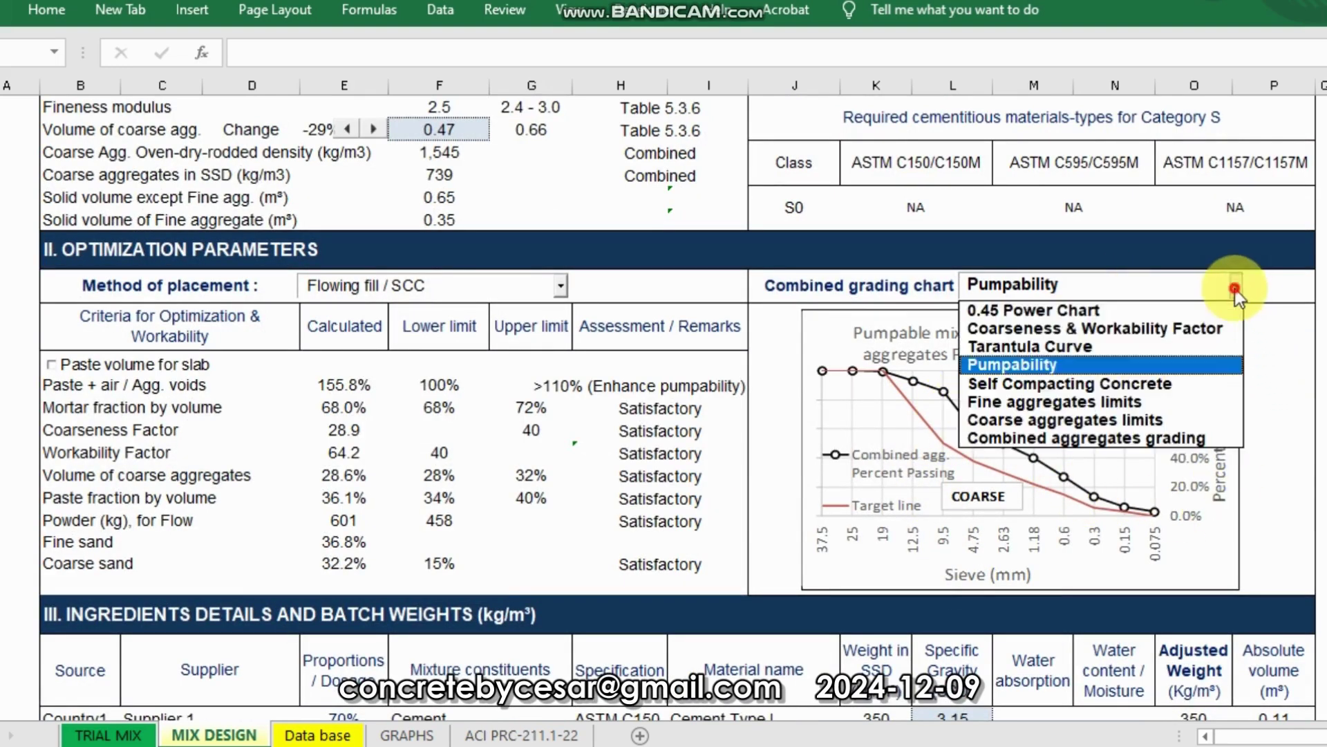
{"action": "left_click", "coordinate": [1140, 382]}
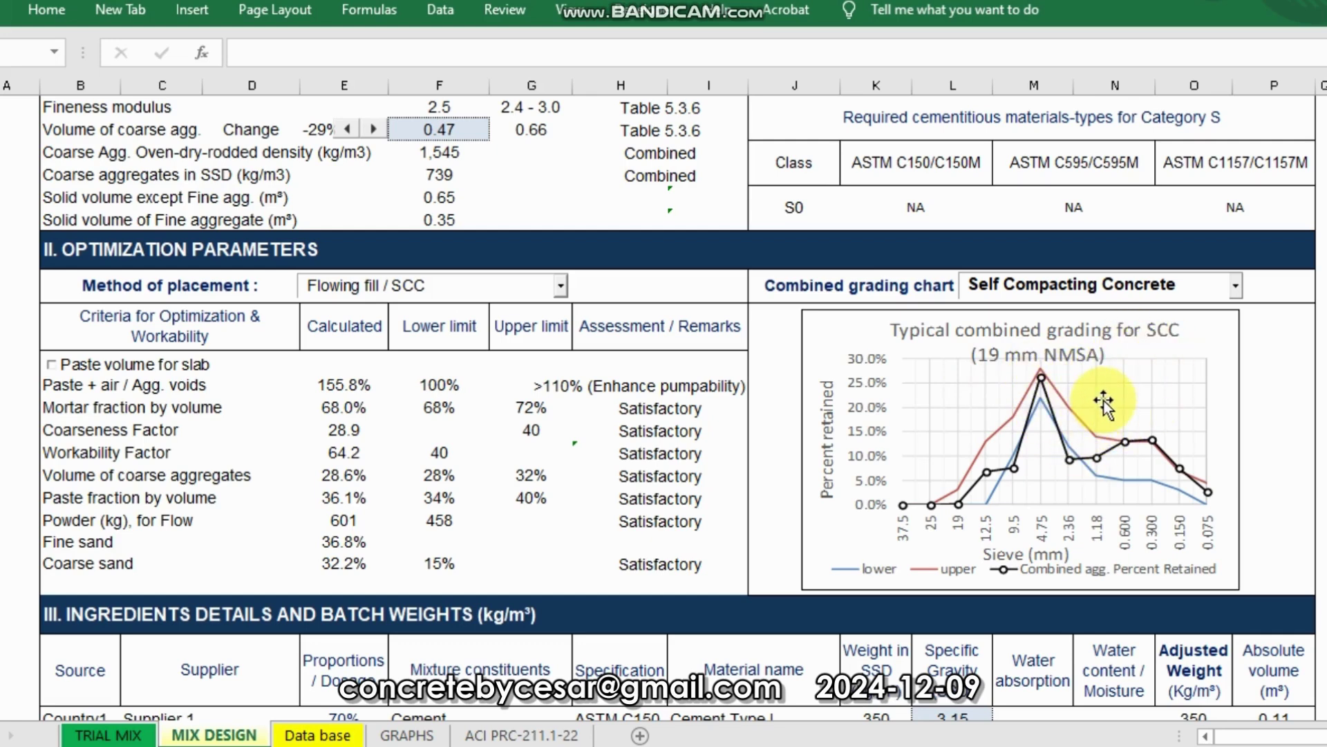
{"action": "scroll", "coordinate": [1105, 401], "scroll_direction": "up", "scroll_amount": 4}
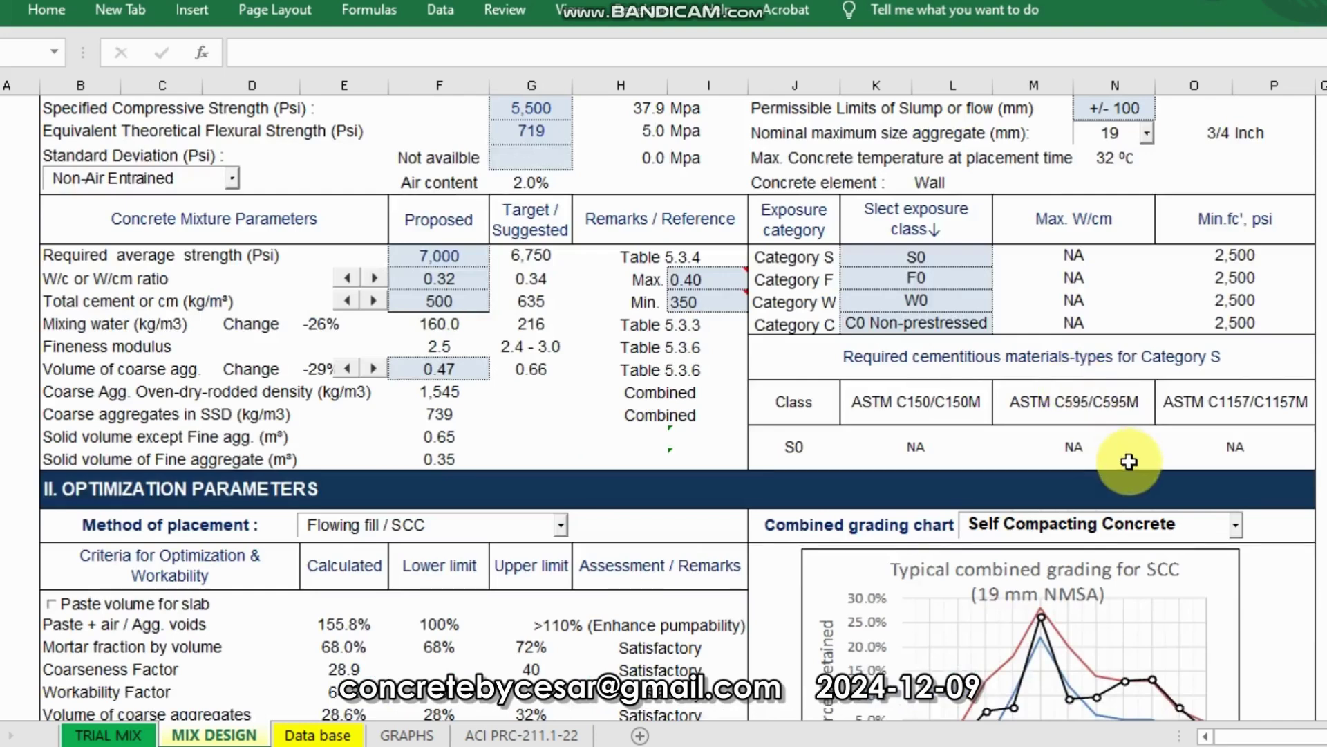
{"action": "scroll", "coordinate": [1129, 461], "scroll_direction": "down", "scroll_amount": 3}
{"action": "left_click", "coordinate": [1237, 360]}
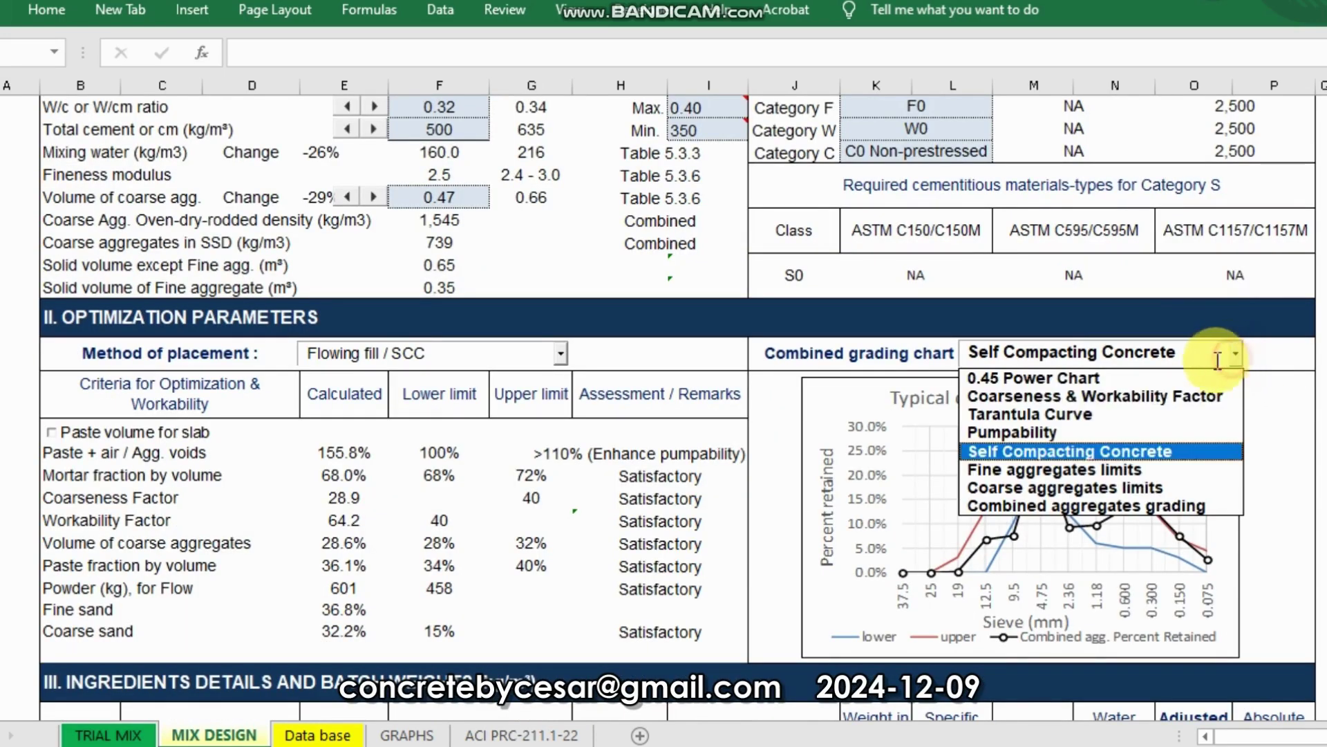
{"action": "left_click", "coordinate": [1106, 471]}
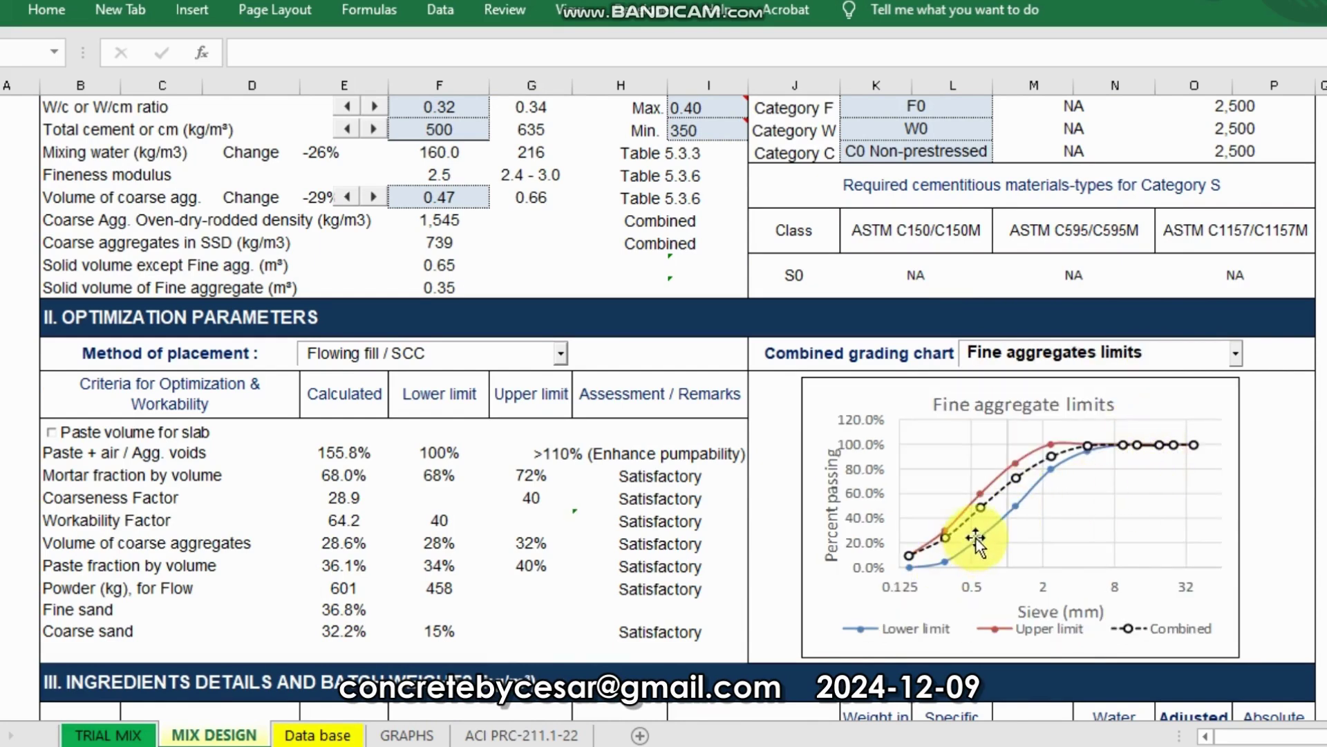
Display the Coarse aggregates limits chart and compare it with the batch weights and the aggregate grading table.
{"action": "left_click", "coordinate": [1238, 354]}
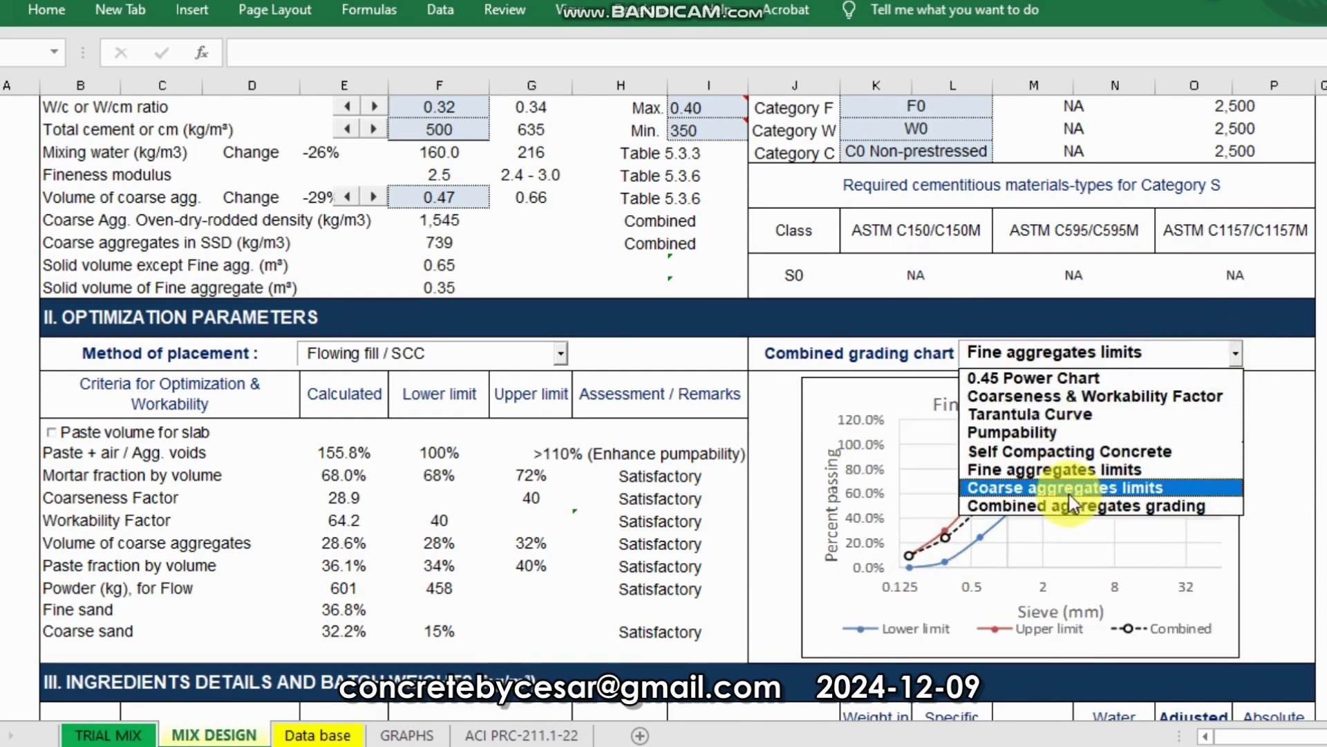
{"action": "left_click", "coordinate": [1072, 488]}
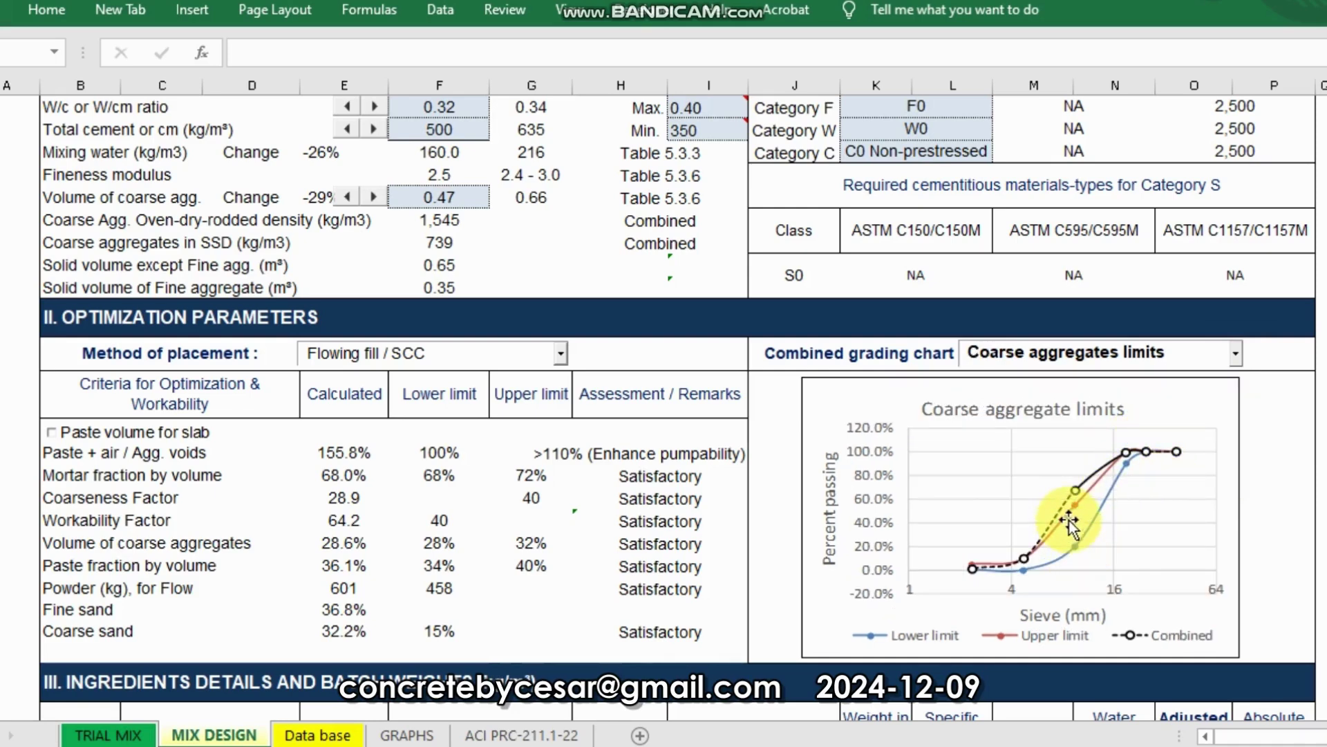
{"action": "left_click", "coordinate": [1233, 358]}
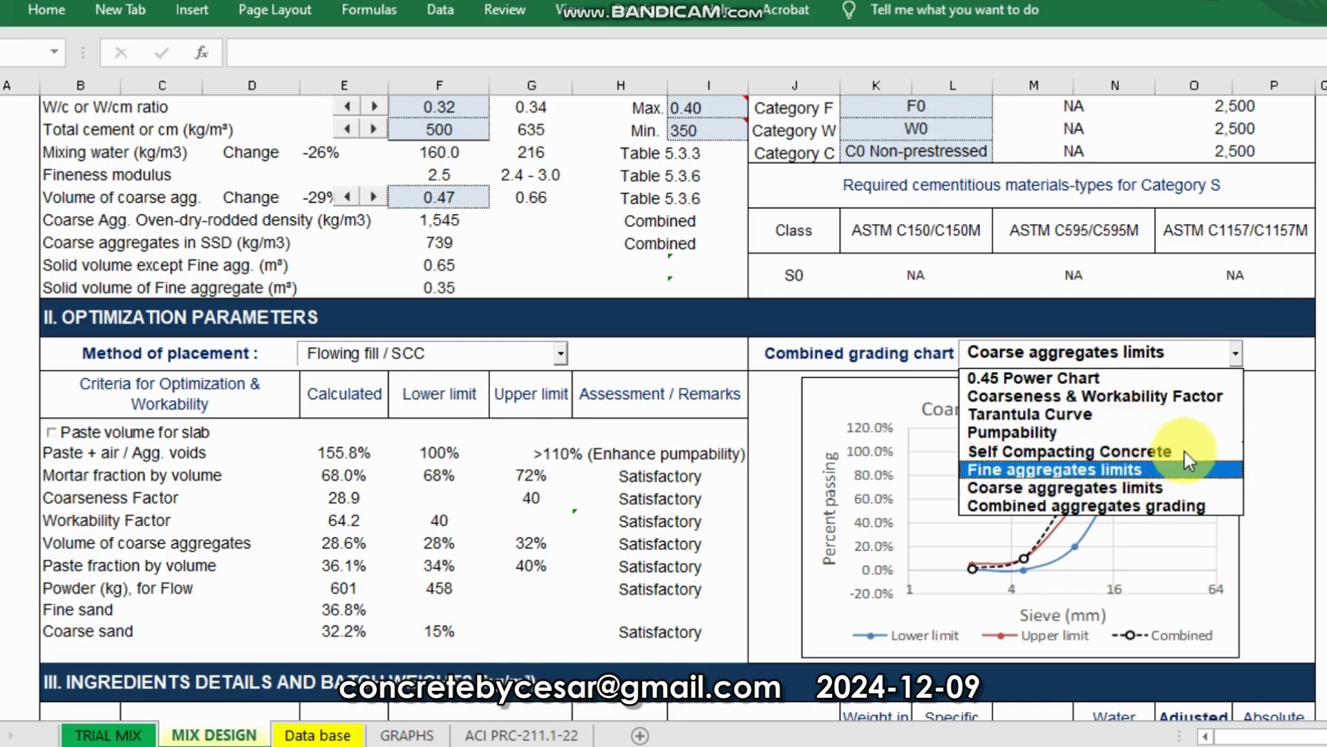
{"action": "left_click", "coordinate": [1274, 453]}
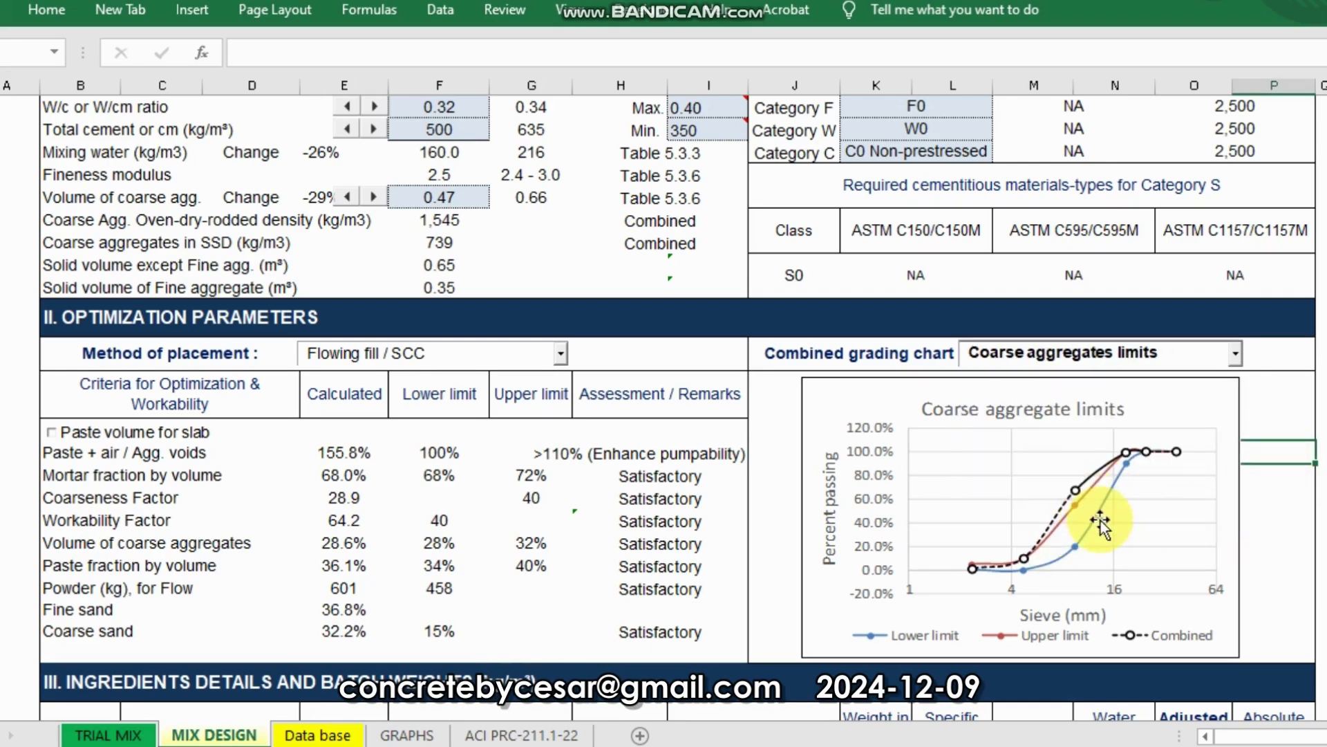
{"action": "scroll", "coordinate": [1051, 529], "scroll_direction": "down", "scroll_amount": 7}
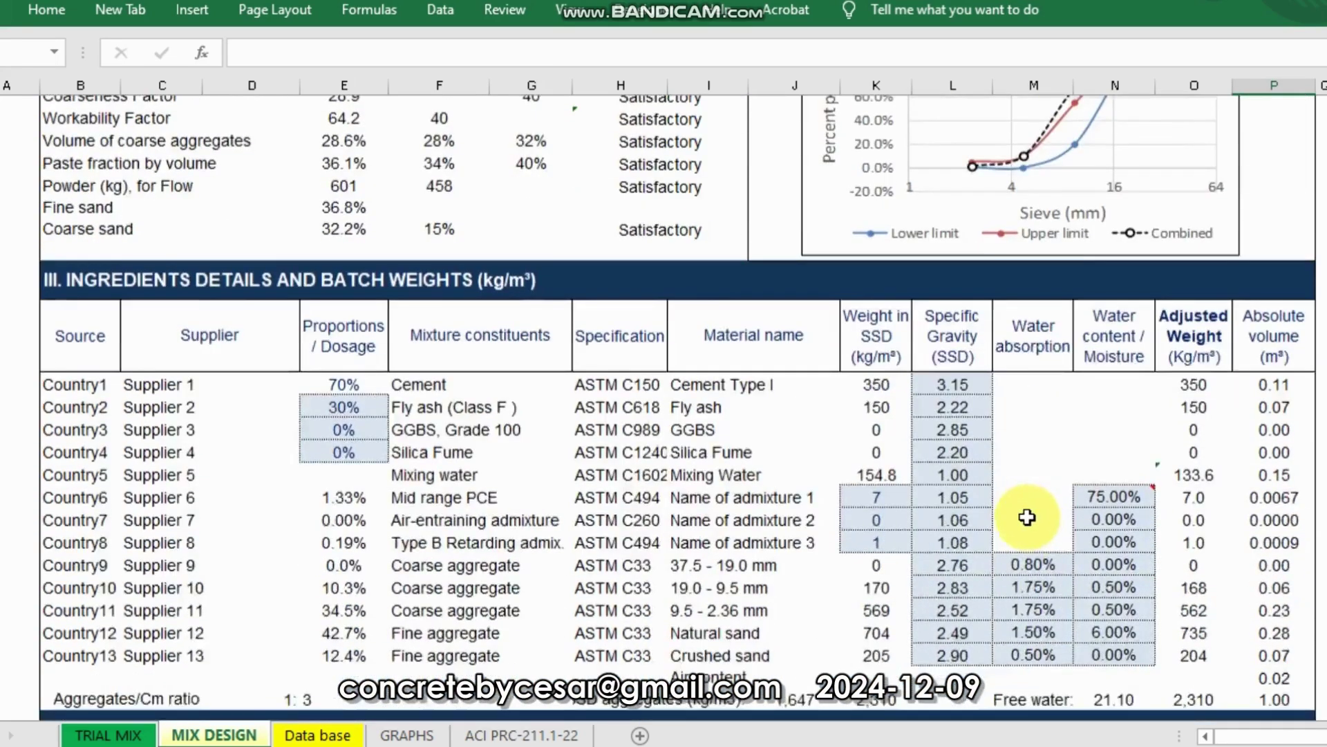
{"action": "scroll", "coordinate": [1027, 517], "scroll_direction": "down", "scroll_amount": 6}
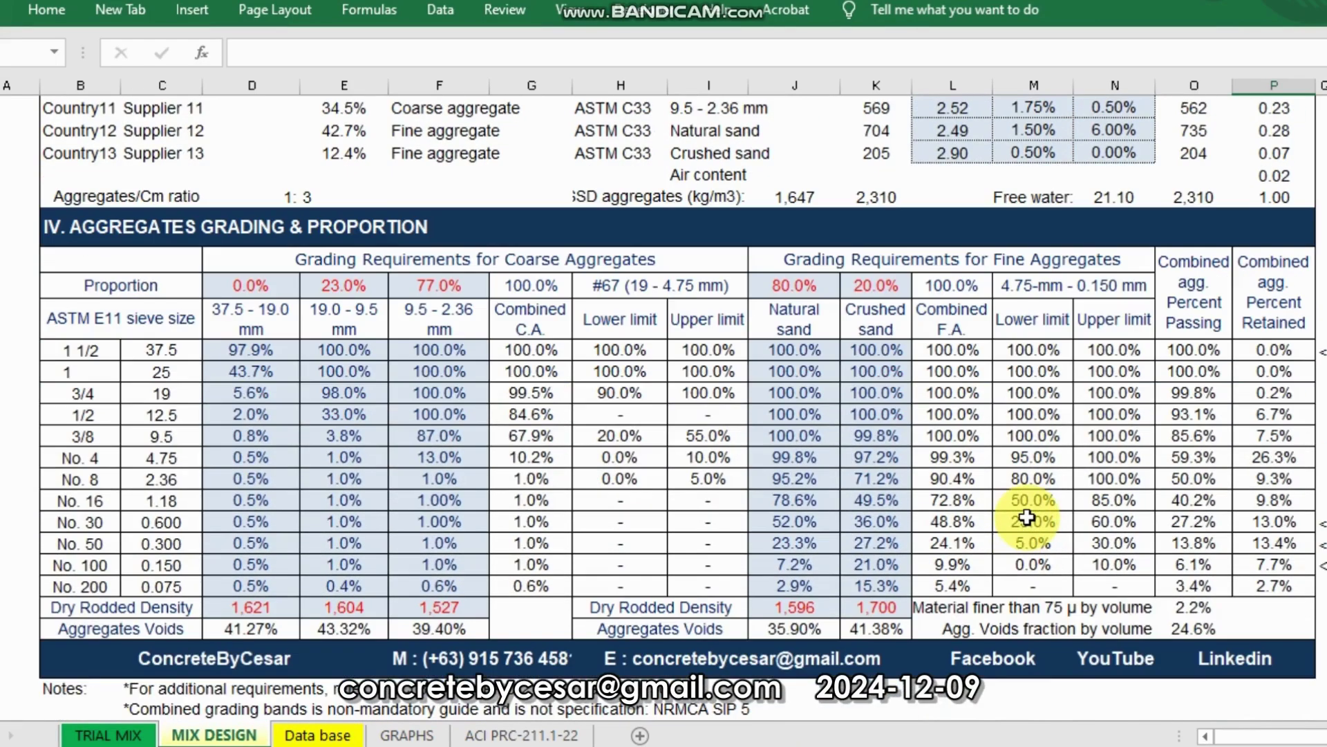
{"action": "scroll", "coordinate": [1041, 512], "scroll_direction": "up", "scroll_amount": 3}
{"action": "scroll", "coordinate": [1043, 508], "scroll_direction": "up", "scroll_amount": 11}
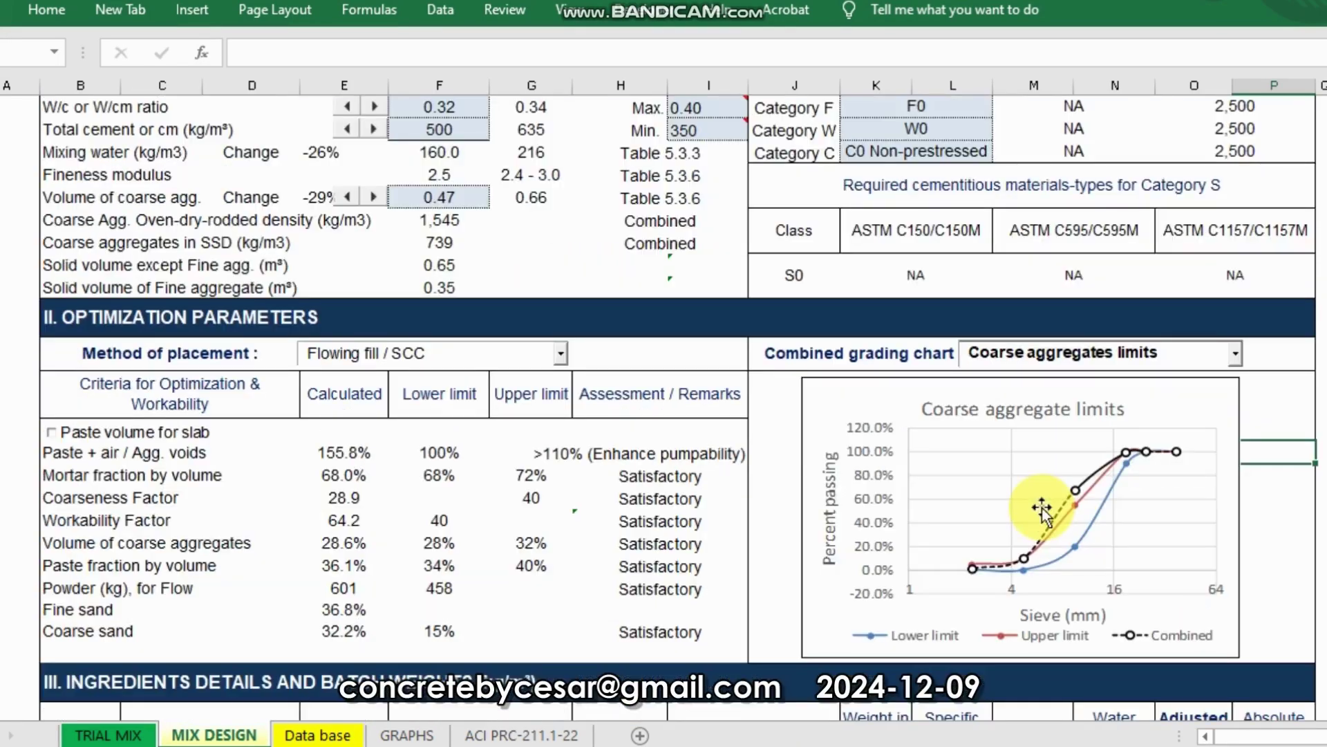
Display the Combined aggregates grading chart, and switch the combined grading chart back to Self Compacting Concrete.
{"action": "scroll", "coordinate": [1142, 473], "scroll_direction": "down", "scroll_amount": 2}
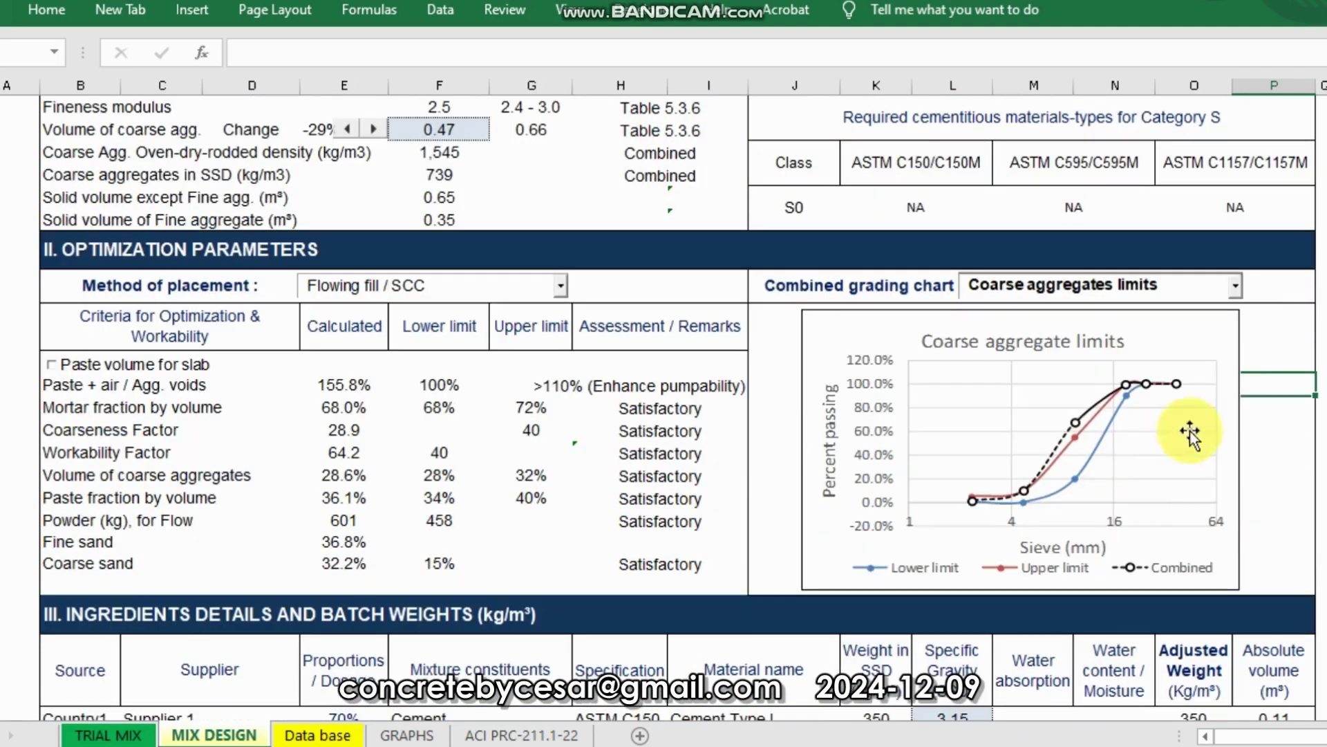
{"action": "left_click", "coordinate": [1236, 286]}
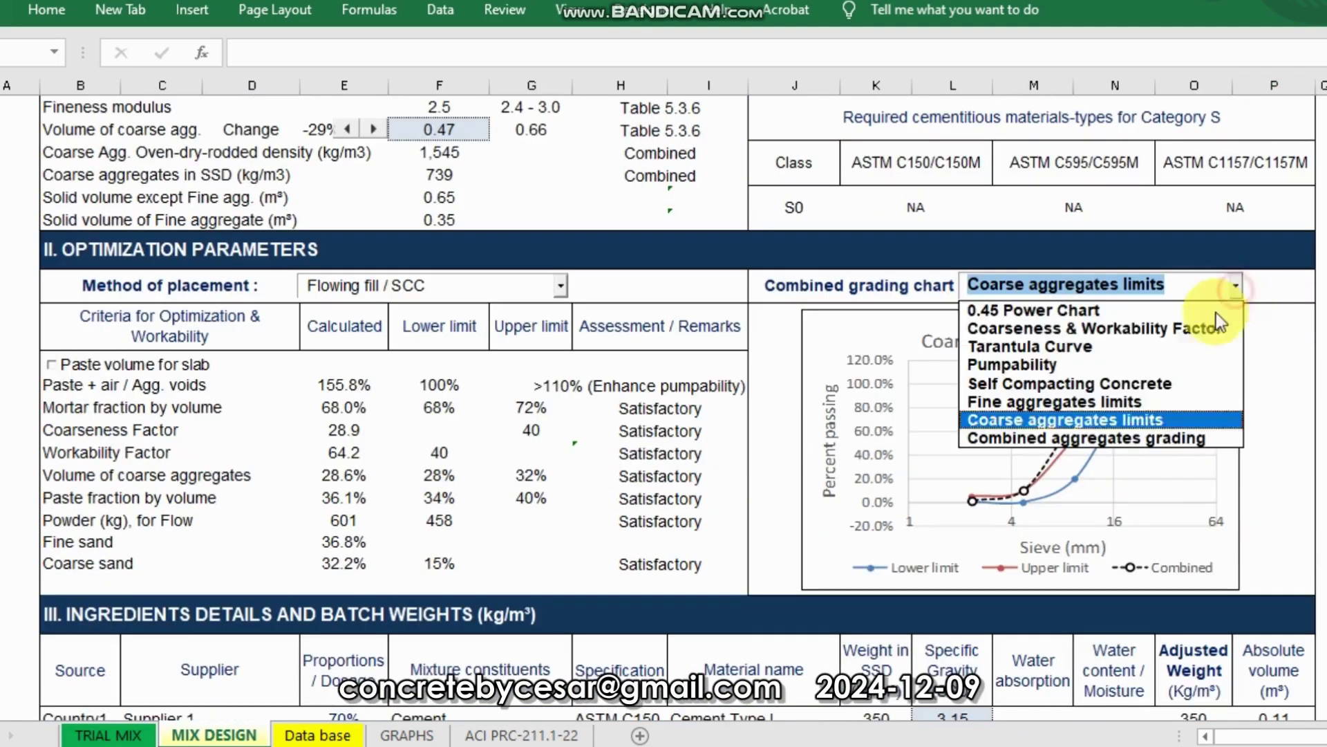
{"action": "left_click", "coordinate": [1152, 437]}
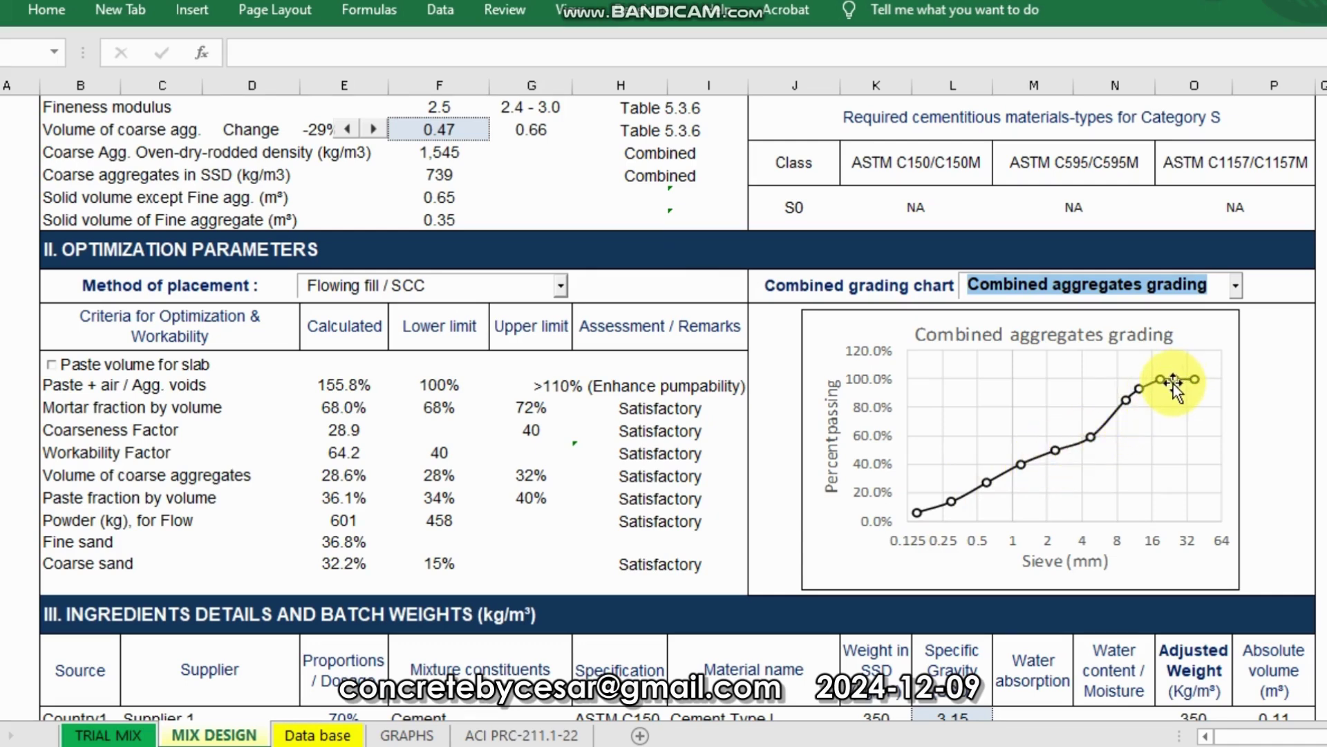
{"action": "left_click", "coordinate": [1236, 286]}
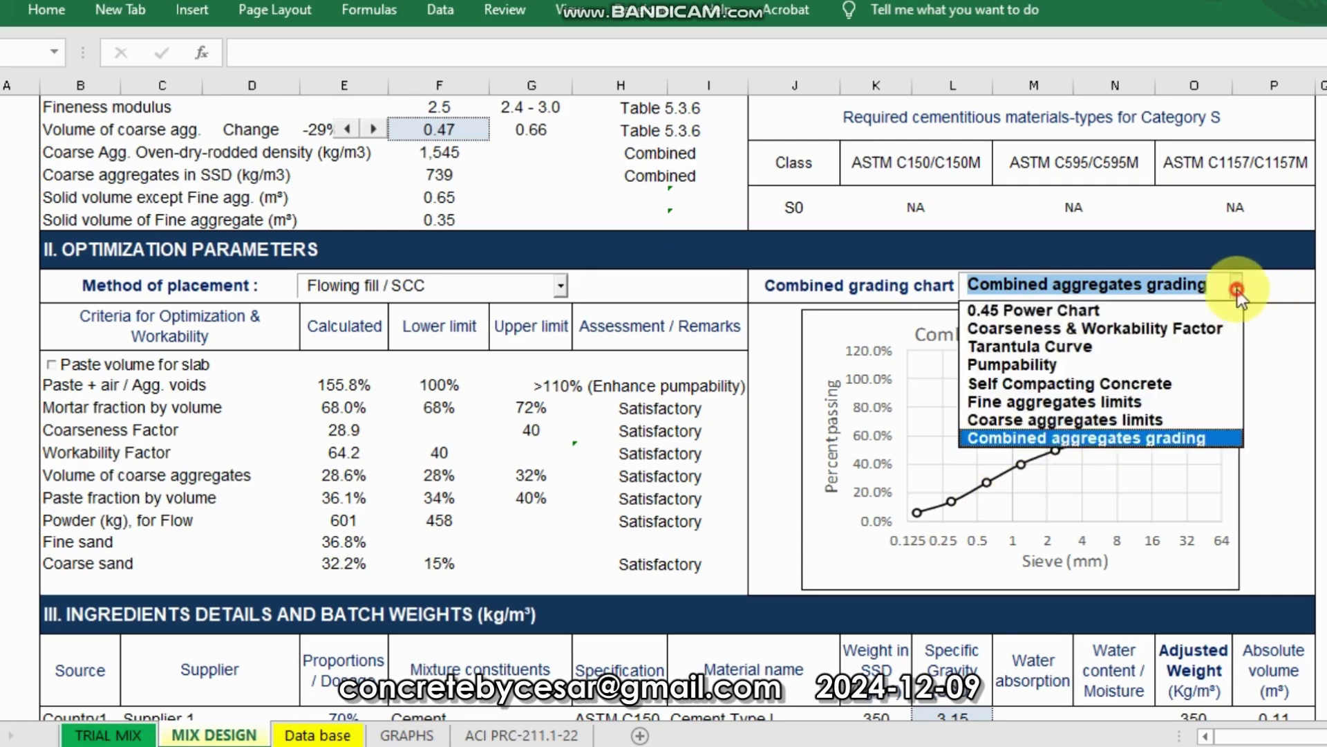
{"action": "left_click", "coordinate": [1113, 383]}
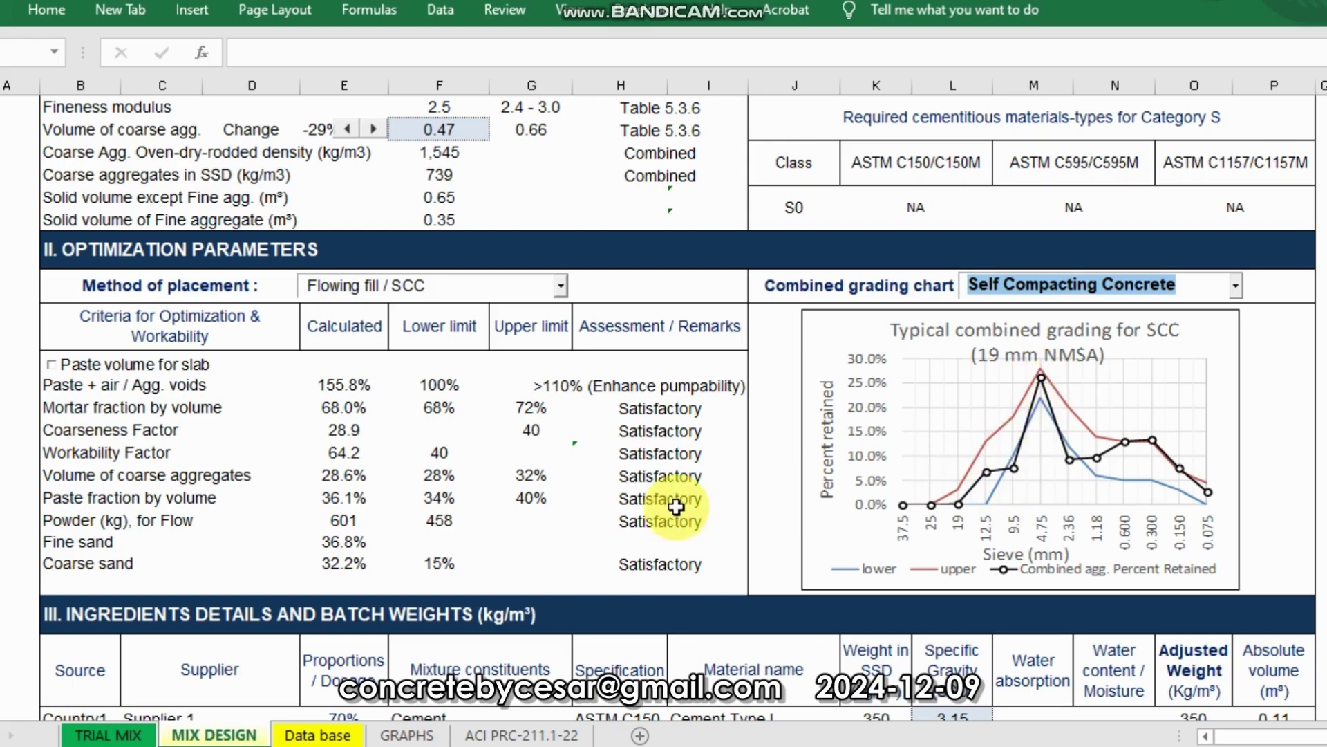
Check the fly ash proportion and its SSD weight in the ingredients and batch weights table.
{"action": "scroll", "coordinate": [666, 504], "scroll_direction": "down", "scroll_amount": 3}
{"action": "scroll", "coordinate": [668, 512], "scroll_direction": "down", "scroll_amount": 9}
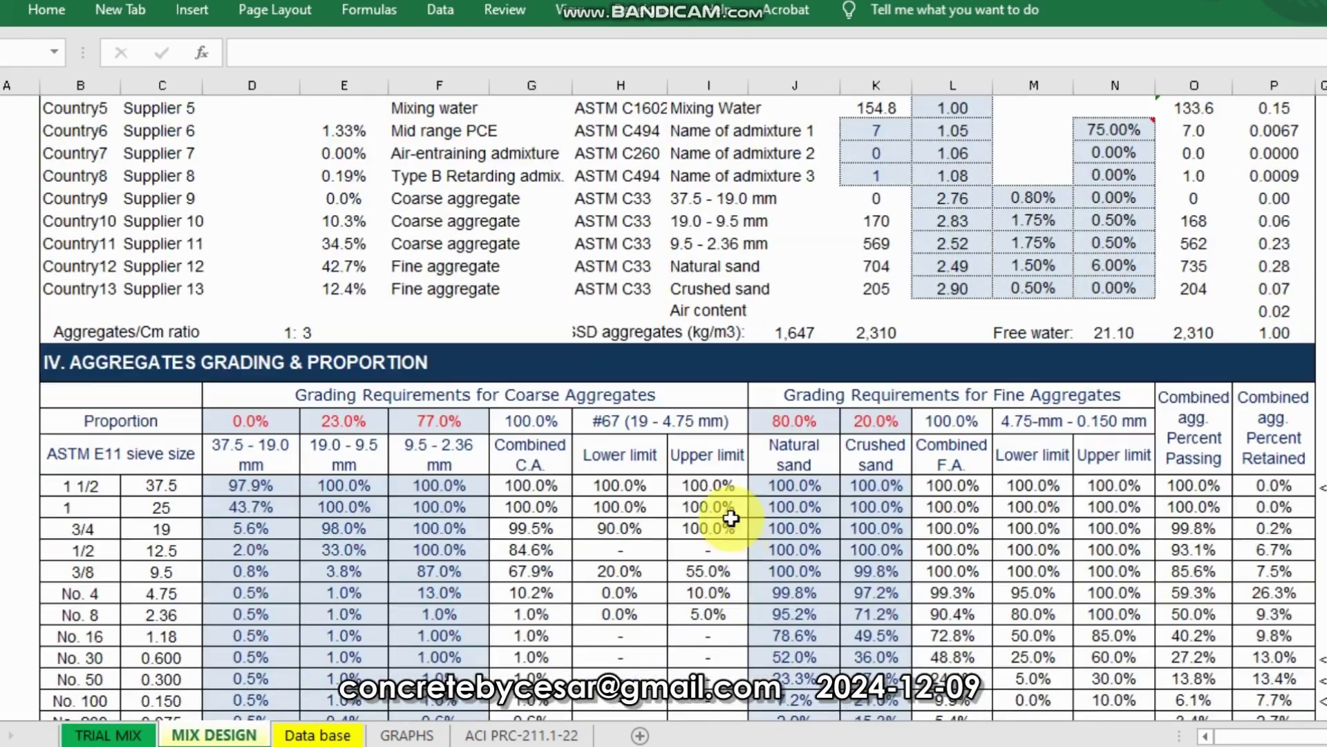
{"action": "scroll", "coordinate": [726, 512], "scroll_direction": "up", "scroll_amount": 4}
{"action": "scroll", "coordinate": [726, 512], "scroll_direction": "up", "scroll_amount": 1}
{"action": "left_click", "coordinate": [342, 306]}
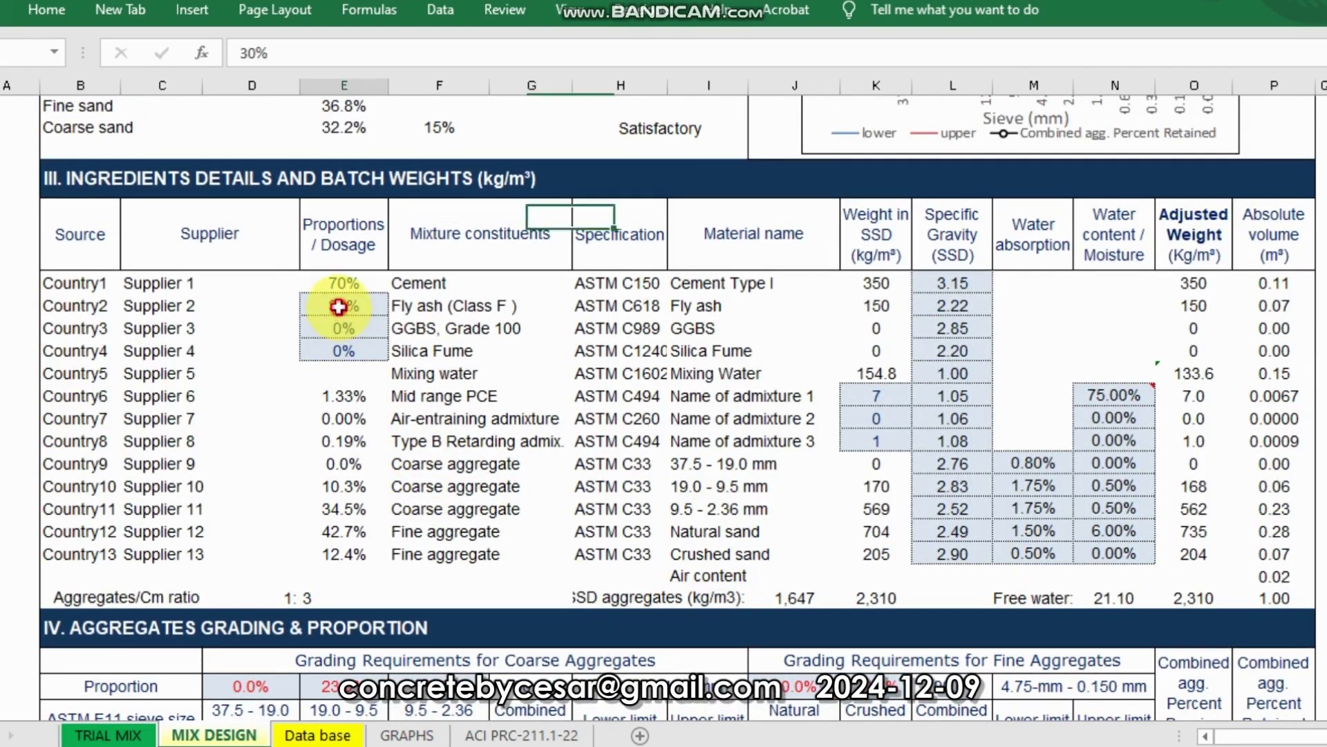
{"action": "left_click", "coordinate": [877, 305]}
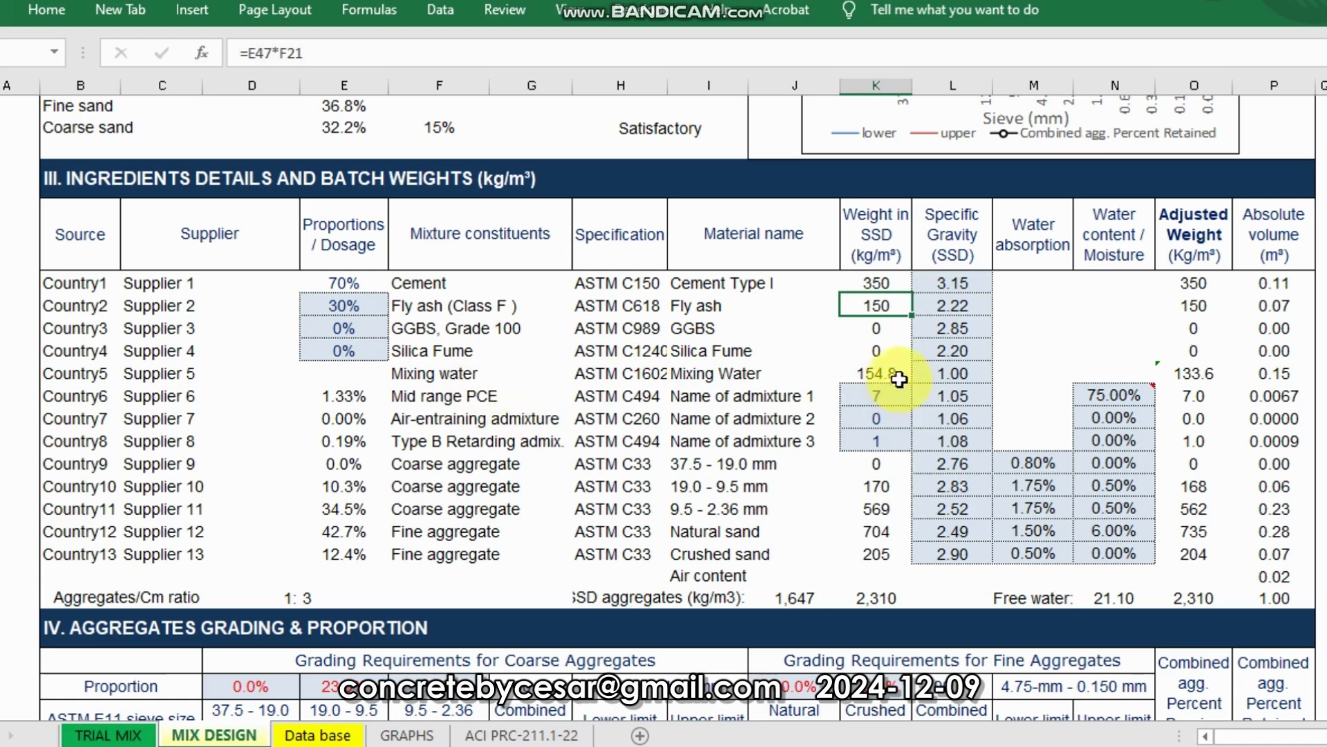
Examine the mid range PCE, air-entraining and Type B retarding admixtures and their dosages in the batch weights table.
{"action": "left_click", "coordinate": [872, 396]}
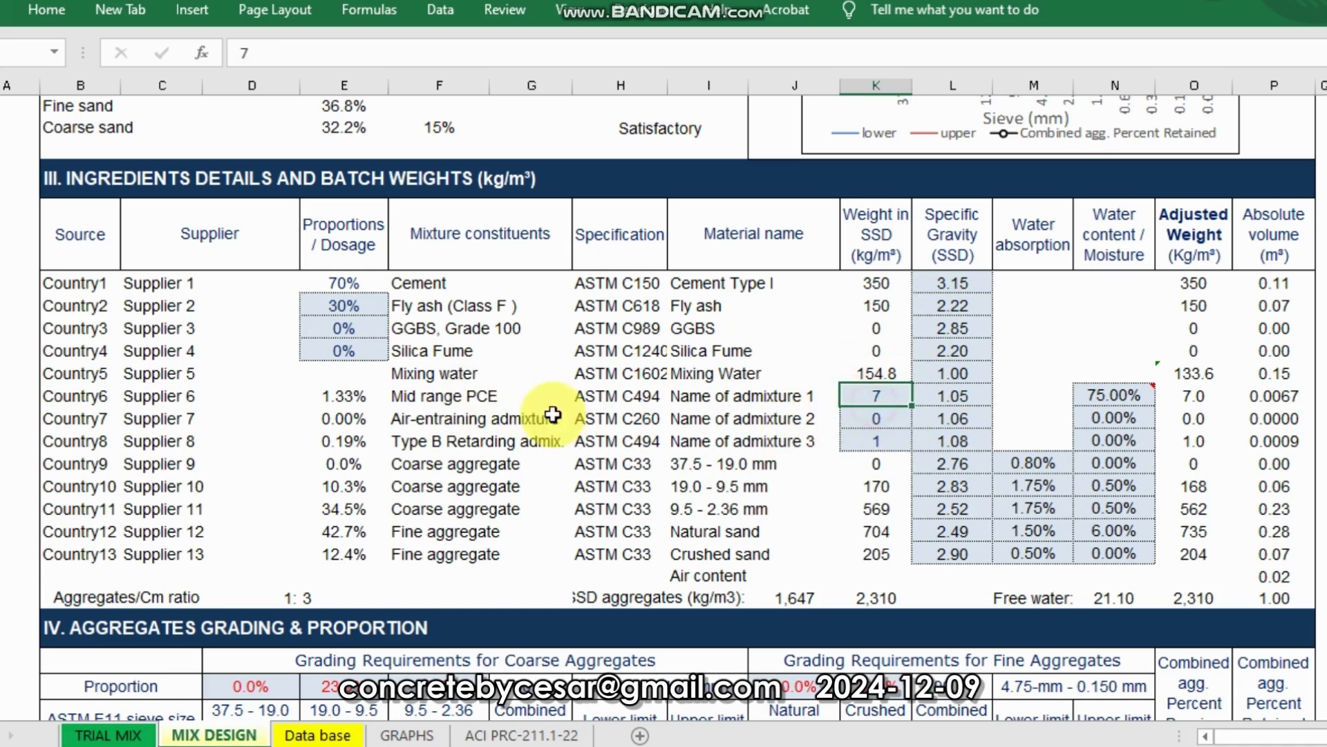
{"action": "left_click", "coordinate": [441, 399]}
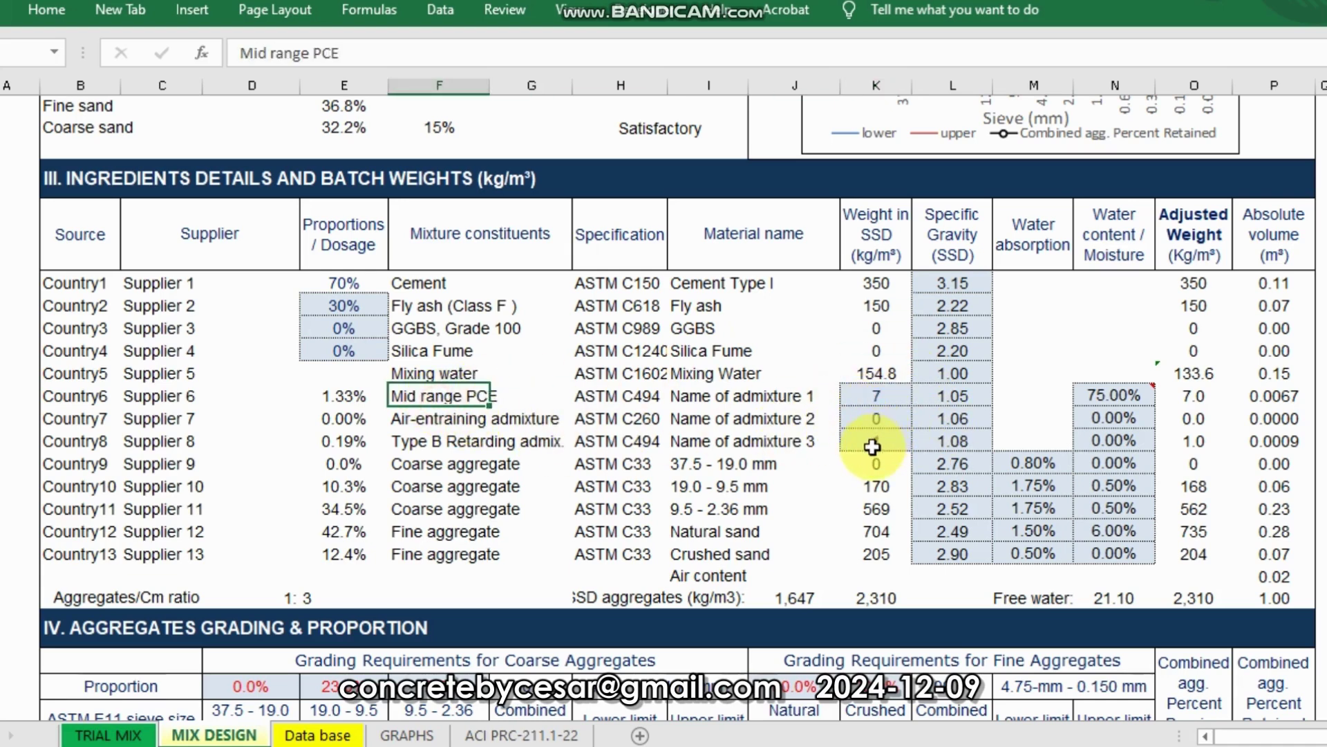
{"action": "left_click", "coordinate": [445, 440]}
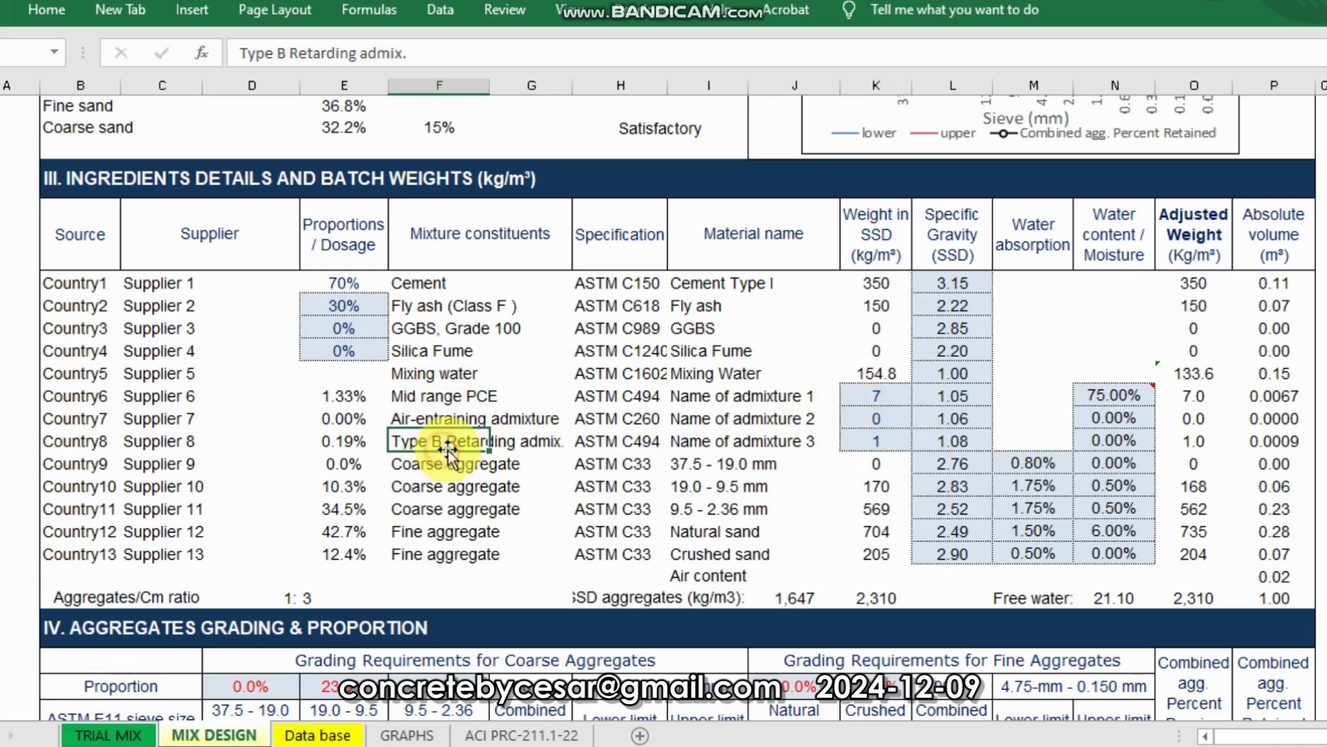
{"action": "left_click", "coordinate": [871, 442]}
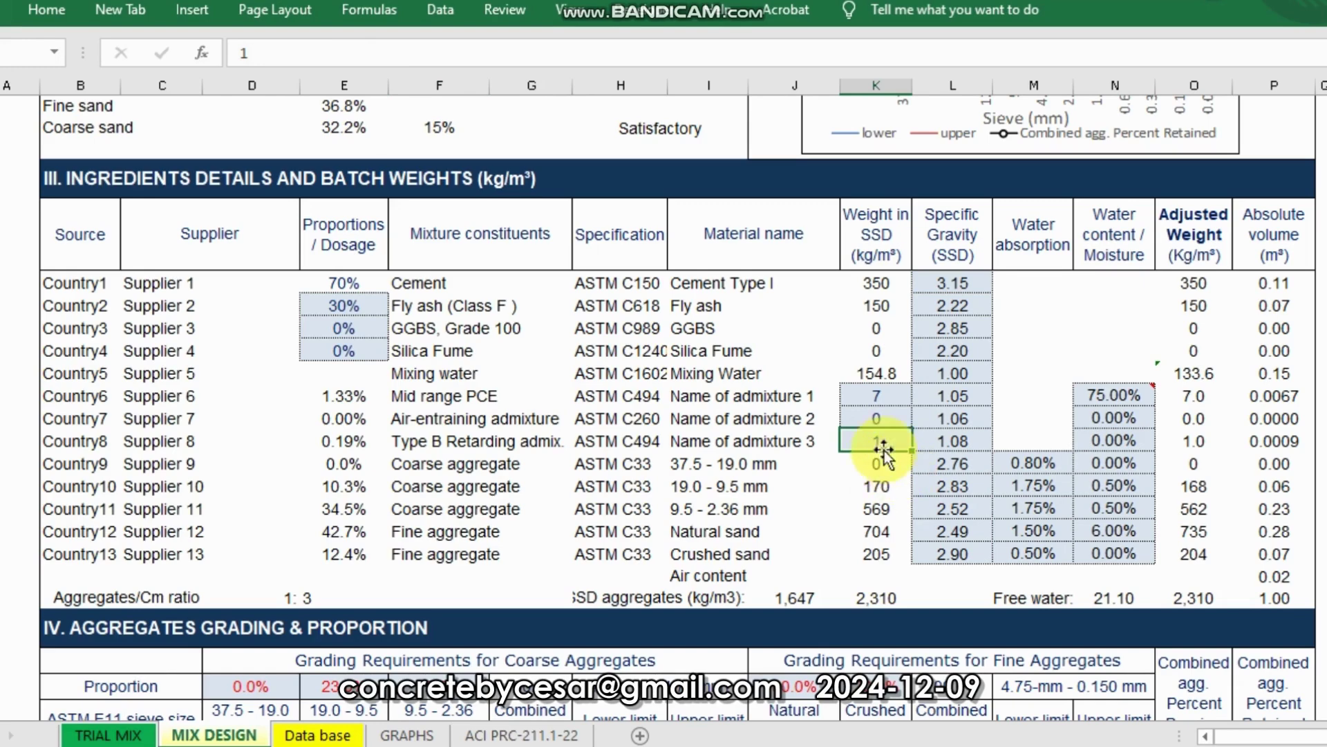
{"action": "left_click", "coordinate": [443, 417]}
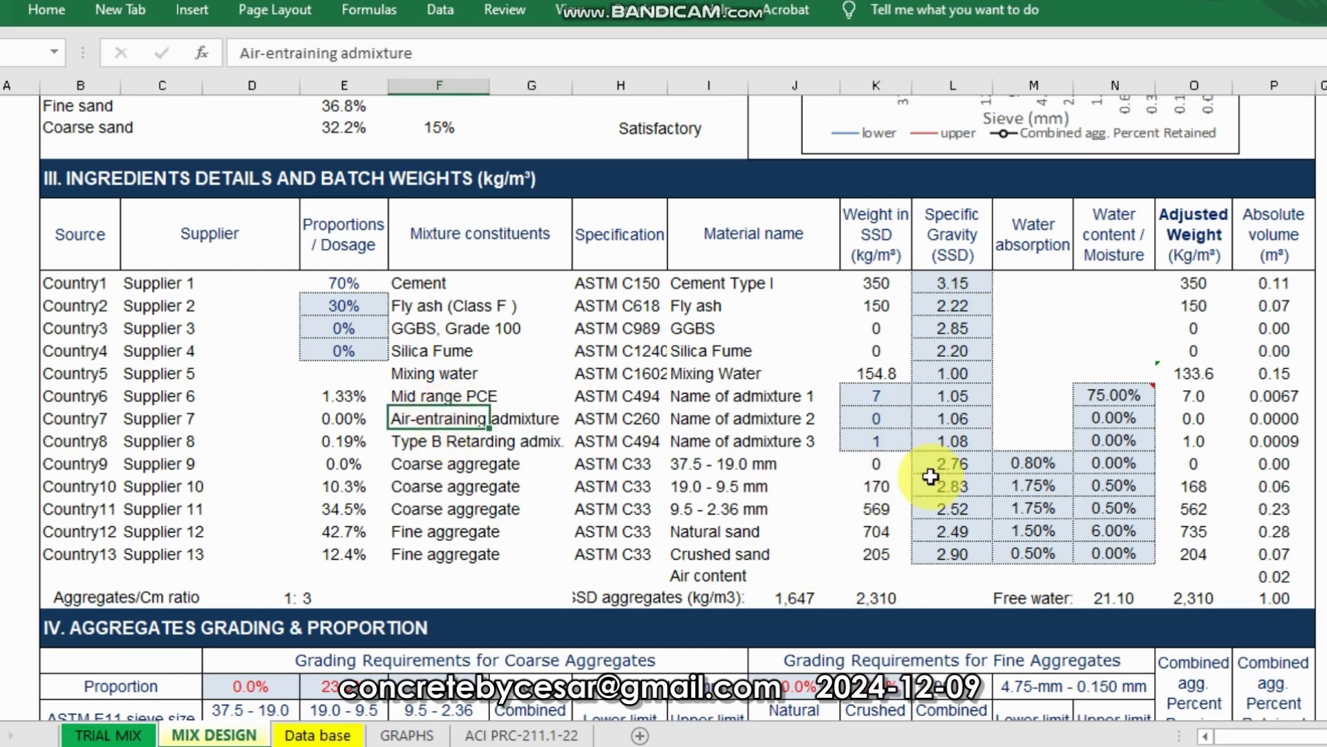
{"action": "left_click", "coordinate": [880, 397]}
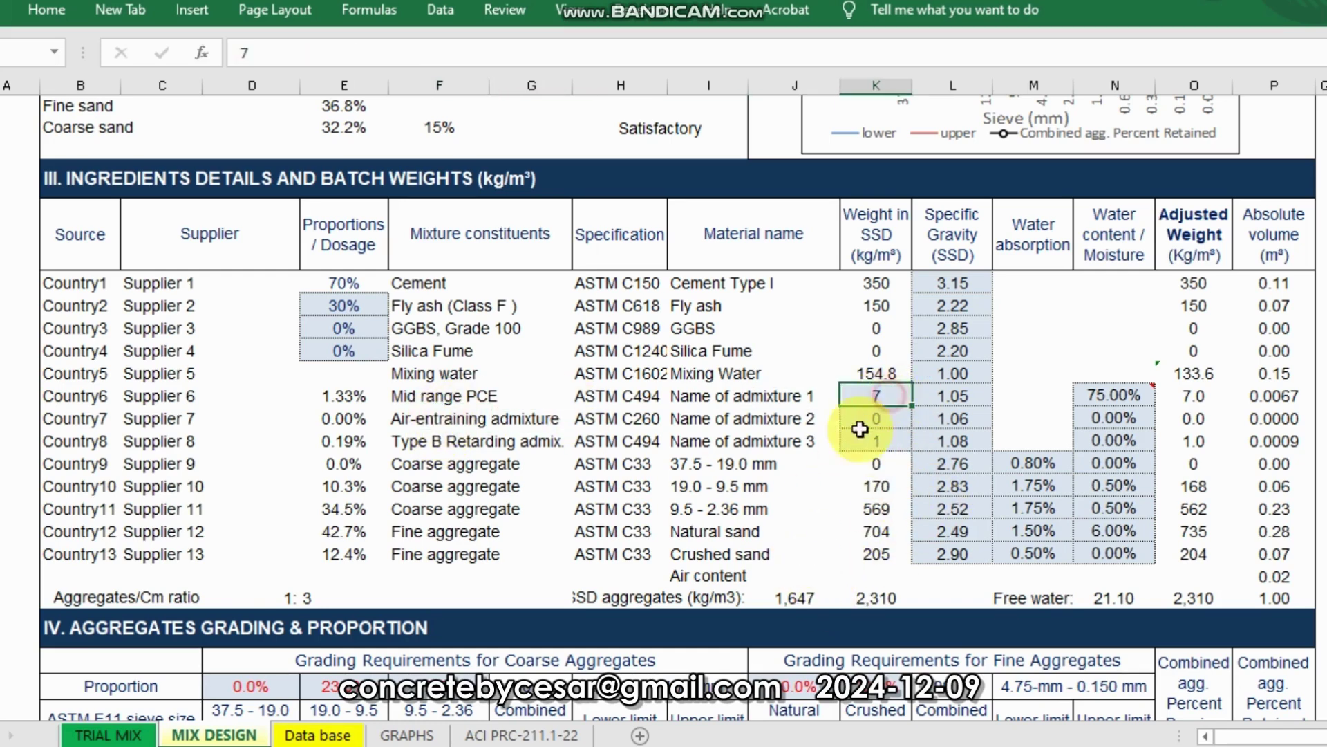
{"action": "left_click", "coordinate": [439, 396]}
{"action": "left_click", "coordinate": [857, 400]}
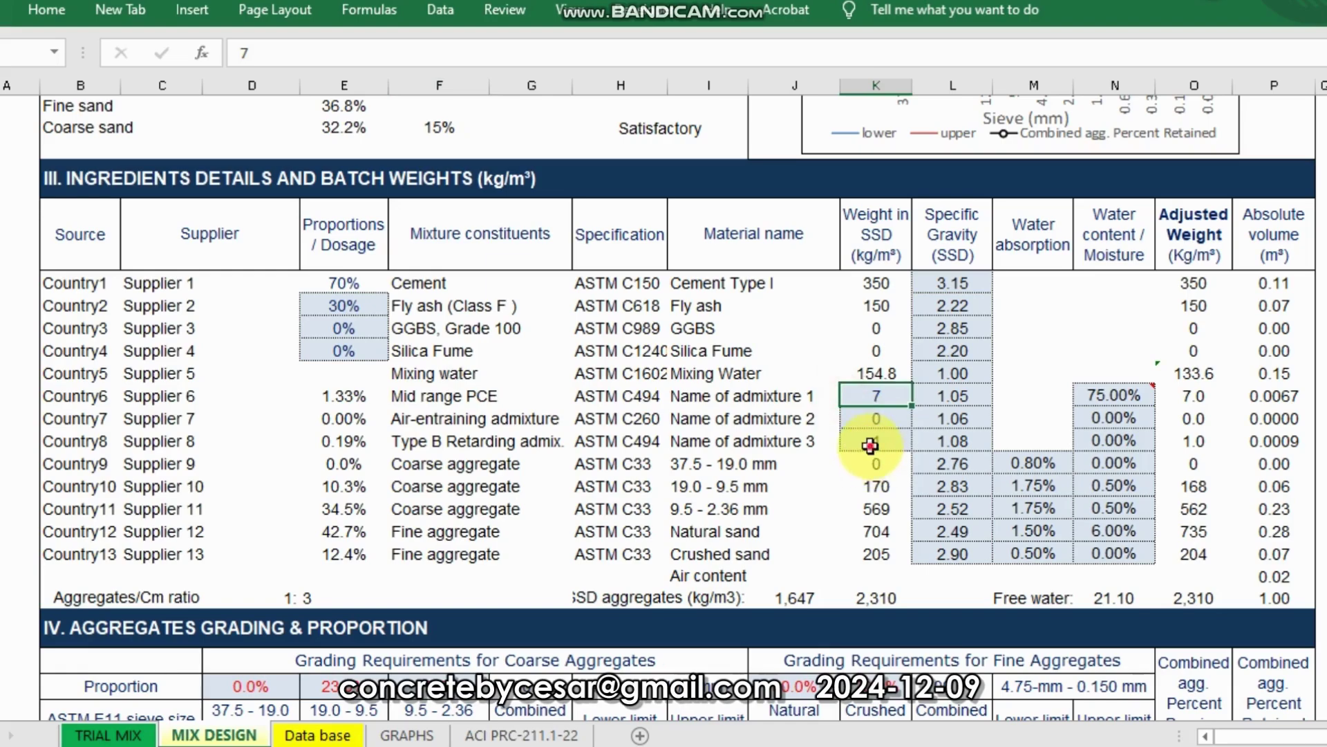
{"action": "left_click", "coordinate": [871, 446]}
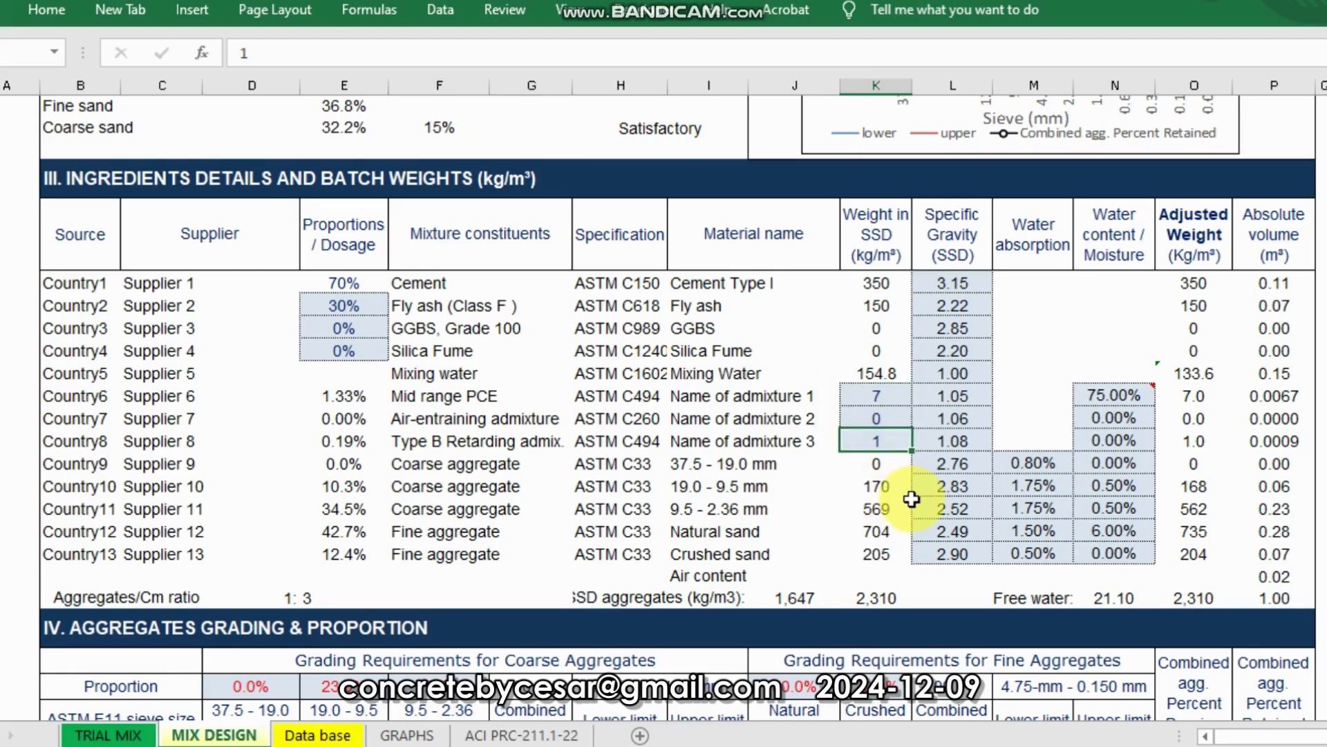
Review the aggregate grading table, the batch weights and the optimization assessments with the SCC grading chart.
{"action": "scroll", "coordinate": [899, 500], "scroll_direction": "down", "scroll_amount": 4}
{"action": "scroll", "coordinate": [909, 499], "scroll_direction": "down", "scroll_amount": 2}
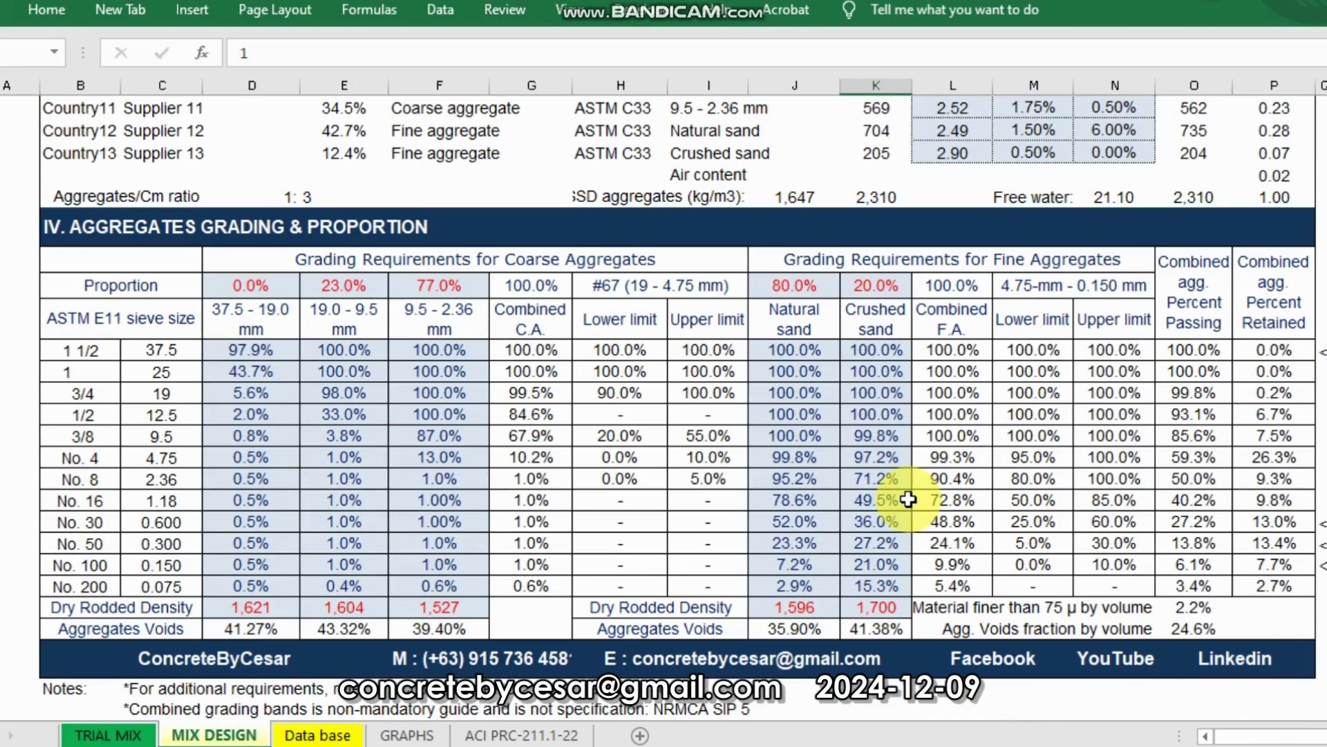
{"action": "scroll", "coordinate": [907, 499], "scroll_direction": "up", "scroll_amount": 7}
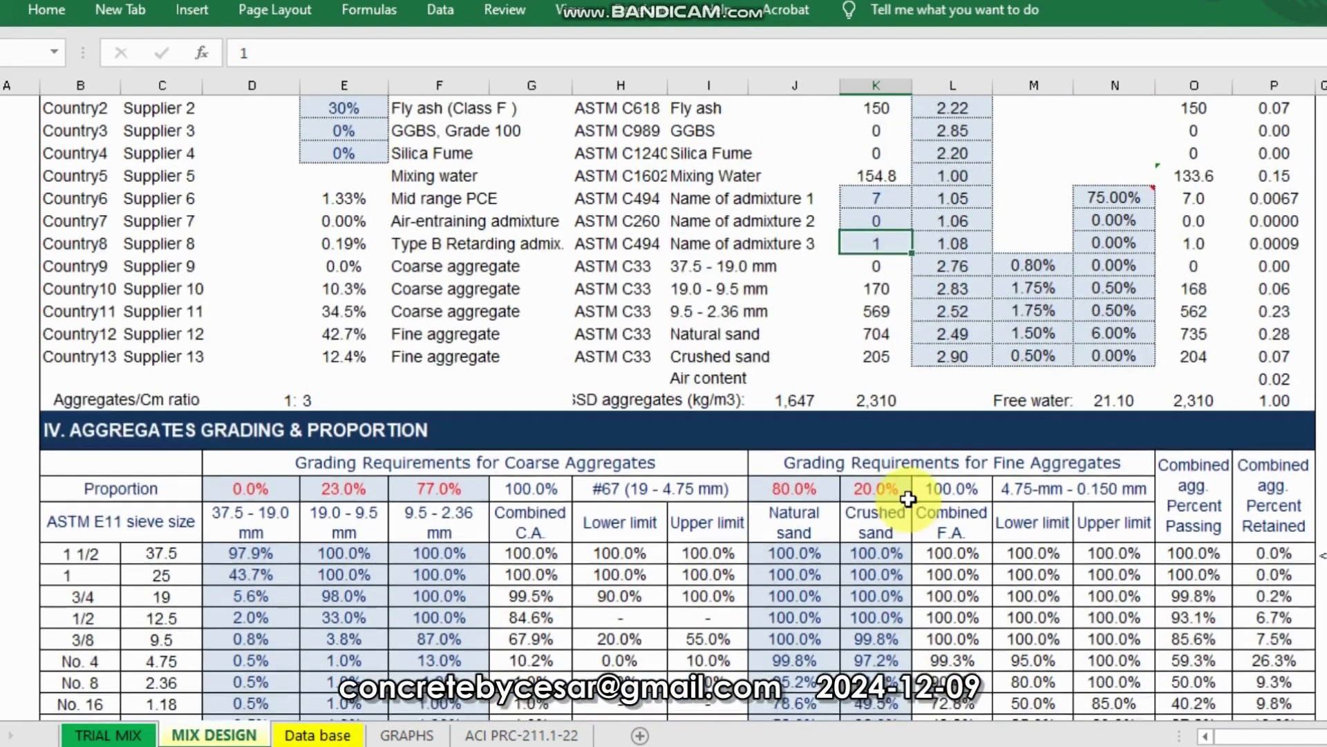
{"action": "scroll", "coordinate": [909, 500], "scroll_direction": "up", "scroll_amount": 4}
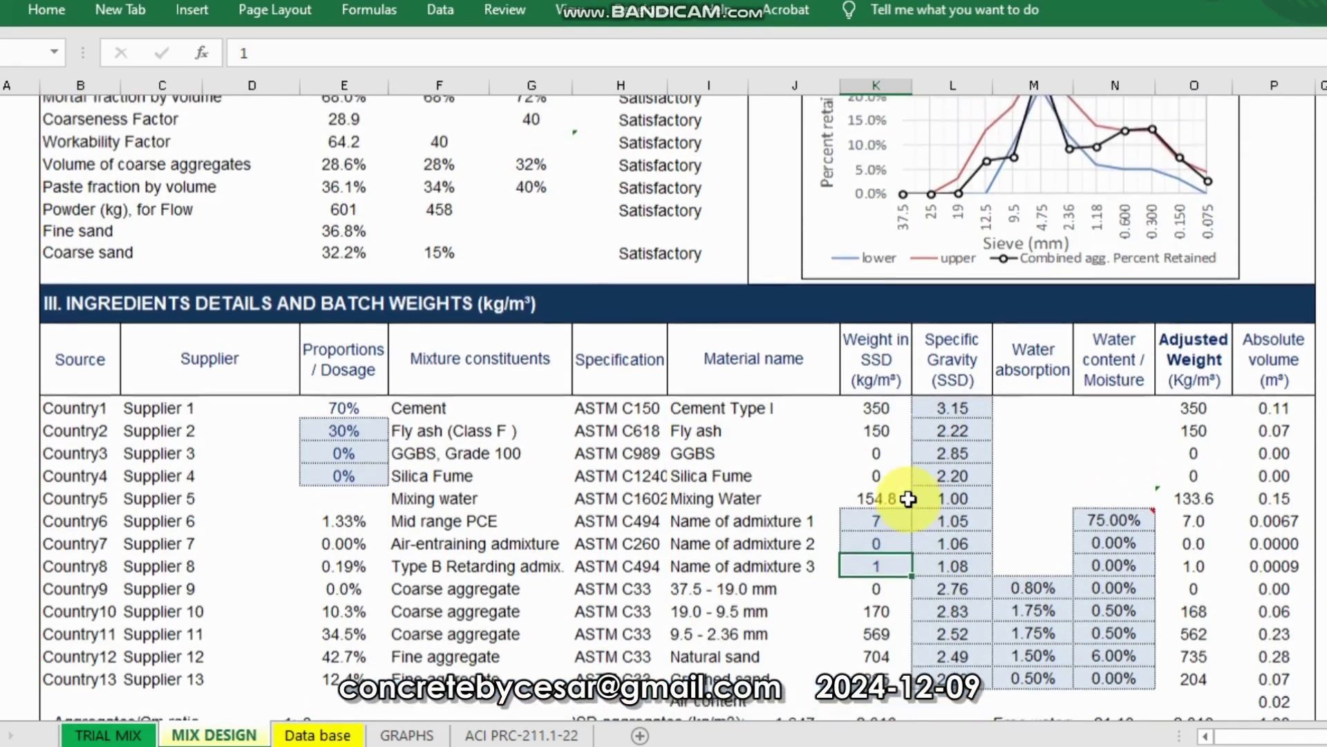
{"action": "scroll", "coordinate": [908, 500], "scroll_direction": "up", "scroll_amount": 7}
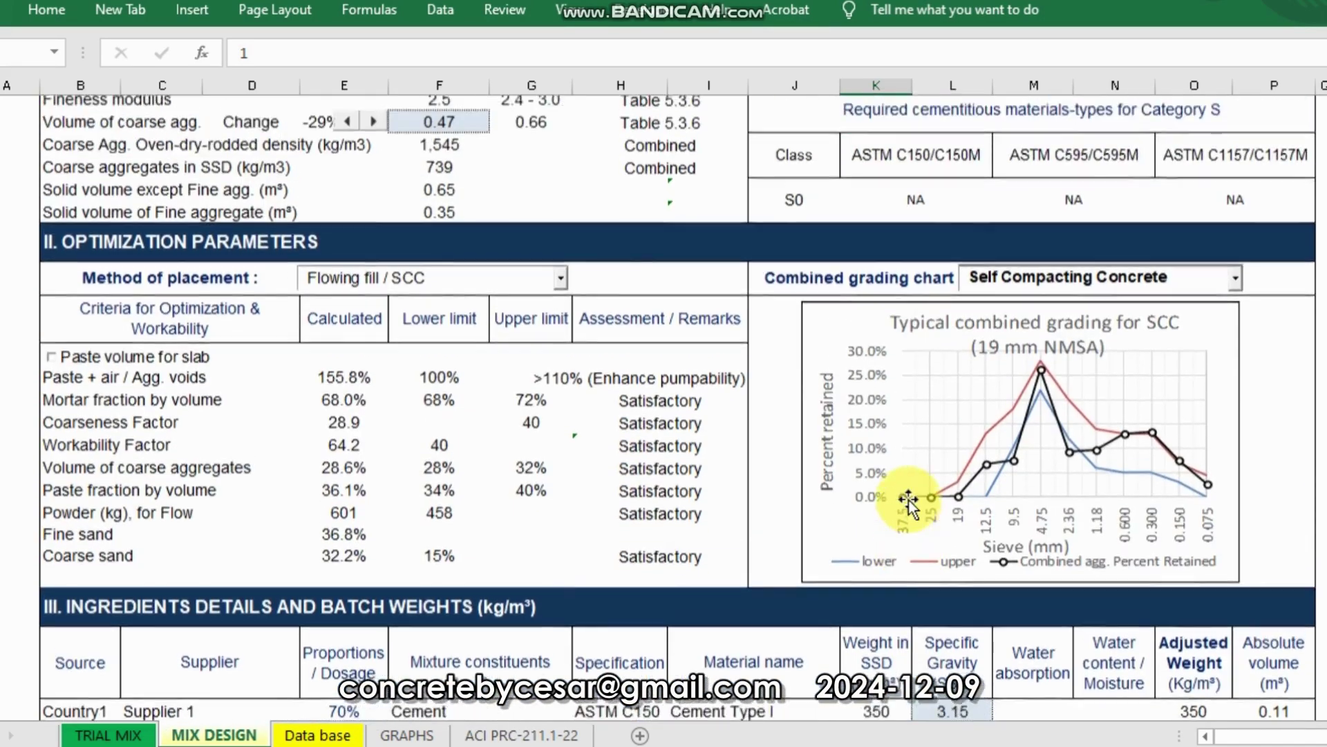